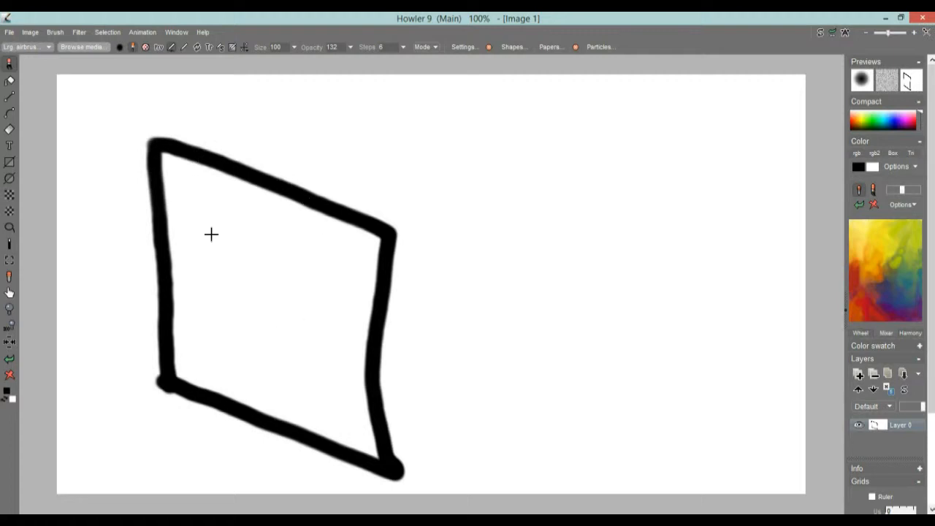
Step: Paint a smiley face with a round outline, a curved mouth and two dot eyes inside the slanted black frame
mouse_move(290, 230)
left_mouse_down()
mouse_move(263, 353)
mouse_move(289, 228)
left_mouse_up()
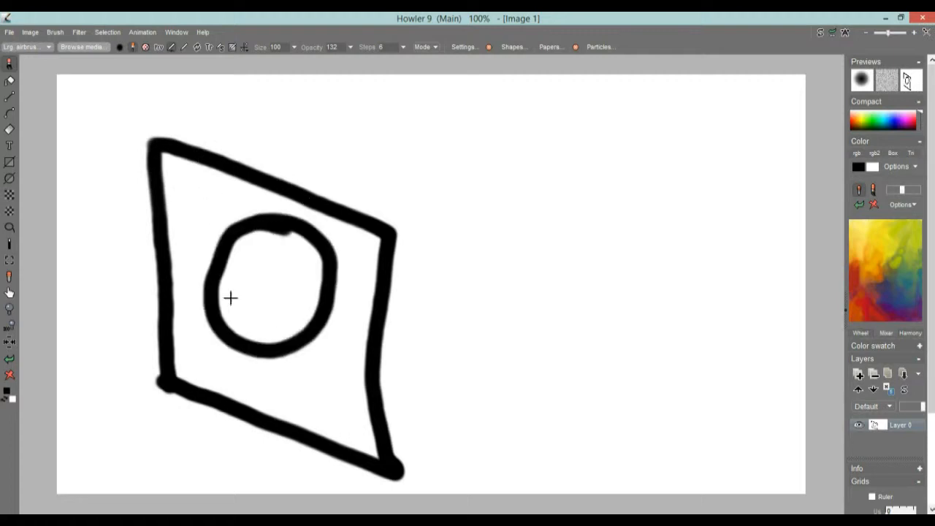
mouse_move(238, 287)
left_mouse_down()
mouse_move(282, 307)
mouse_move(297, 289)
left_mouse_up()
left_click(261, 257)
left_click(297, 263)
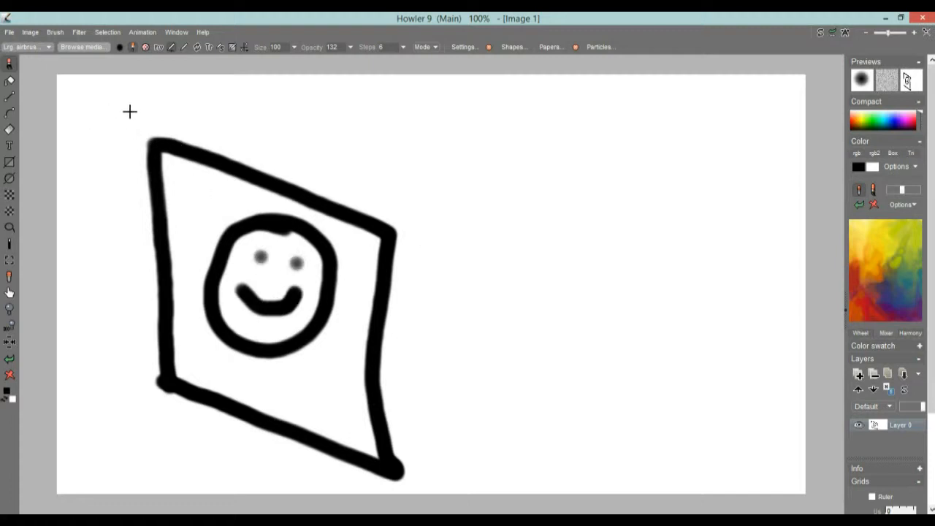
Step: Paint a wavy outline around the slanted frame and darken the smiley's two eyes
mouse_move(135, 100)
left_mouse_down()
mouse_move(104, 115)
mouse_move(146, 434)
mouse_move(371, 499)
mouse_move(455, 470)
mouse_move(456, 265)
mouse_move(374, 144)
mouse_move(110, 85)
left_mouse_up()
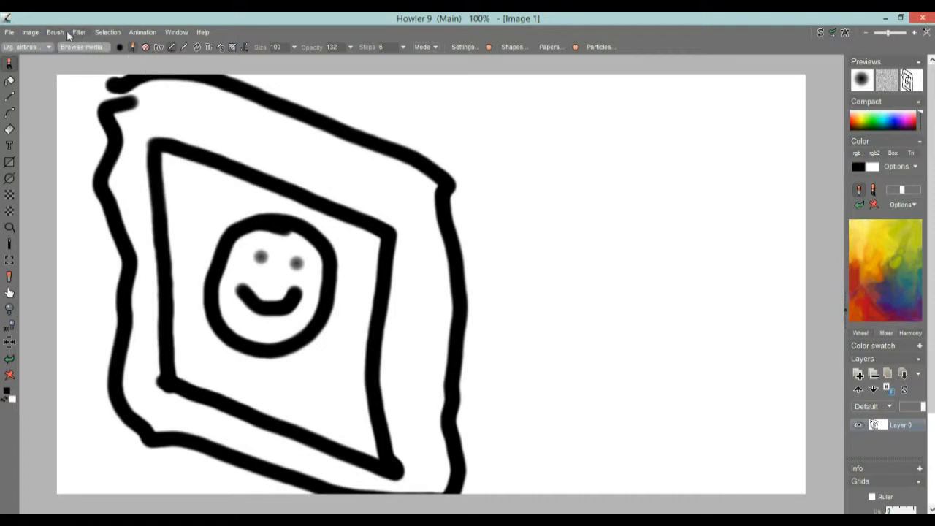
left_click(30, 33)
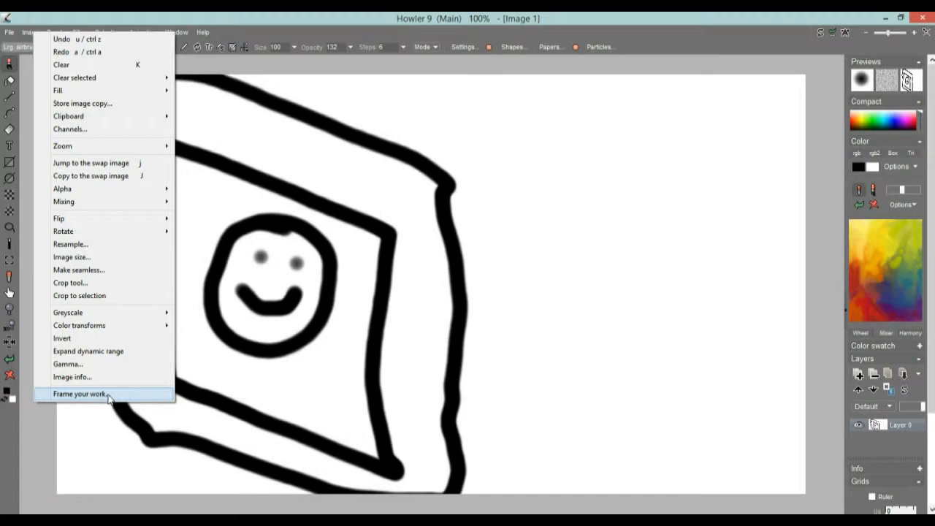
left_click(155, 15)
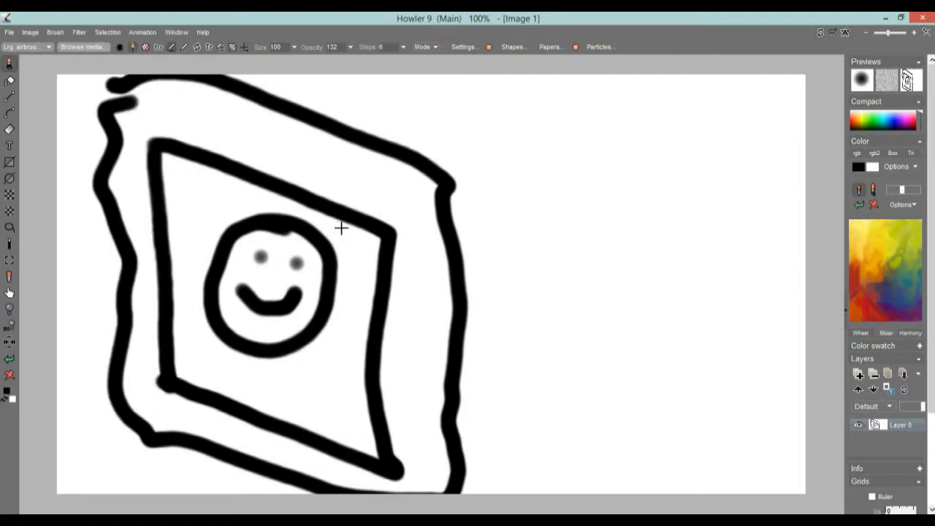
left_click(259, 256)
left_click(298, 264)
left_click(301, 262)
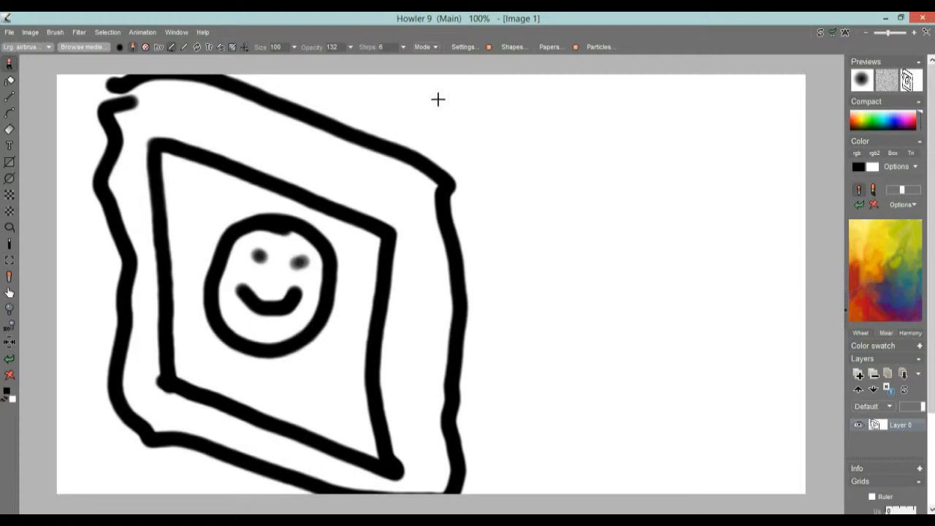
Step: Clear the canvas and paint a wide oval smiley face with two dot eyes on its left half
left_click(9, 375)
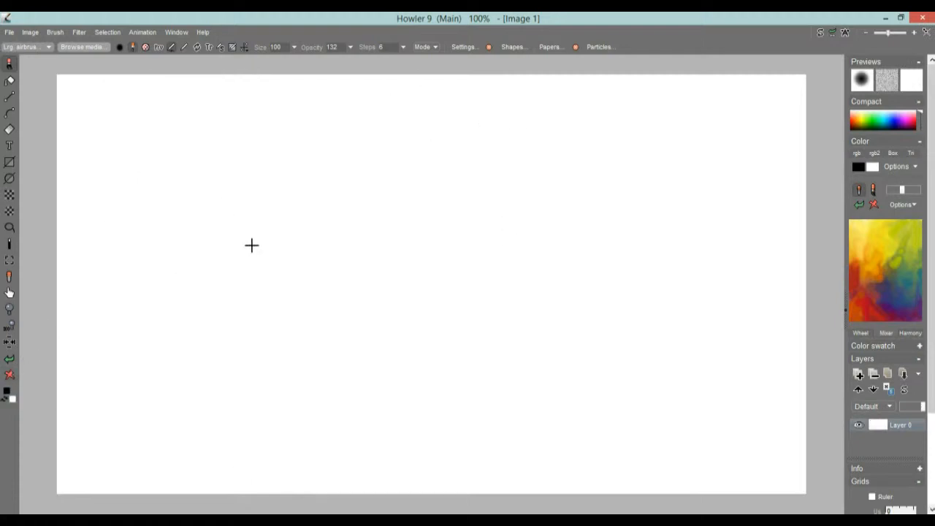
mouse_move(216, 217)
left_mouse_down()
mouse_move(288, 222)
mouse_move(176, 256)
left_mouse_up()
left_click_drag(232, 322, 346, 313)
left_click(252, 272)
left_click(290, 277)
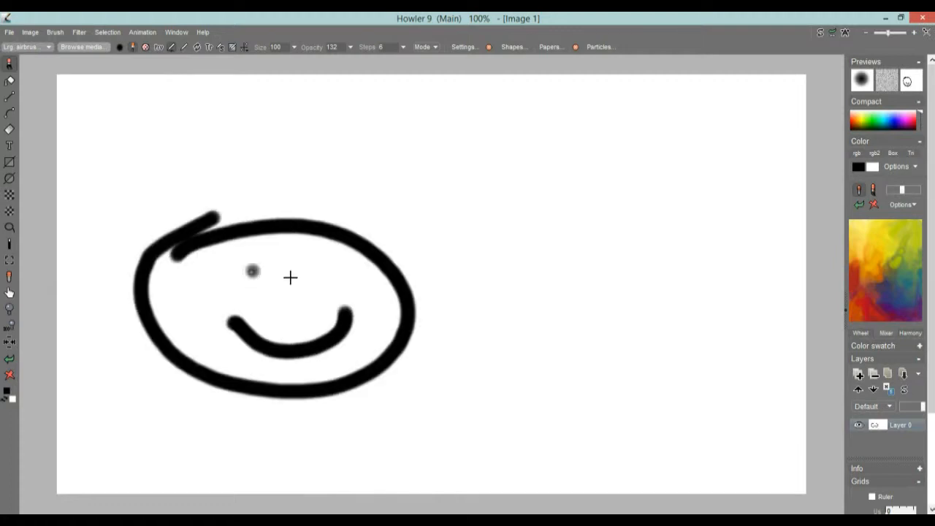
Step: Paint a tall oval face with curved eyes and a short mouth on the canvas's right half, and box in both faces
mouse_move(662, 205)
left_mouse_down()
mouse_move(706, 292)
mouse_move(603, 176)
left_mouse_up()
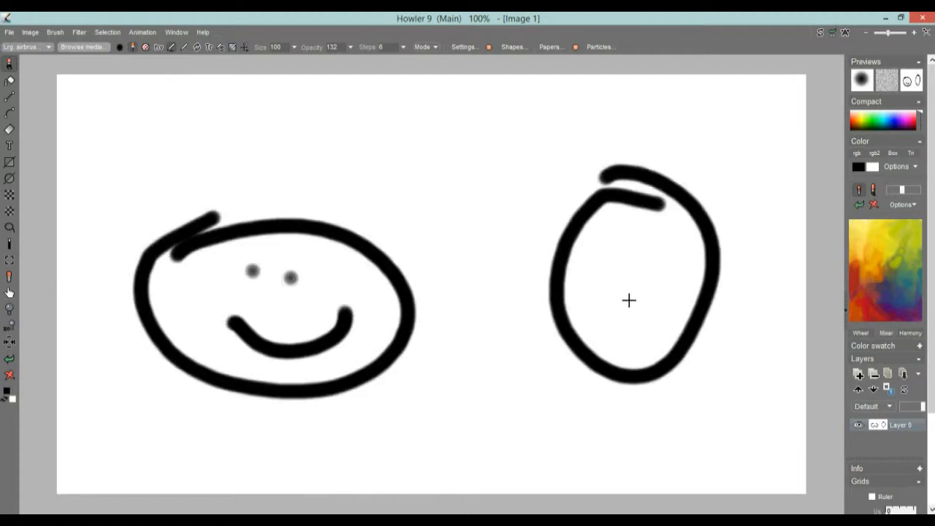
mouse_move(610, 247)
left_mouse_down()
mouse_move(644, 237)
mouse_move(696, 241)
left_mouse_up()
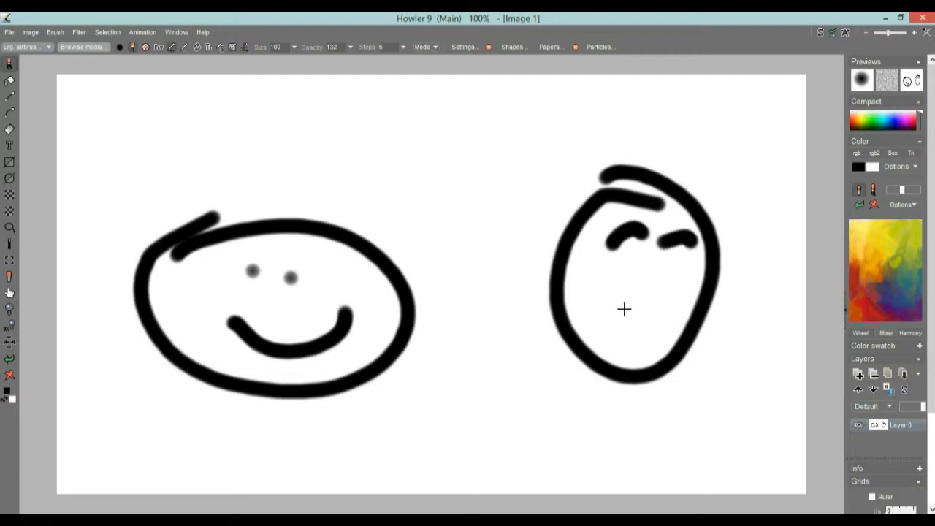
left_click_drag(621, 307, 653, 300)
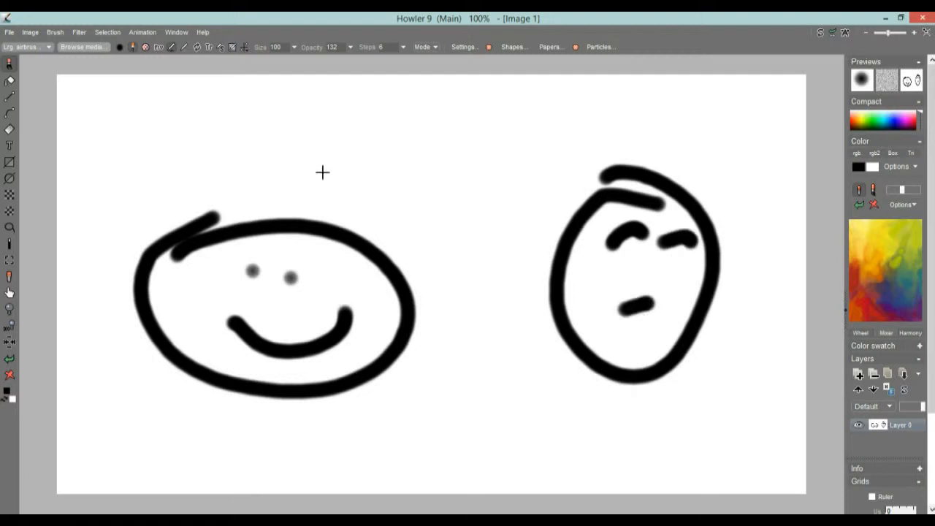
mouse_move(92, 152)
left_mouse_down()
mouse_move(136, 444)
mouse_move(387, 161)
mouse_move(418, 428)
mouse_move(136, 428)
left_mouse_up()
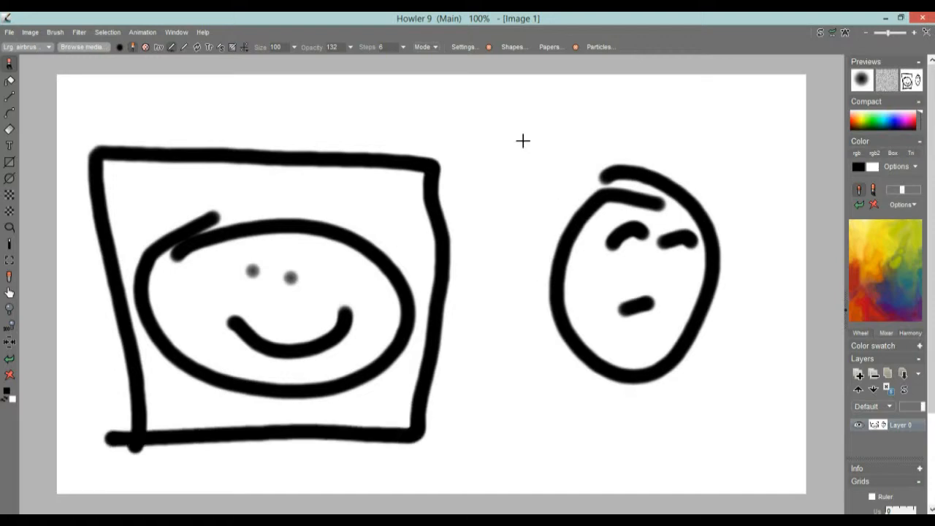
mouse_move(415, 155)
left_mouse_down()
mouse_move(509, 112)
mouse_move(722, 309)
mouse_move(701, 410)
mouse_move(424, 411)
left_mouse_up()
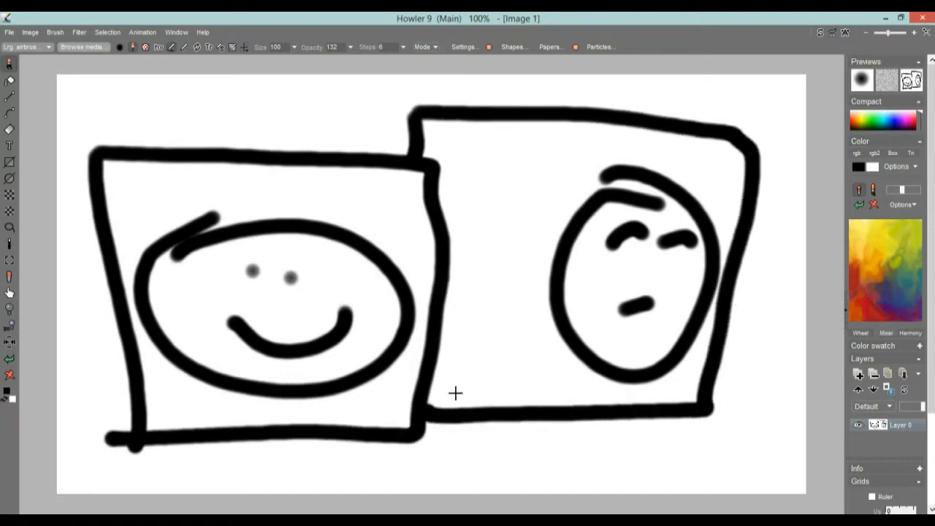
Step: Clear the canvas and, with brush size 36, paint a slanted black frame containing a zigzag on its left half
left_click(8, 374)
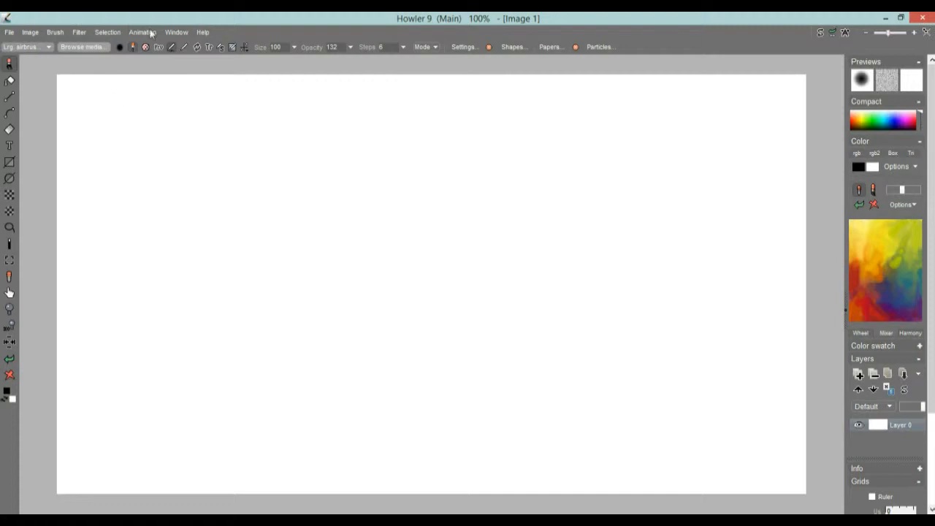
left_click(295, 48)
left_click_drag(285, 66, 256, 74)
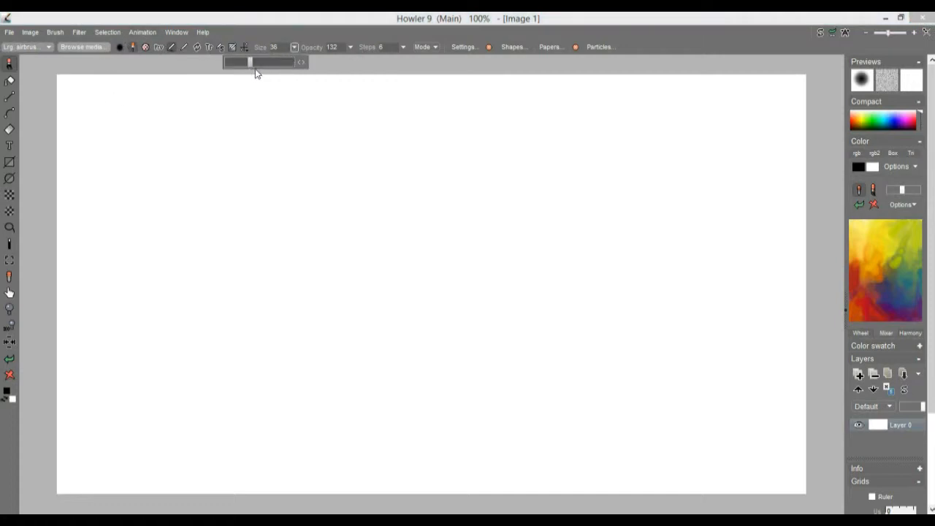
mouse_move(137, 117)
left_mouse_down()
mouse_move(153, 256)
mouse_move(238, 169)
mouse_move(394, 262)
mouse_move(422, 484)
left_mouse_up()
mouse_move(163, 252)
left_mouse_down()
mouse_move(170, 360)
mouse_move(426, 499)
left_mouse_up()
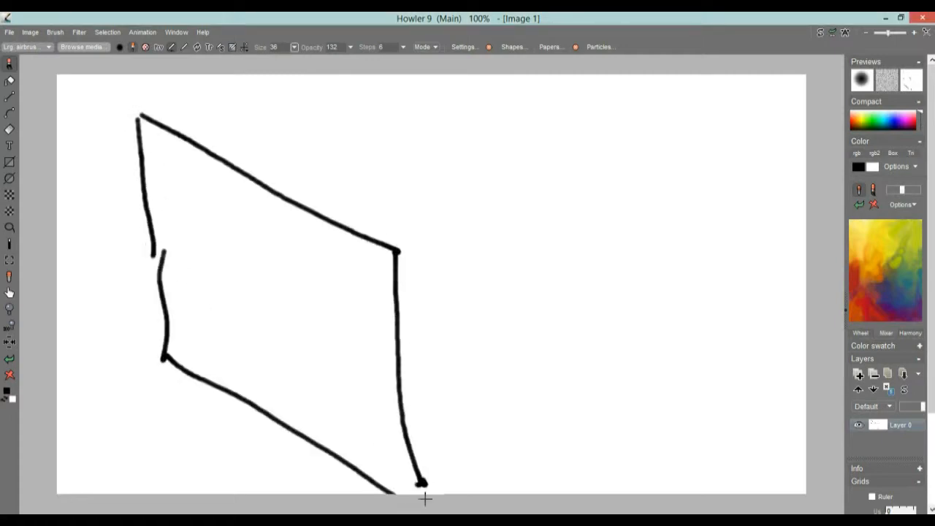
mouse_move(197, 209)
left_mouse_down()
mouse_move(267, 257)
mouse_move(380, 361)
mouse_move(366, 410)
left_mouse_up()
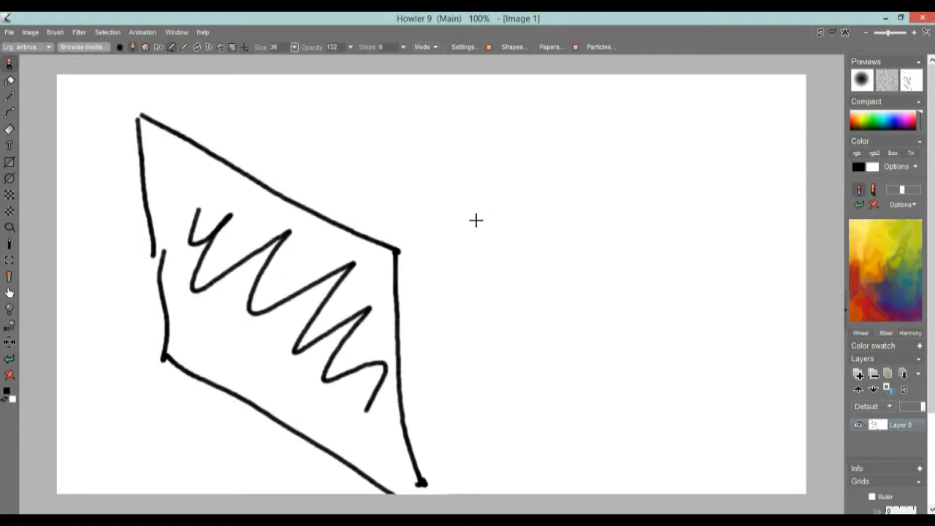
Step: Paint a second slanted frame behind the first and label it "swap" with a leader line
left_click_drag(347, 95, 338, 194)
mouse_move(350, 93)
left_mouse_down()
mouse_move(583, 226)
mouse_move(581, 485)
mouse_move(408, 408)
left_mouse_up()
left_click_drag(338, 192, 345, 220)
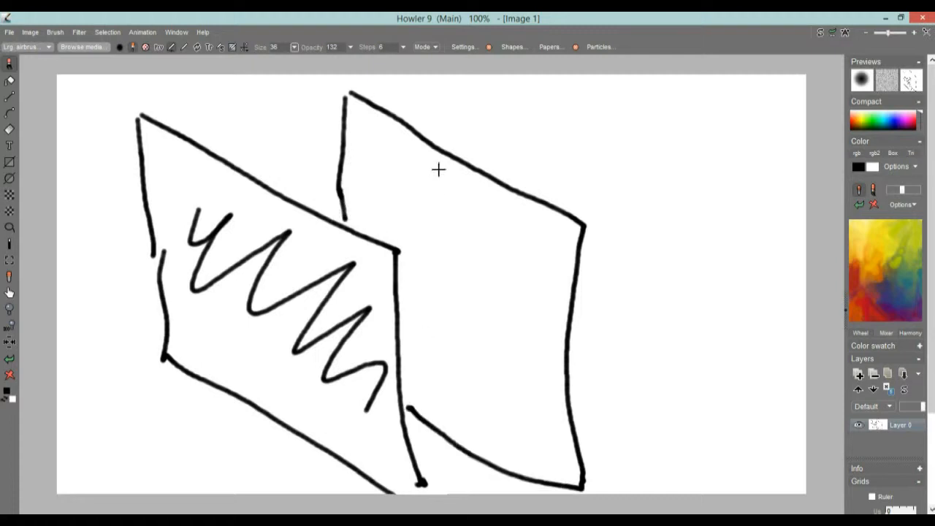
mouse_move(533, 192)
left_mouse_down()
mouse_move(609, 137)
mouse_move(601, 166)
left_mouse_up()
mouse_move(666, 148)
left_mouse_down()
mouse_move(768, 155)
mouse_move(749, 177)
left_mouse_up()
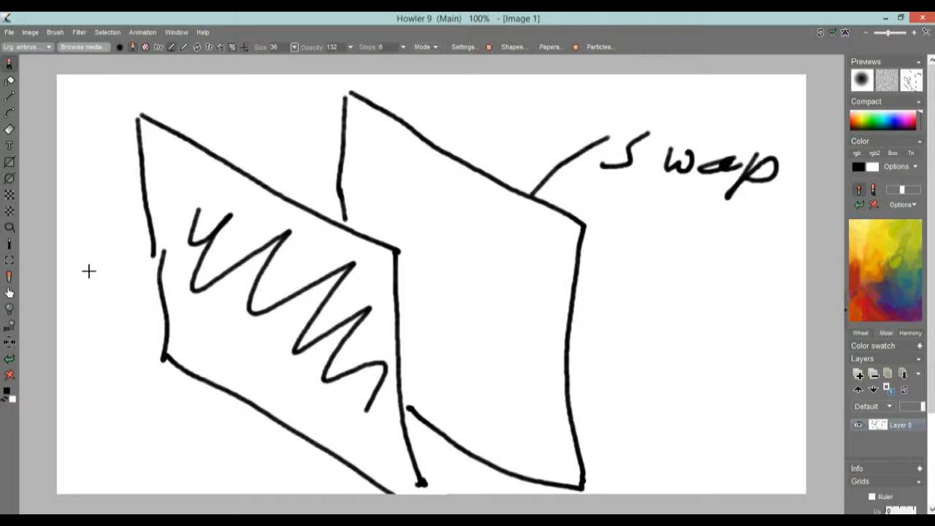
Step: Draw a leader line from the front frame's lower edge and handwrite the label "main" below it
left_click_drag(202, 352, 141, 407)
mouse_move(79, 439)
left_mouse_down()
mouse_move(174, 453)
mouse_move(242, 437)
left_mouse_up()
left_click(180, 412)
left_click(182, 442)
left_click_drag(182, 439, 178, 461)
mouse_move(209, 433)
left_mouse_down()
mouse_move(244, 468)
mouse_move(257, 466)
left_mouse_up()
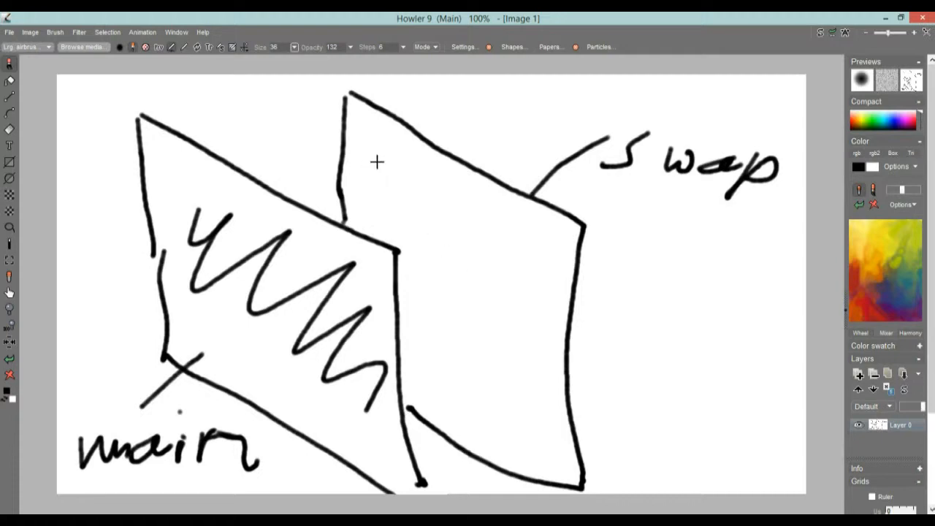
Step: Handwrite the numbers 1 to 8 inside the back frame
left_click_drag(388, 173, 375, 213)
left_click_drag(427, 186, 496, 255)
left_click_drag(418, 269, 471, 285)
mouse_move(462, 273)
left_mouse_down()
mouse_move(447, 317)
mouse_move(463, 349)
left_mouse_up()
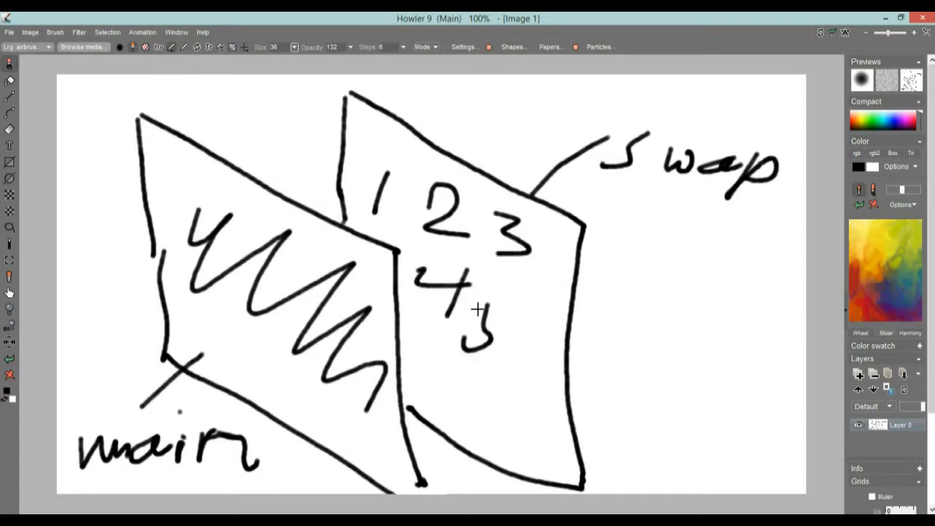
left_click_drag(477, 310, 538, 309)
mouse_move(453, 336)
left_mouse_down()
mouse_move(442, 374)
mouse_move(462, 421)
left_mouse_up()
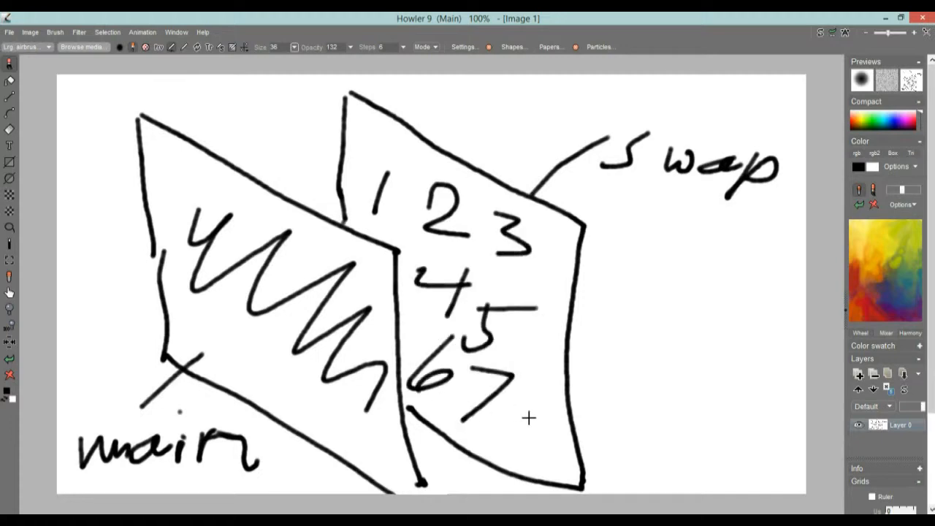
left_click_drag(541, 399, 543, 407)
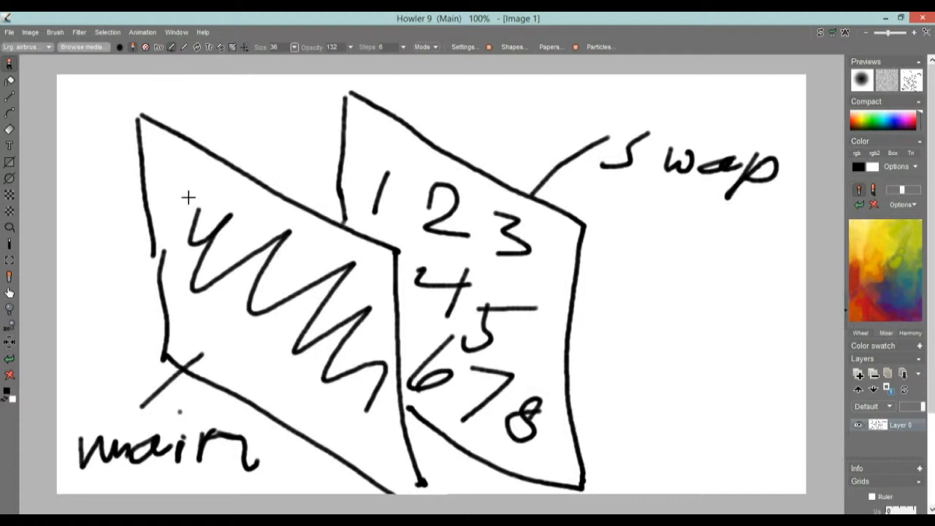
Step: Set the brush size to 100 and paint over the zigzag in the front frame with white
left_click(294, 47)
left_click_drag(264, 61, 331, 54)
mouse_move(273, 257)
left_mouse_down()
mouse_move(288, 234)
mouse_move(246, 265)
mouse_move(230, 310)
mouse_move(279, 309)
mouse_move(338, 266)
mouse_move(299, 307)
mouse_move(328, 319)
mouse_move(303, 359)
mouse_move(367, 309)
mouse_move(315, 390)
mouse_move(372, 355)
mouse_move(361, 382)
mouse_move(386, 394)
mouse_move(379, 380)
left_mouse_up()
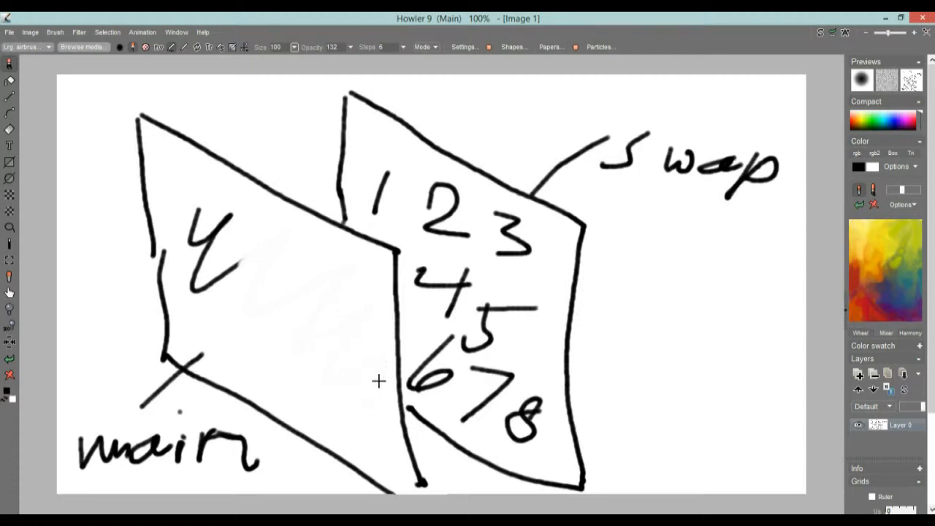
mouse_move(217, 295)
left_mouse_down()
mouse_move(246, 261)
mouse_move(196, 285)
mouse_move(230, 230)
mouse_move(193, 234)
mouse_move(192, 204)
mouse_move(182, 255)
mouse_move(205, 265)
left_mouse_up()
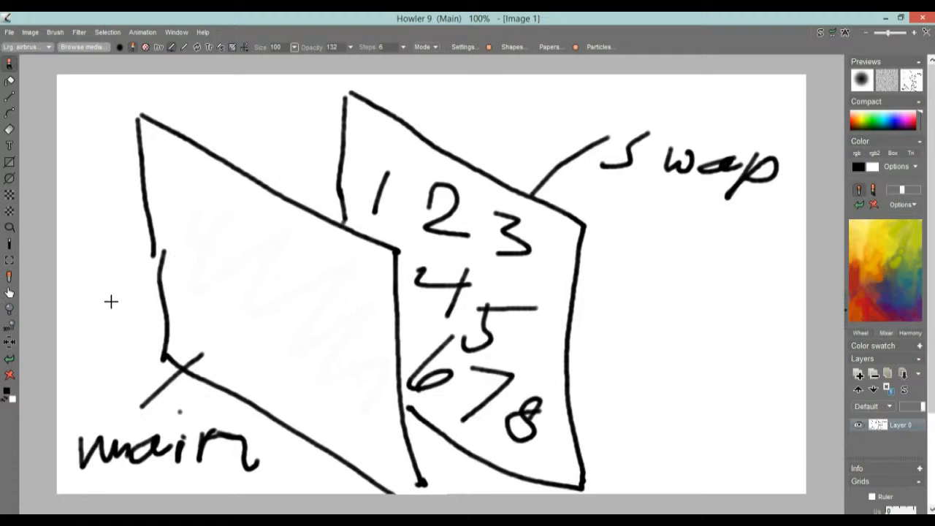
Step: Paint a solid black disc in the front frame, with a dotted sight line through it leading to a loop around the back frame's numbers
mouse_move(285, 256)
left_mouse_down()
mouse_move(212, 281)
mouse_move(288, 349)
mouse_move(304, 275)
mouse_move(244, 263)
mouse_move(217, 271)
mouse_move(255, 277)
mouse_move(239, 313)
mouse_move(266, 305)
mouse_move(281, 325)
mouse_move(299, 315)
mouse_move(264, 334)
left_mouse_up()
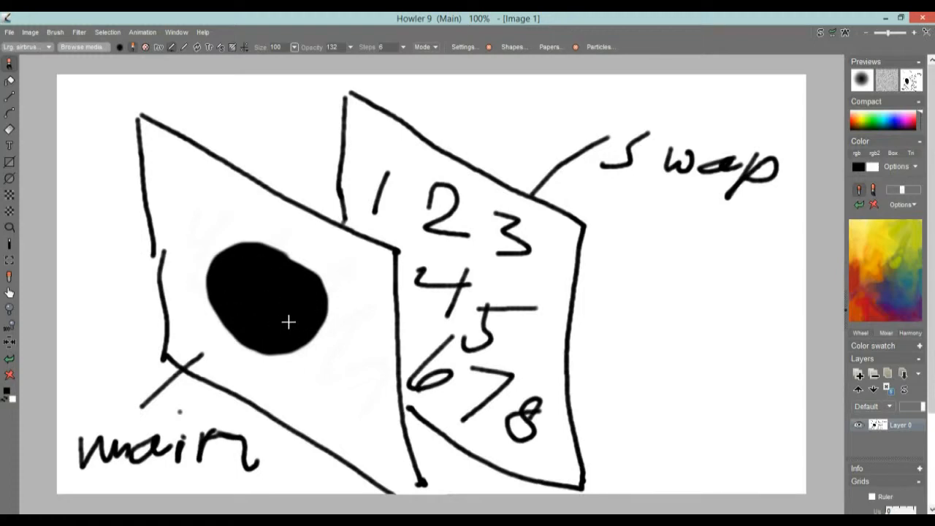
left_click_drag(313, 277, 228, 257)
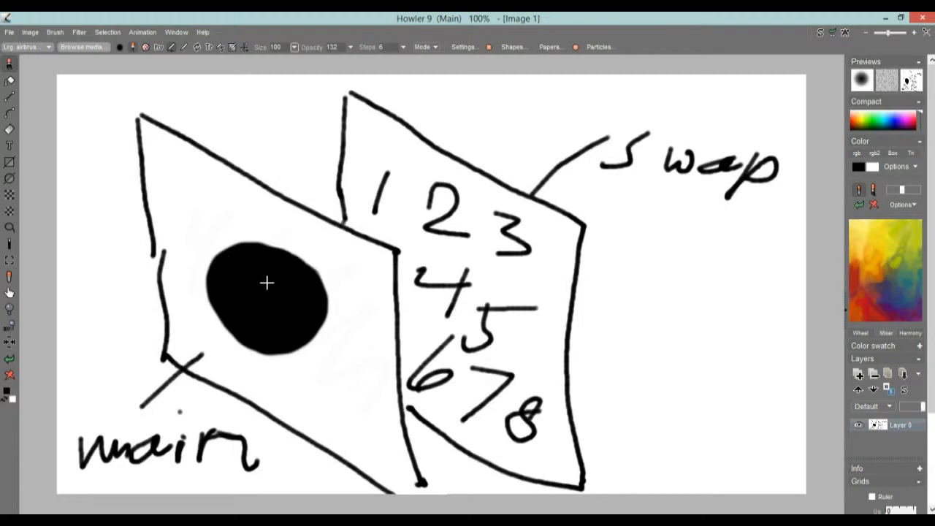
mouse_move(79, 374)
left_mouse_down()
mouse_move(58, 393)
mouse_move(218, 324)
left_mouse_up()
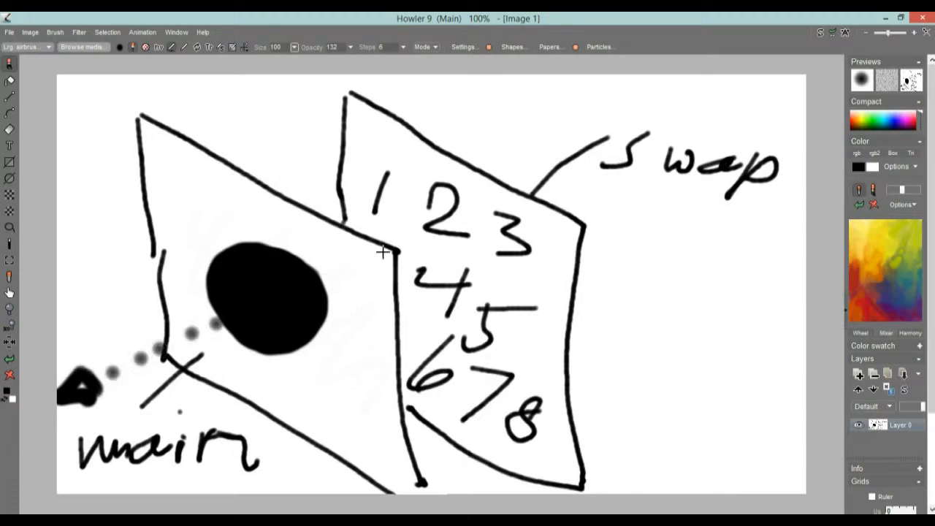
left_click_drag(340, 265, 401, 239)
left_click_drag(388, 205, 371, 296)
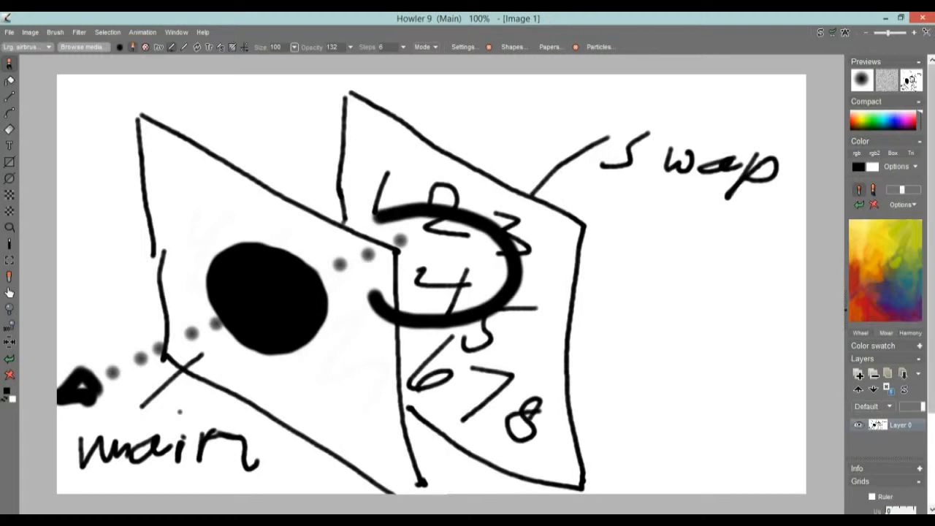
Step: Add two new layers above Layer 0
scroll(923, 443, "down", 3)
scroll(886, 292, "up", 3)
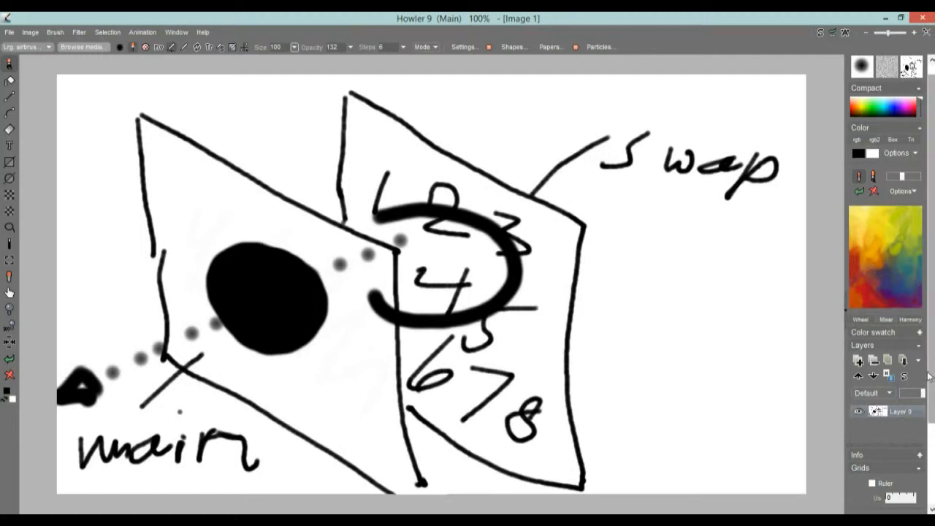
scroll(905, 312, "down", 2)
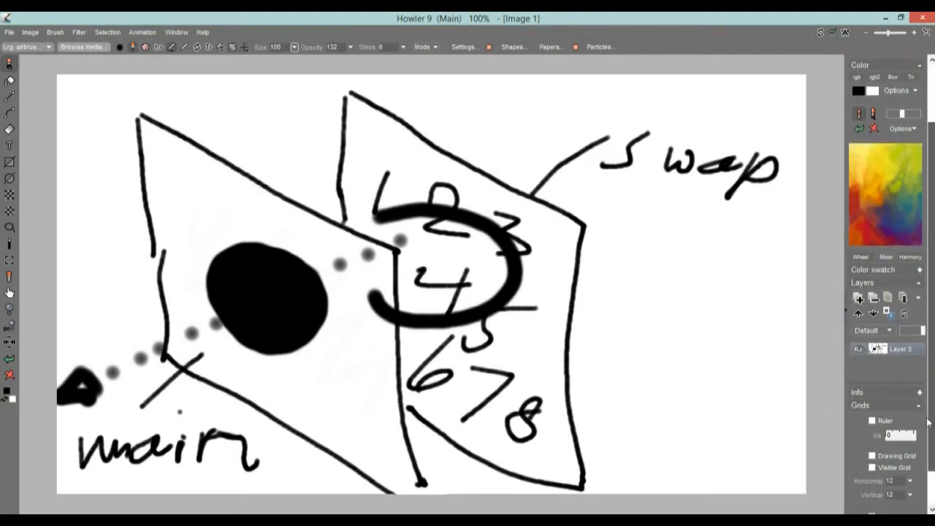
left_click(859, 285)
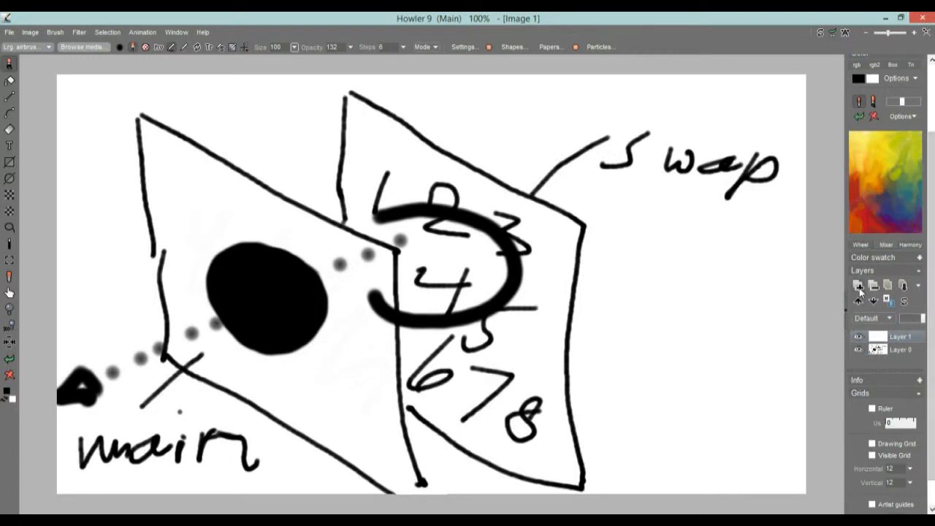
left_click(859, 286)
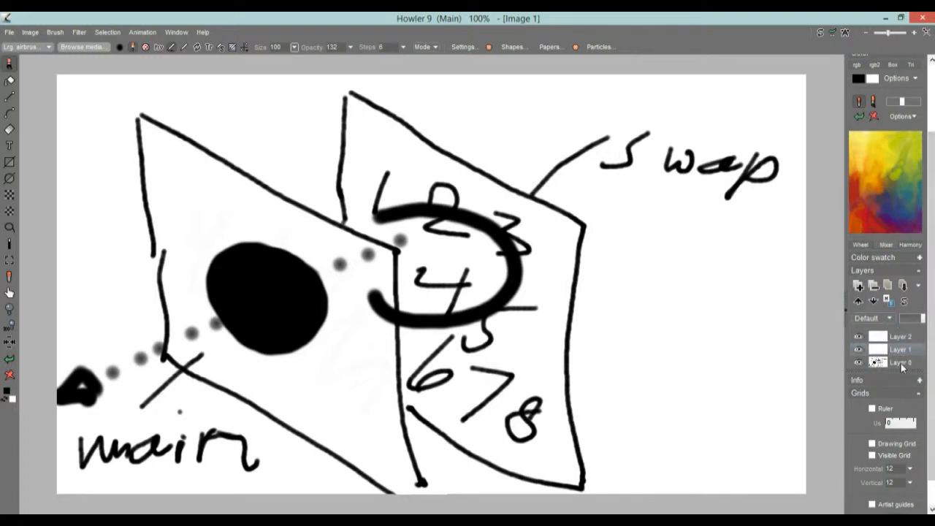
Step: Paint a large red scribble on Layer 1 around the "swap" label and hide that layer
left_click(892, 352)
left_click_drag(880, 153, 864, 219)
mouse_move(681, 143)
left_mouse_down()
mouse_move(780, 173)
mouse_move(654, 266)
mouse_move(670, 329)
left_mouse_up()
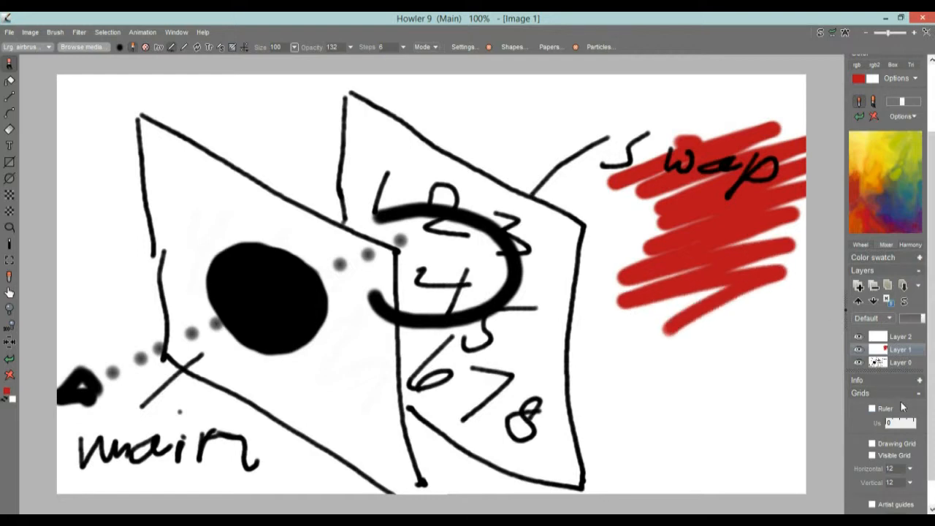
left_click(859, 350)
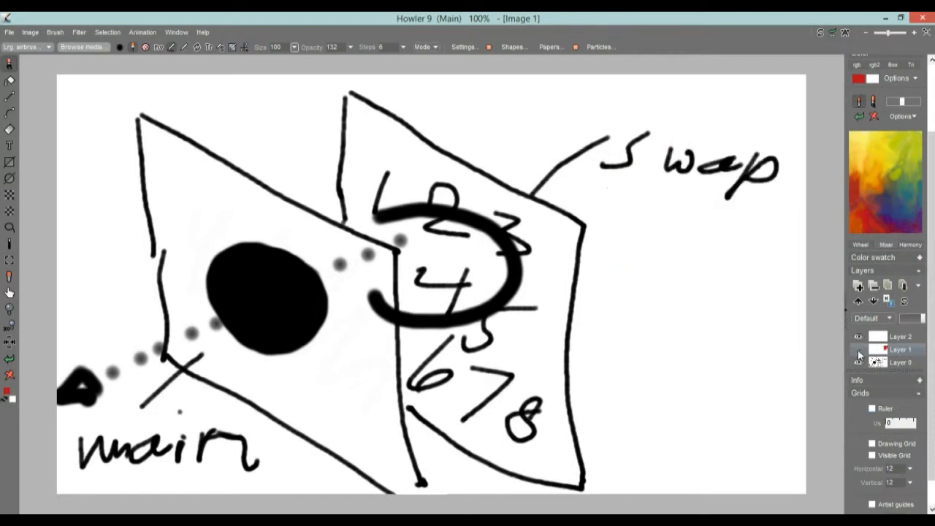
Step: Toggle the visibility of Layer 1 and leave its red scribble shown
left_click(859, 350)
left_click(859, 350)
left_click(859, 350)
Step: Paint a yellow scribble on Layer 2 beside the back frame and a blue one overlapping the yellow and red strokes
left_click(905, 338)
left_click_drag(912, 191, 881, 142)
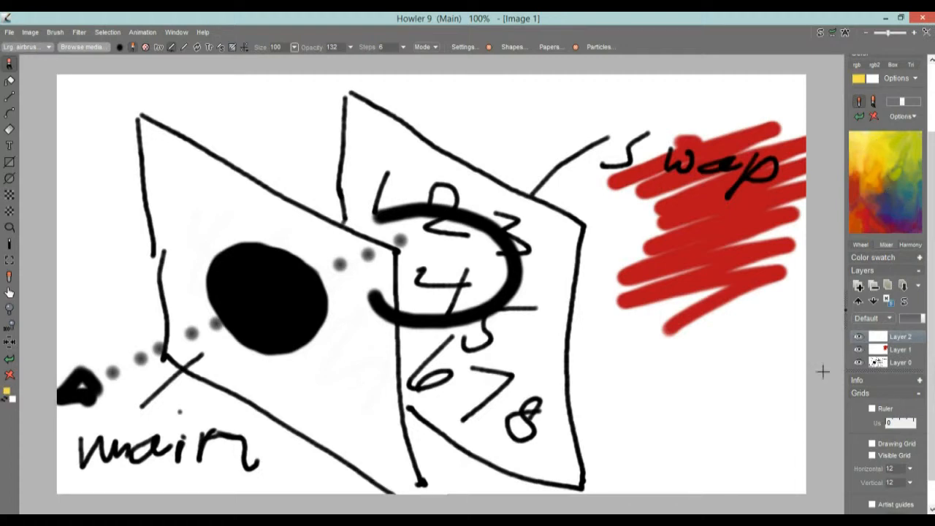
mouse_move(760, 410)
left_mouse_down()
mouse_move(695, 424)
mouse_move(640, 409)
mouse_move(712, 328)
mouse_move(660, 273)
mouse_move(602, 263)
mouse_move(668, 208)
mouse_move(486, 281)
mouse_move(631, 296)
mouse_move(570, 365)
left_mouse_up()
left_click(919, 208)
mouse_move(609, 216)
left_mouse_down()
mouse_move(541, 197)
mouse_move(701, 219)
mouse_move(570, 285)
mouse_move(585, 303)
left_mouse_up()
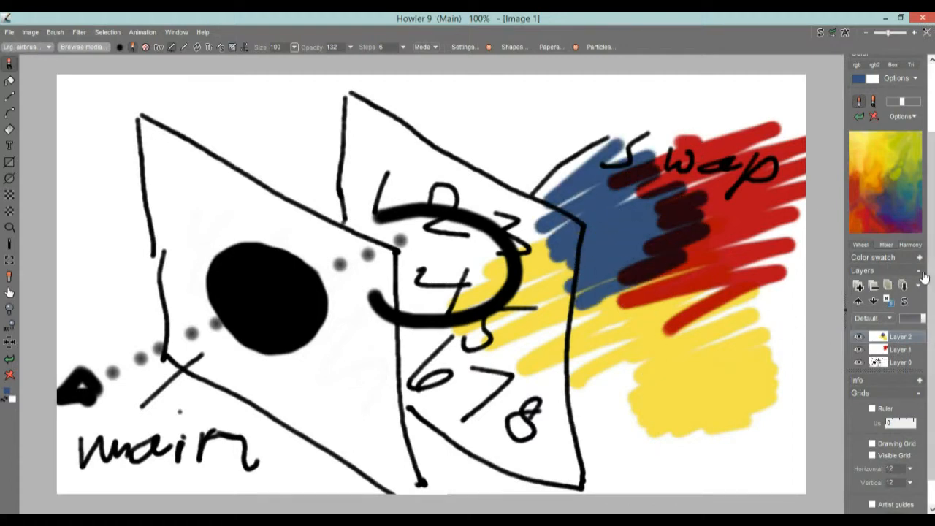
Step: Set the blend mode of Layer 2 to Screen and paint blue strokes across the front frame and black disc
left_click(888, 319)
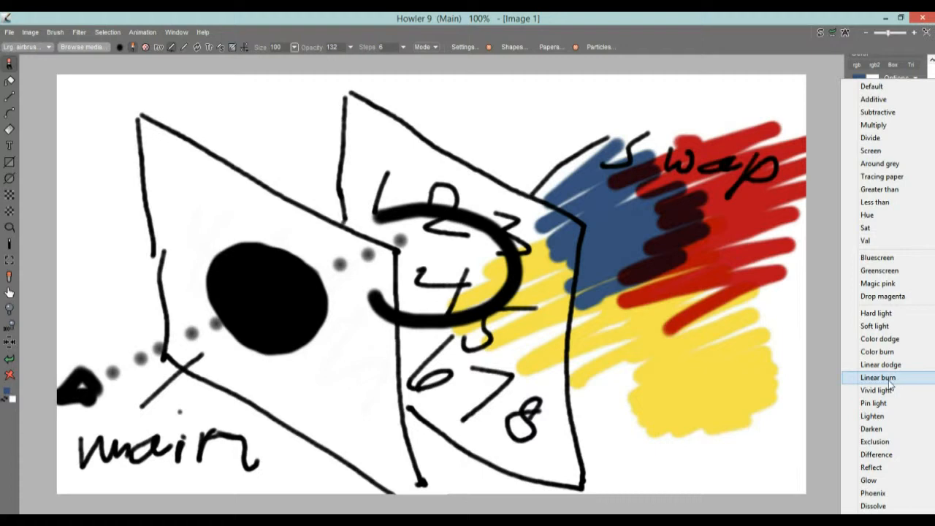
left_click(874, 150)
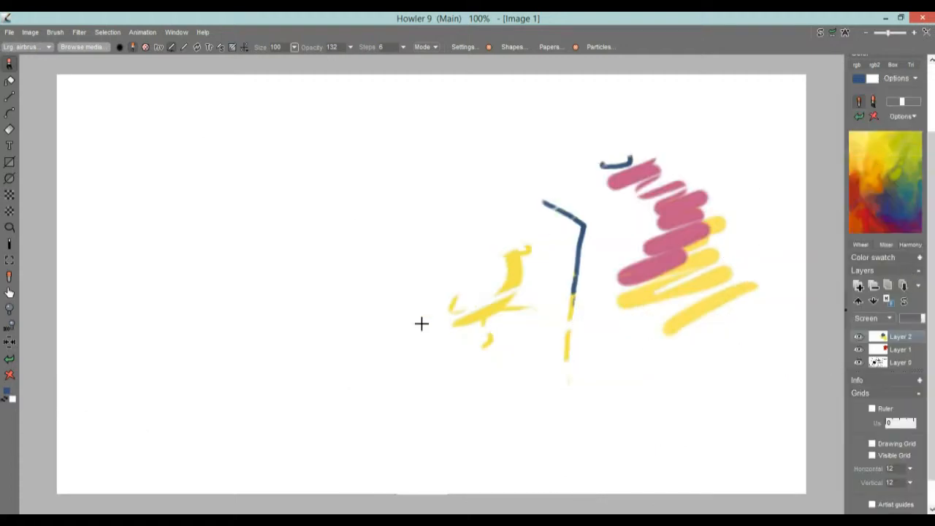
mouse_move(336, 187)
left_mouse_down()
mouse_move(167, 265)
mouse_move(383, 237)
mouse_move(367, 261)
mouse_move(173, 370)
mouse_move(377, 407)
mouse_move(265, 409)
mouse_move(211, 330)
mouse_move(393, 215)
mouse_move(372, 171)
mouse_move(288, 115)
left_mouse_up()
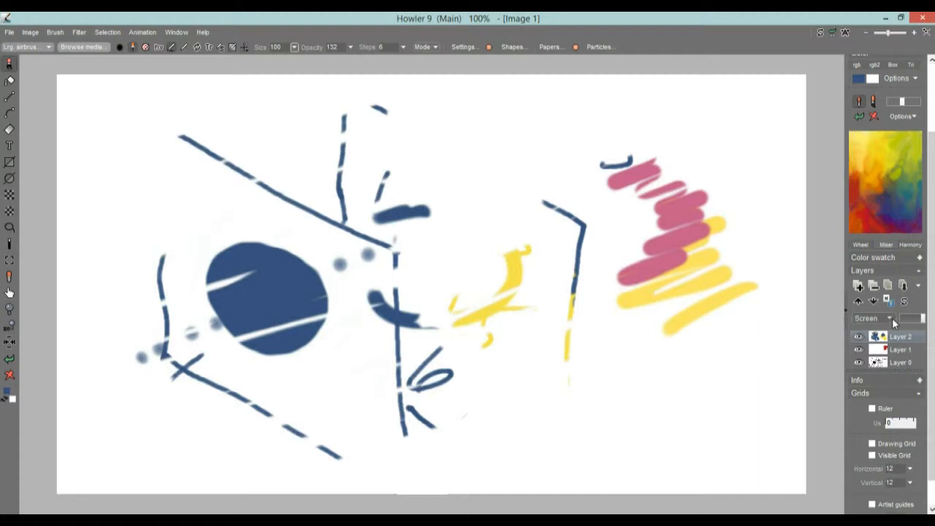
Step: Change the blend mode of Layer 2 to Soft light
left_click_drag(921, 320, 895, 318)
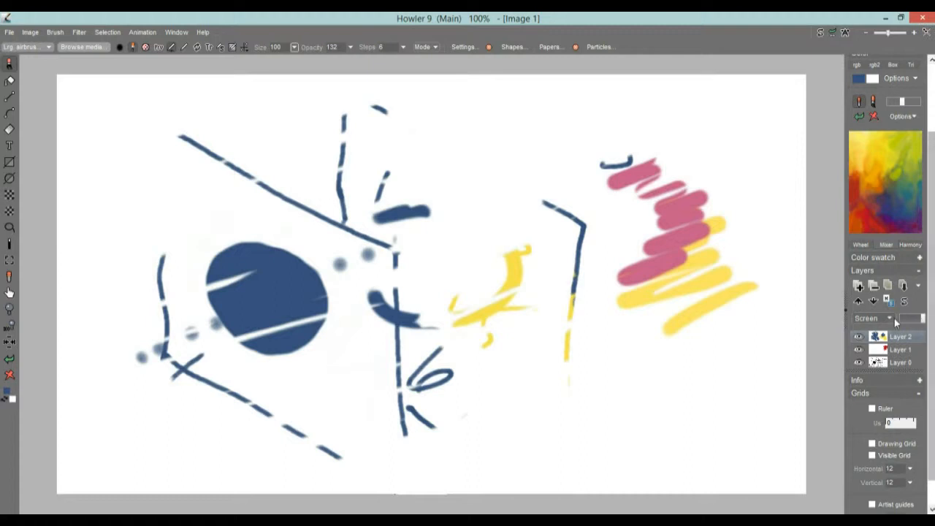
left_click(892, 316)
left_click(885, 327)
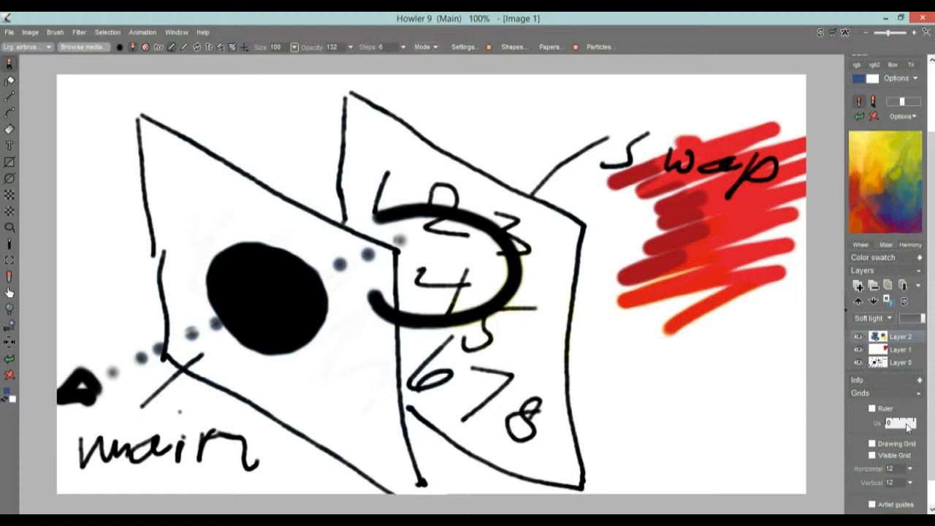
Step: Hide Layer 0 to view the upper layers alone, and show it again
right_click(861, 361)
left_click(634, 335)
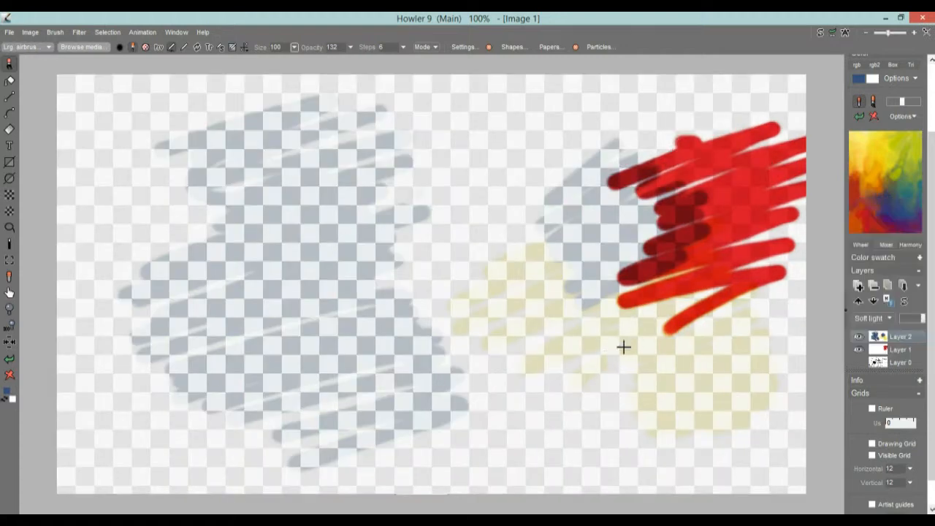
left_click(860, 363)
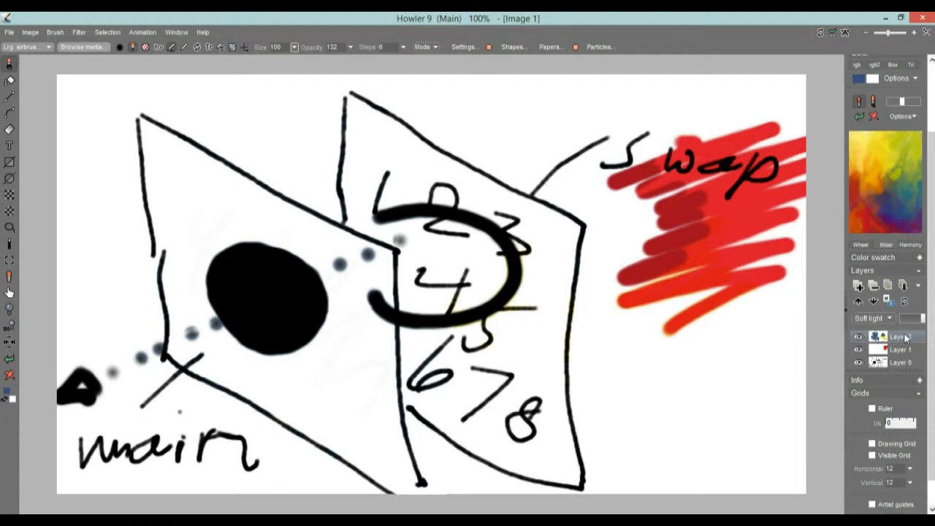
Step: Delete Layer 2 and switch the active layer between Layer 1 and Layer 0
left_click(888, 300)
left_click(907, 350)
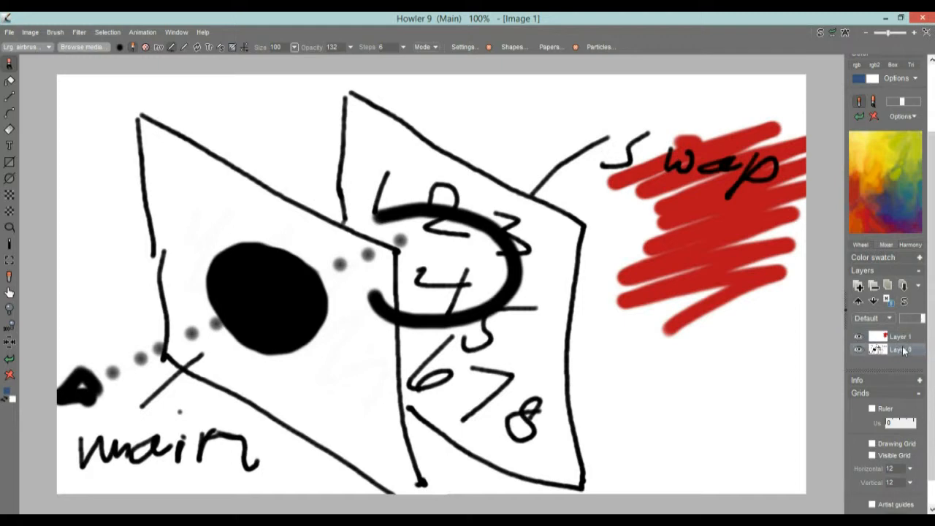
left_click(906, 339)
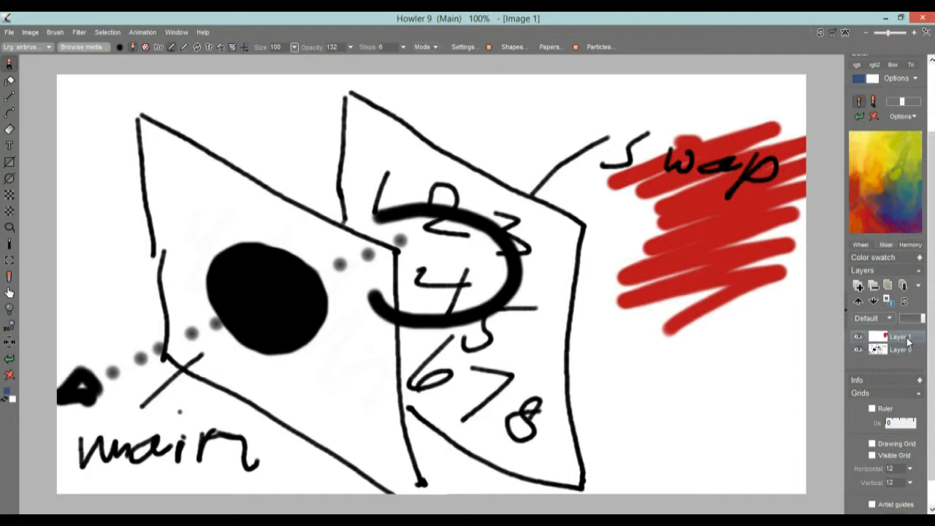
left_click(902, 350)
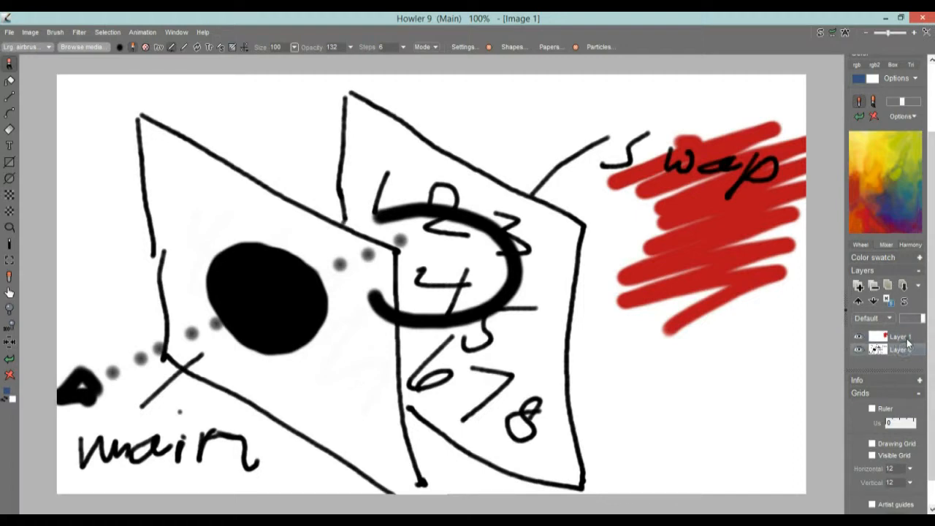
Step: Paint a blue "M" in the front frame and a blue "S" in the back frame on Layer 0
left_click(906, 340)
left_click_drag(178, 172, 222, 218)
mouse_move(388, 133)
left_mouse_down()
mouse_move(368, 151)
mouse_move(379, 171)
left_mouse_up()
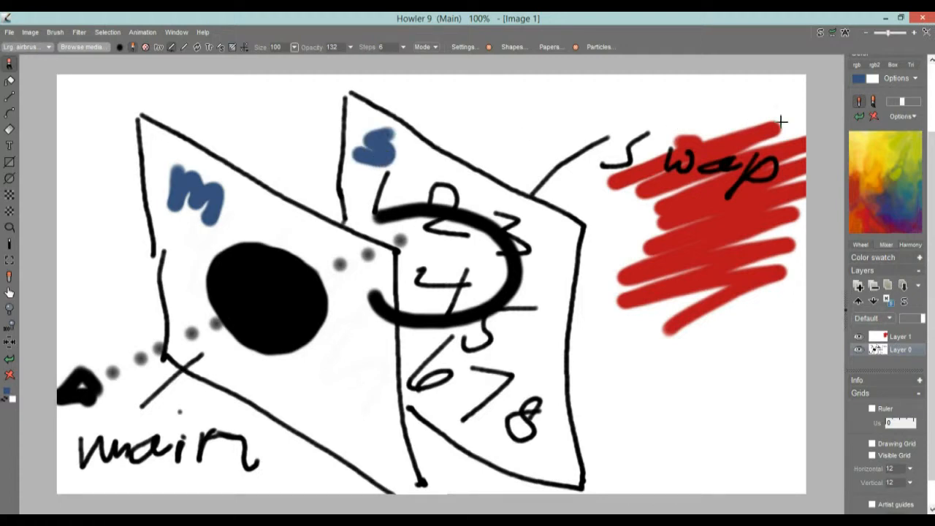
Step: Jump from the main image to the swap image
left_click(933, 102)
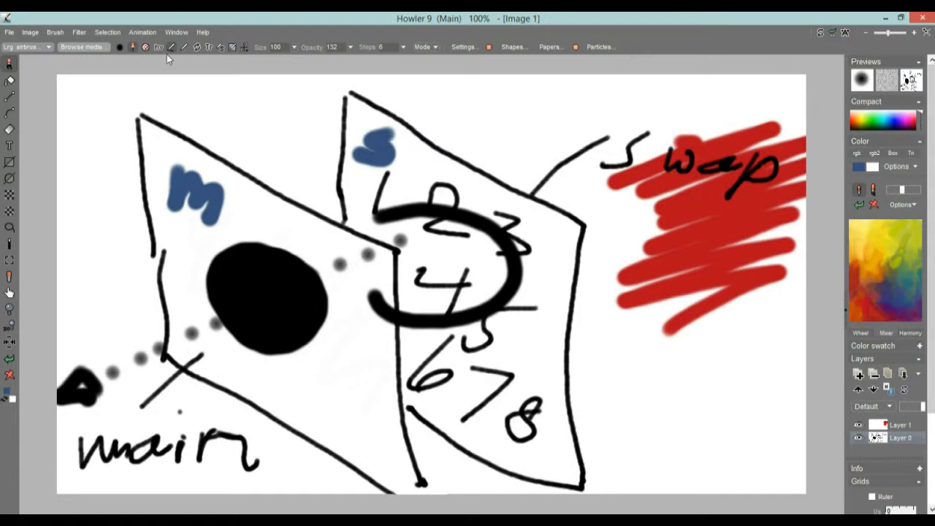
left_click(30, 33)
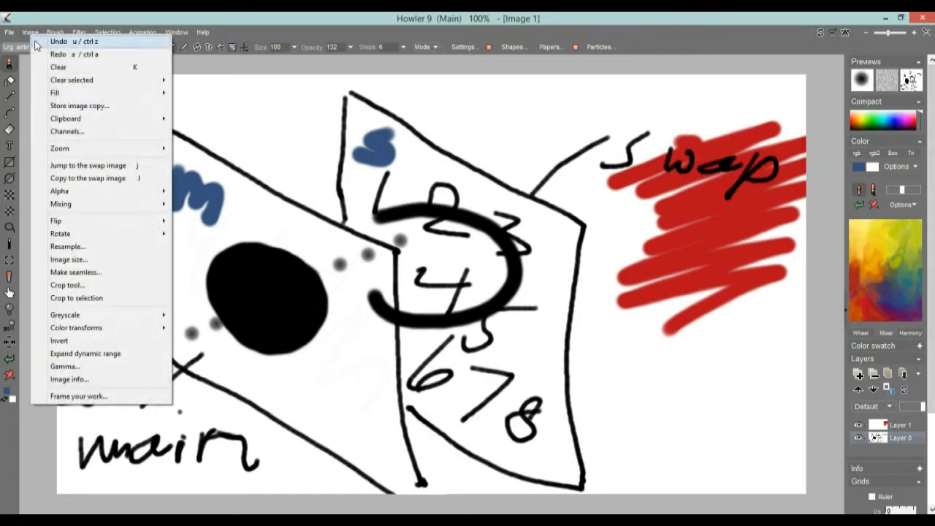
left_click(120, 167)
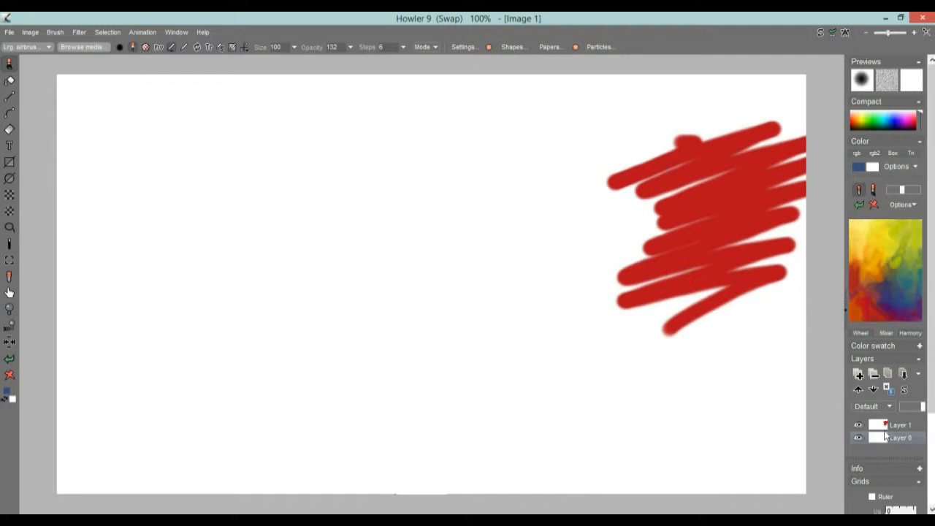
Step: Delete Layer 1 and switch the layer thumbnails to jumbo size
left_click(902, 426)
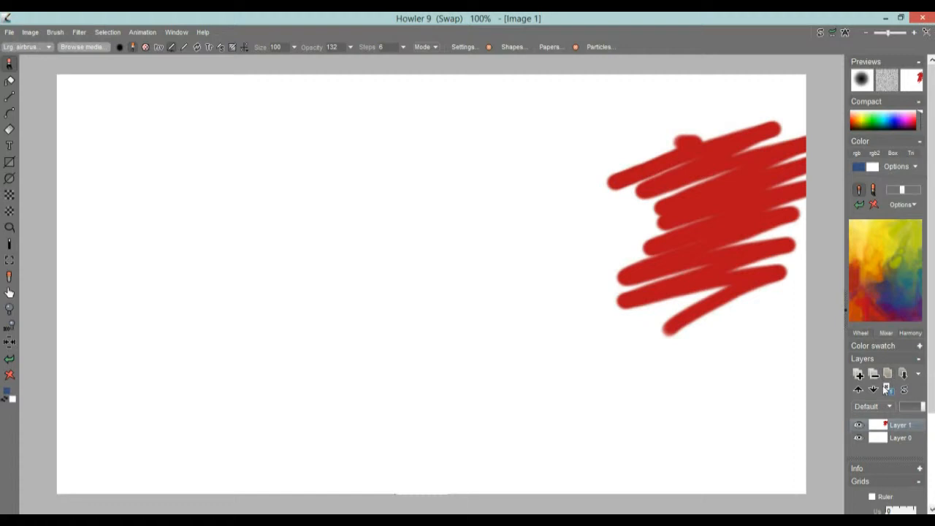
left_click(874, 374)
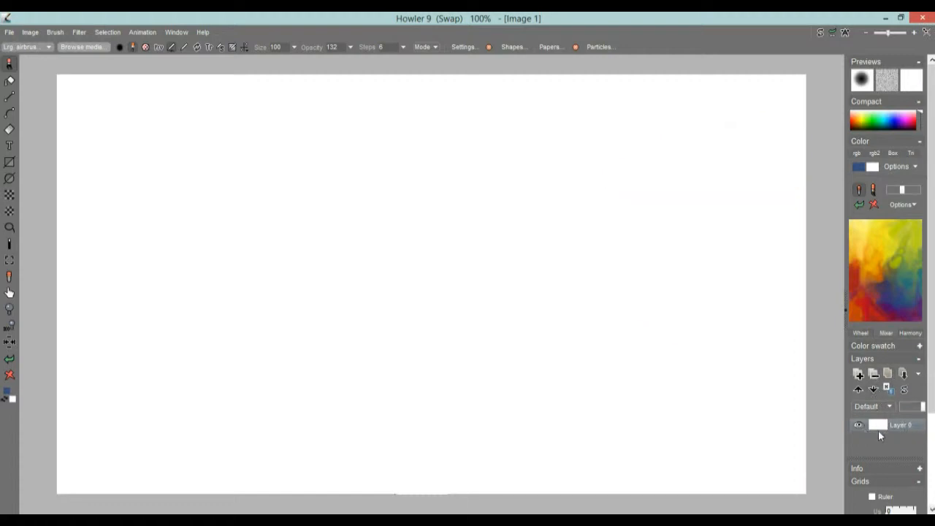
left_click(918, 375)
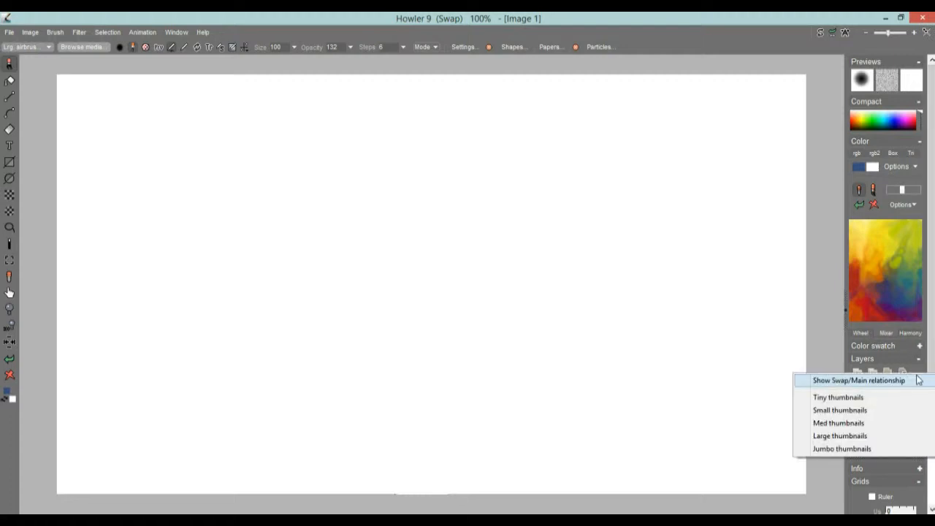
left_click(854, 449)
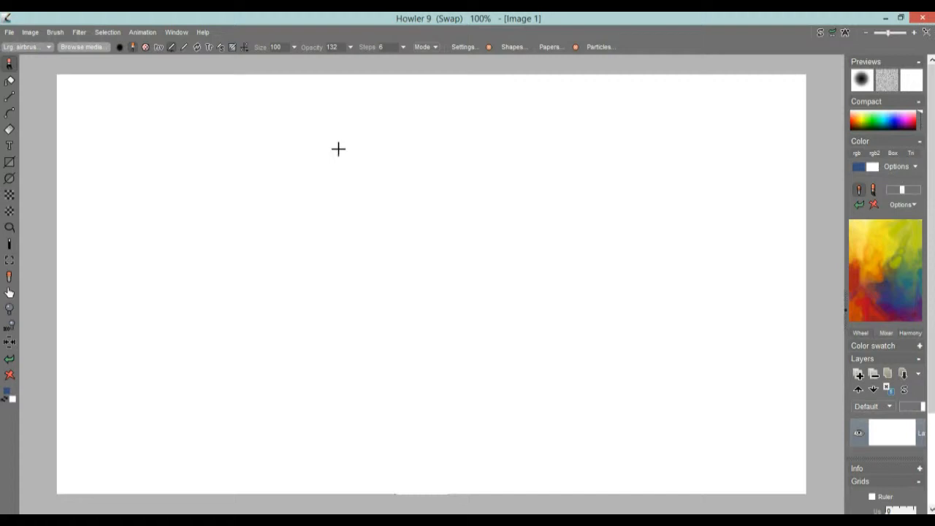
Step: Handwrite the numbers 1 2 3 4 5 in blue across the upper part of the swap image
left_click_drag(146, 119, 165, 197)
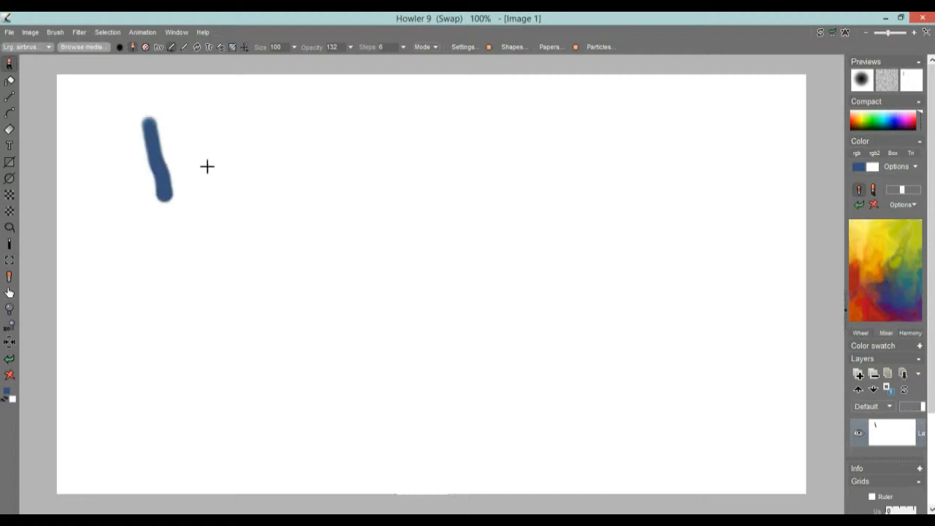
left_click_drag(231, 134, 316, 189)
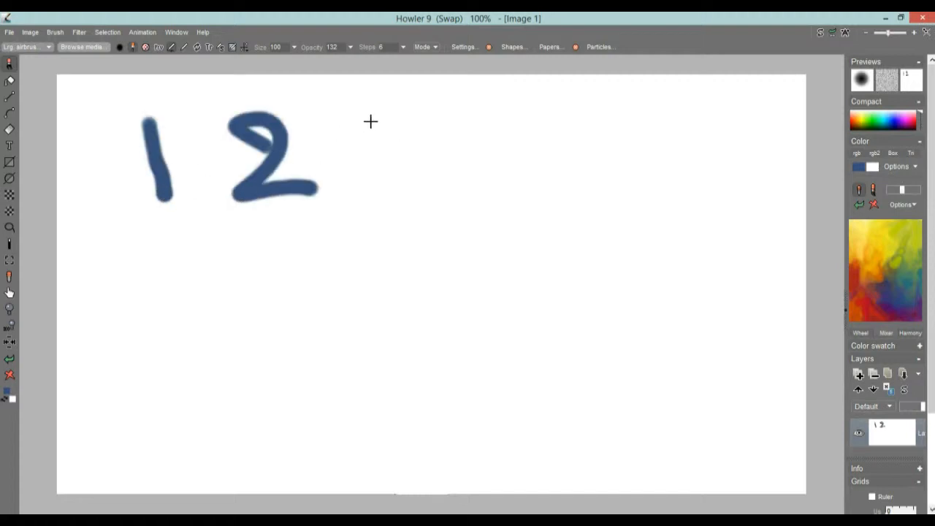
left_click_drag(370, 121, 351, 184)
left_click(493, 139)
left_click_drag(535, 114, 539, 195)
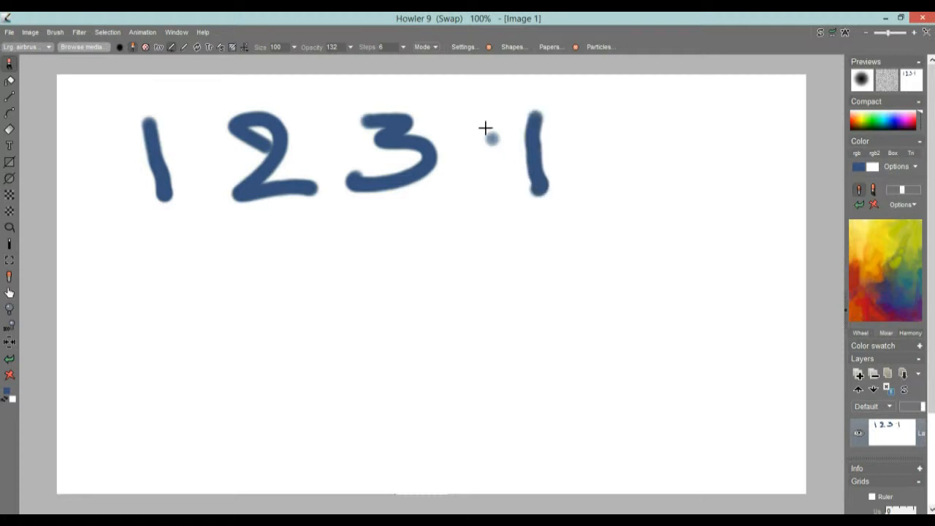
left_click_drag(485, 123, 569, 150)
mouse_move(650, 119)
left_mouse_down()
mouse_move(633, 162)
mouse_move(737, 117)
left_mouse_up()
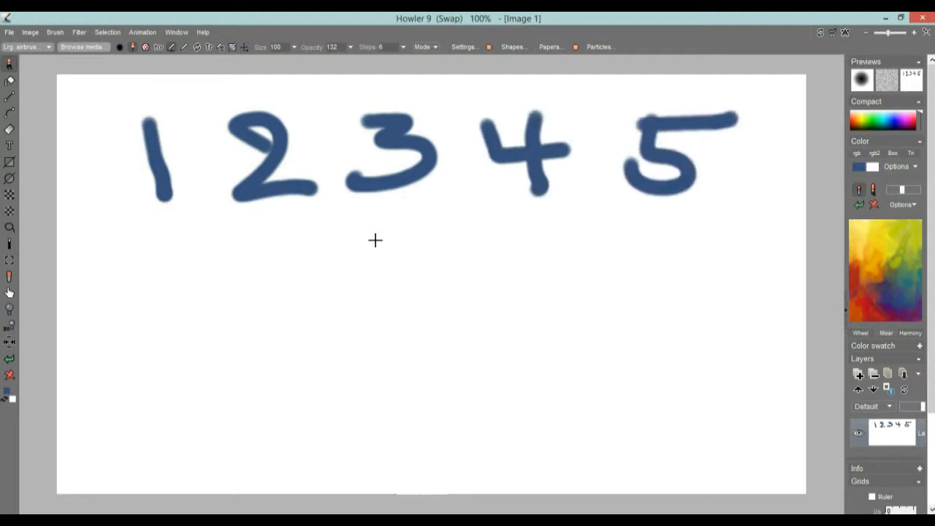
Step: Create a wide text box over the handwritten numbers and enter "6789 0" in it
left_click(10, 145)
left_click(114, 132)
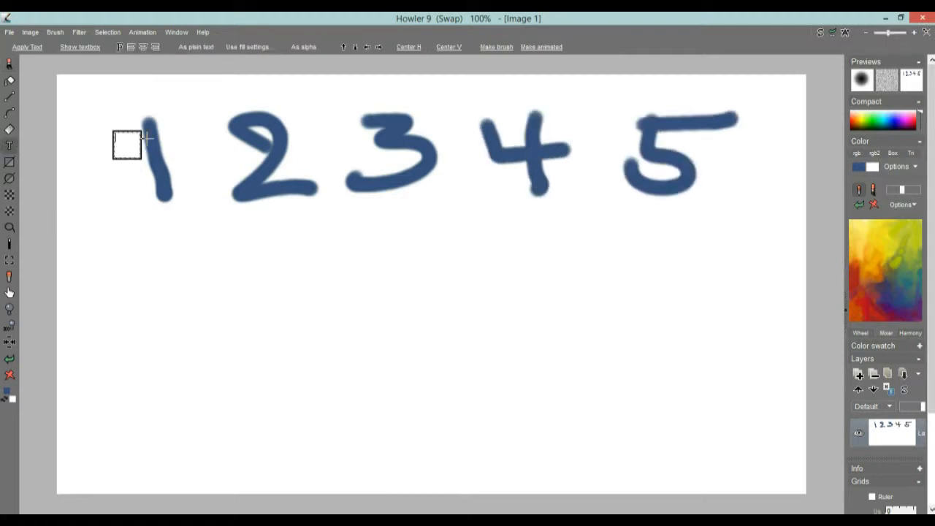
left_click_drag(137, 157, 568, 313)
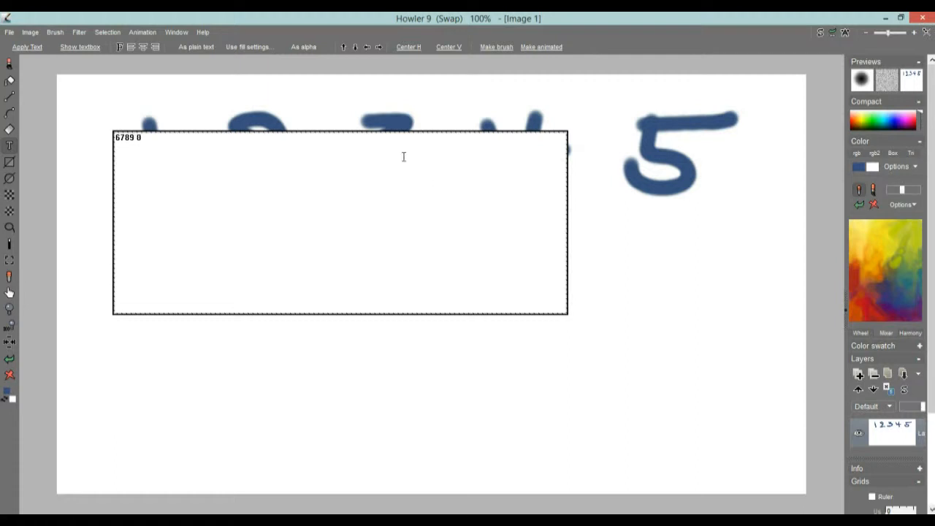
Step: Set the "6789 0" text to font Bell Gothic Std Black at size 120 and close the font list
left_click_drag(152, 141, 118, 135)
left_click(120, 47)
left_click(317, 86)
mouse_move(317, 86)
left_mouse_down()
mouse_move(292, 99)
mouse_move(320, 84)
left_mouse_up()
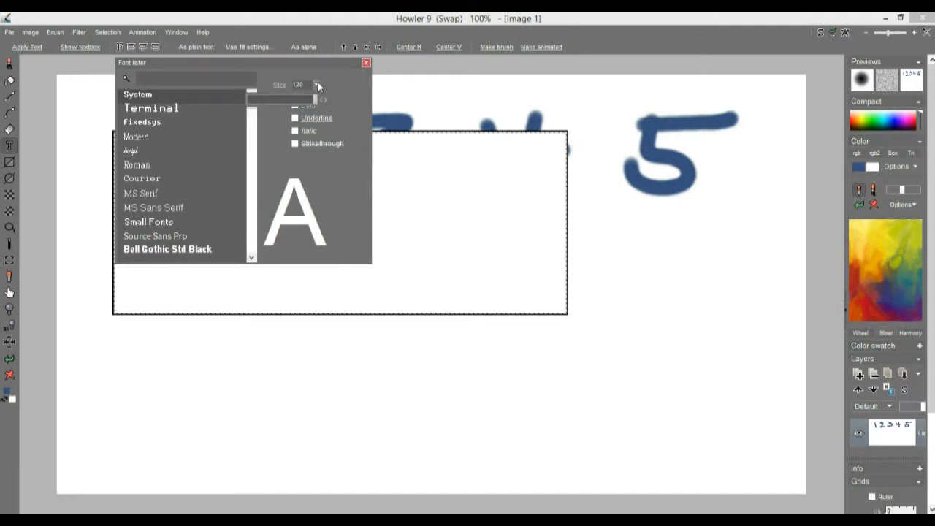
left_click(340, 83)
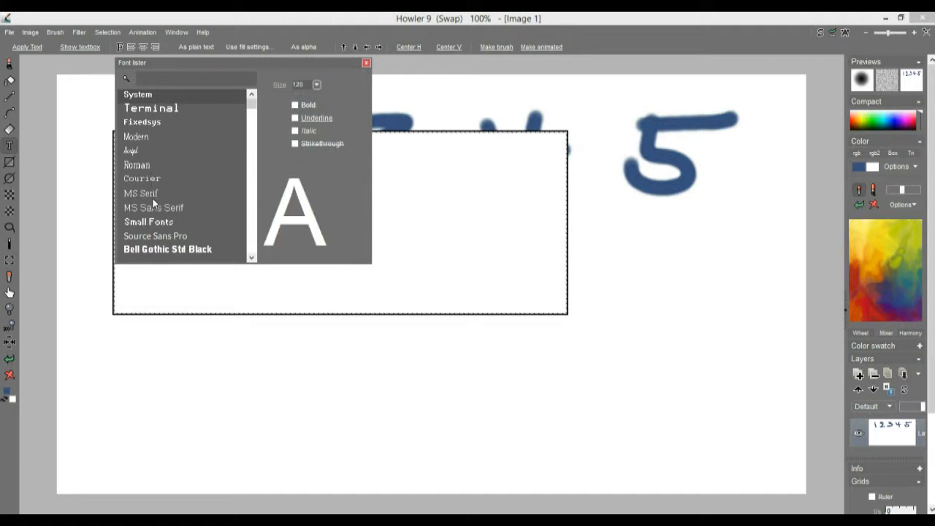
left_click(195, 247)
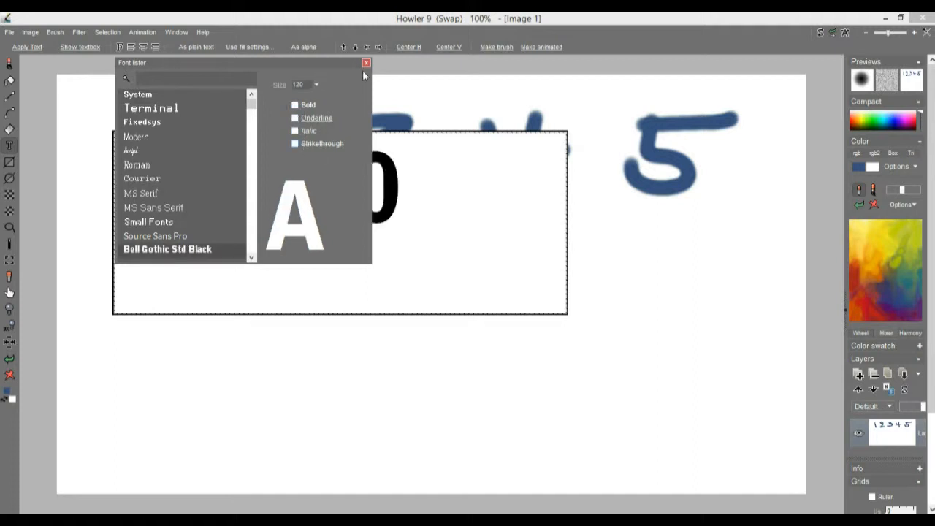
left_click_drag(335, 64, 694, 256)
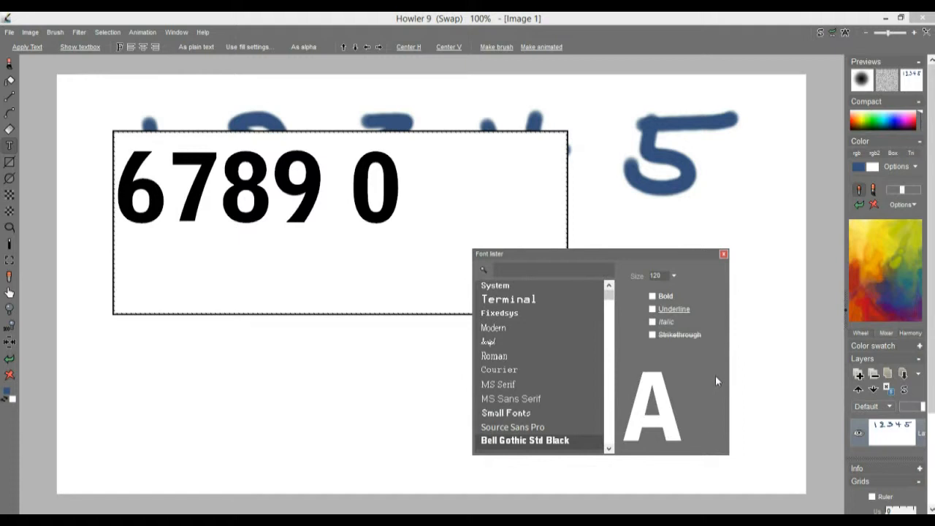
left_click(724, 254)
Step: Shrink the text box around "6789 0", move it below the handwritten numbers and make a brush from it
left_click_drag(566, 316, 415, 255)
mouse_move(394, 320)
left_mouse_down()
mouse_move(592, 407)
mouse_move(454, 347)
left_mouse_up()
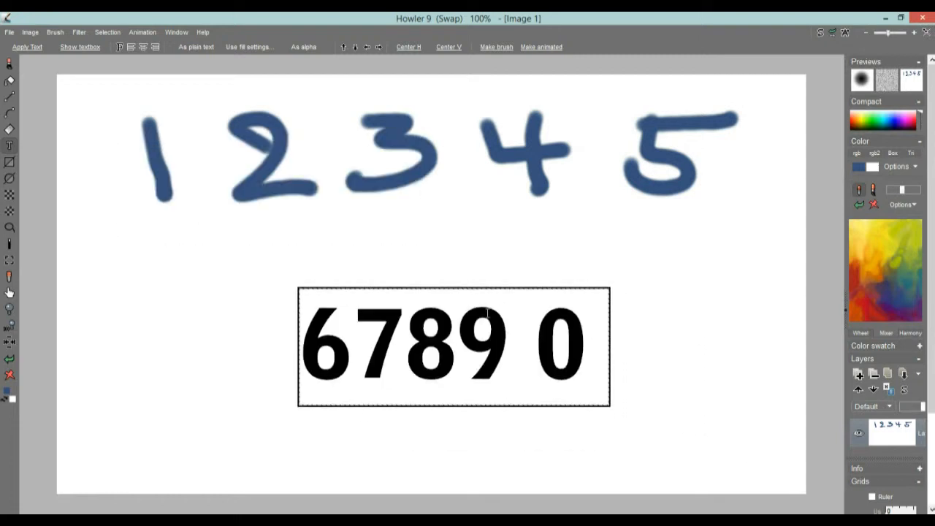
left_click(498, 46)
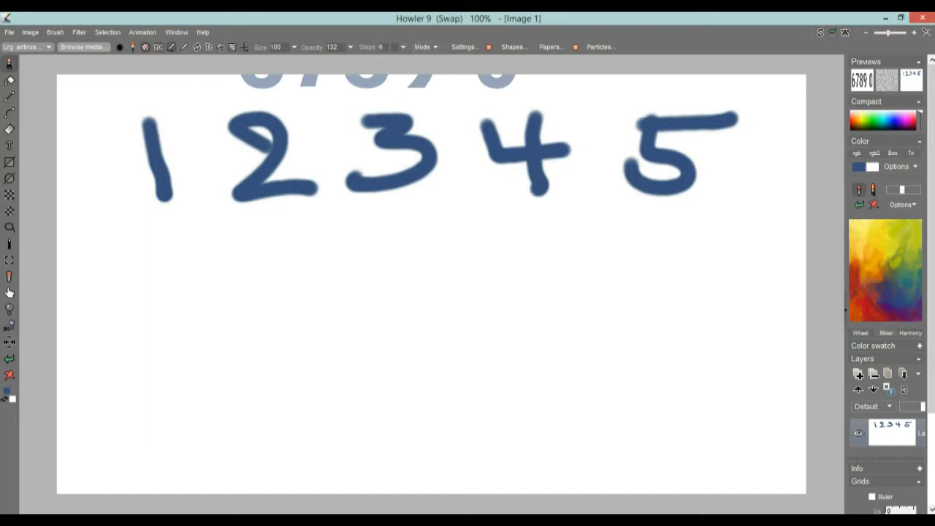
Step: Set the brush opacity to 255 and stamp "6789 0" repeatedly below the handwritten numbers
left_click(350, 48)
left_click_drag(320, 62, 354, 63)
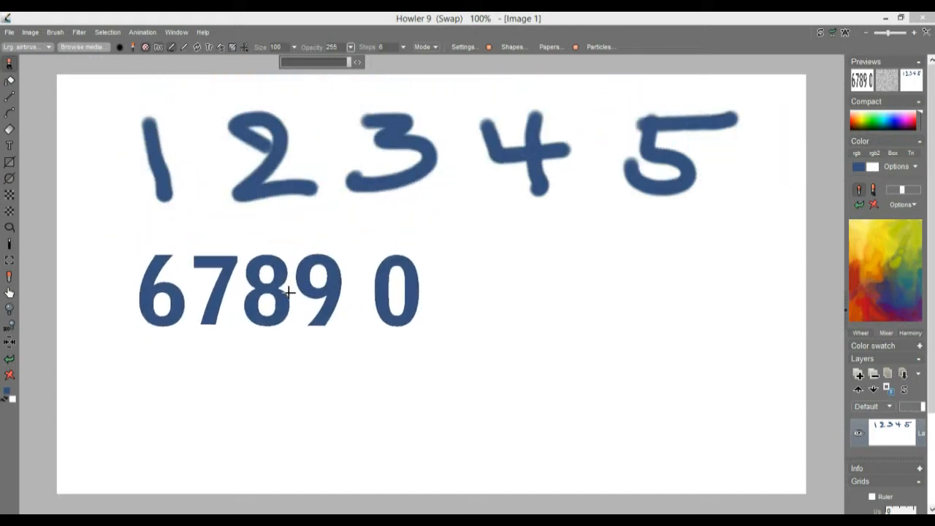
left_click(290, 292)
left_click(395, 407)
left_click(616, 279)
left_click(683, 407)
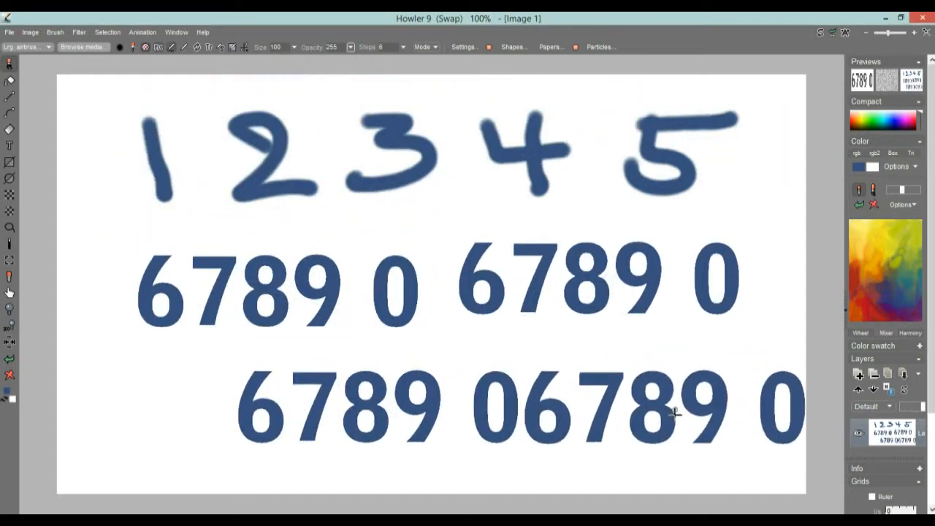
left_click(490, 356)
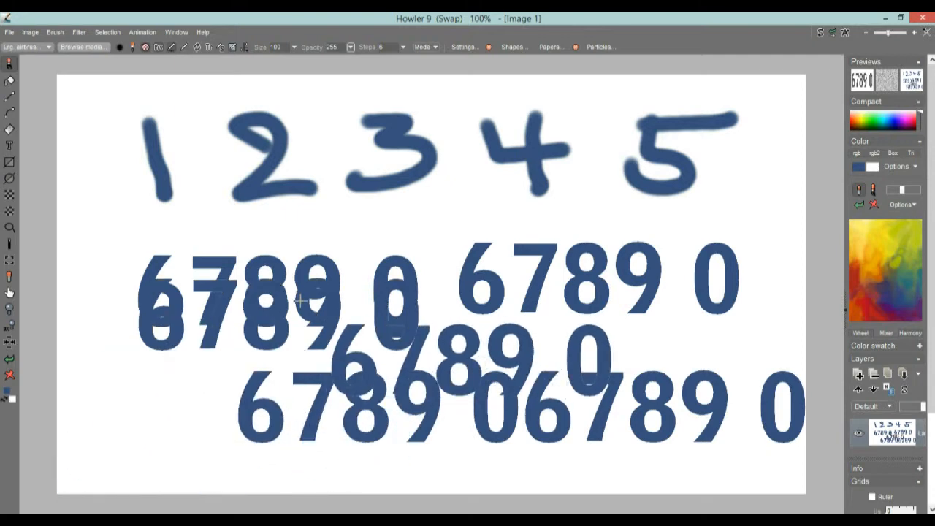
Step: Undo all the "6789 0" stamps below the handwritten numbers
left_click(10, 360)
left_click(10, 360)
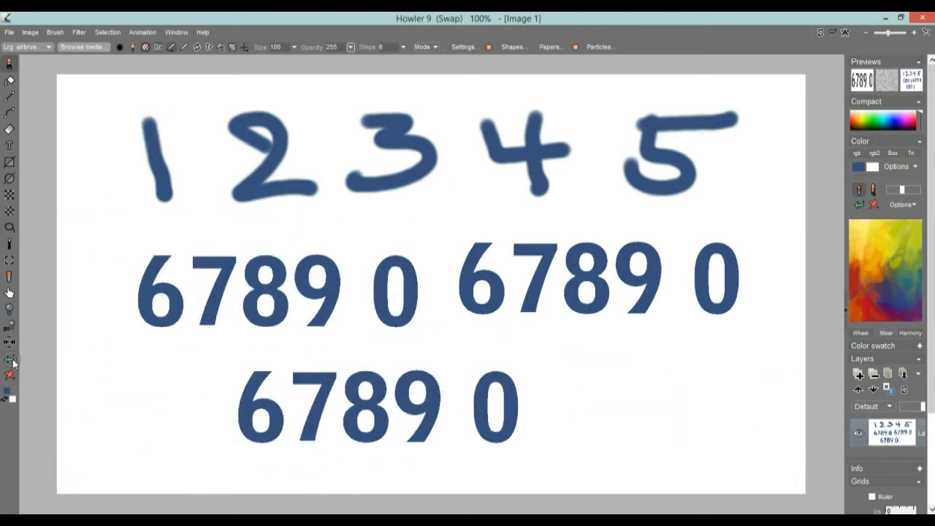
left_click(12, 361)
left_click(12, 361)
left_click(12, 361)
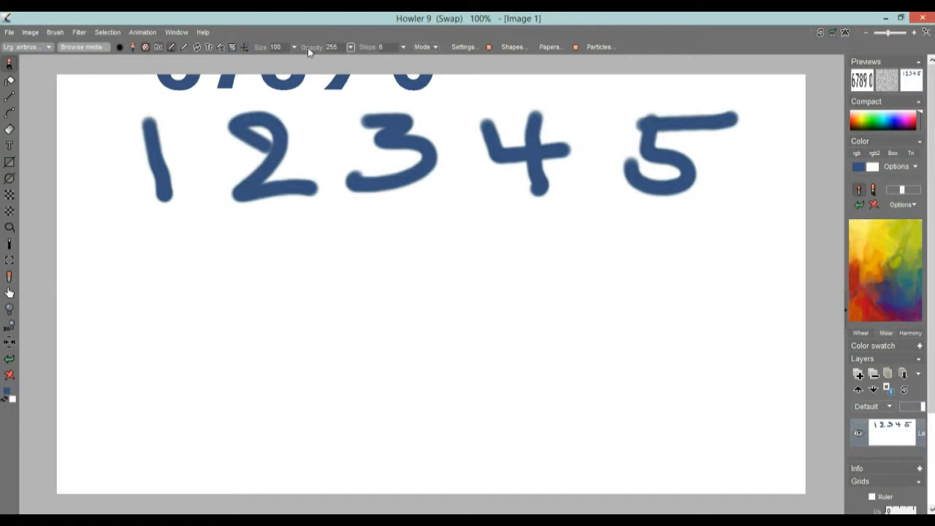
Step: Lower the brush opacity to 97 and stamp overlapping copies of "6789 0" below the handwritten numbers, building up a dense patch near the middle
left_click(351, 47)
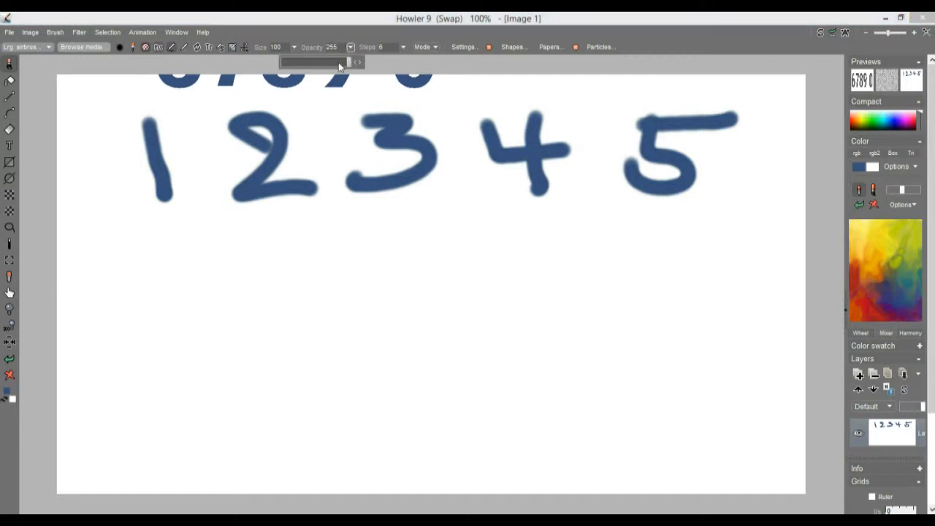
left_click(307, 63)
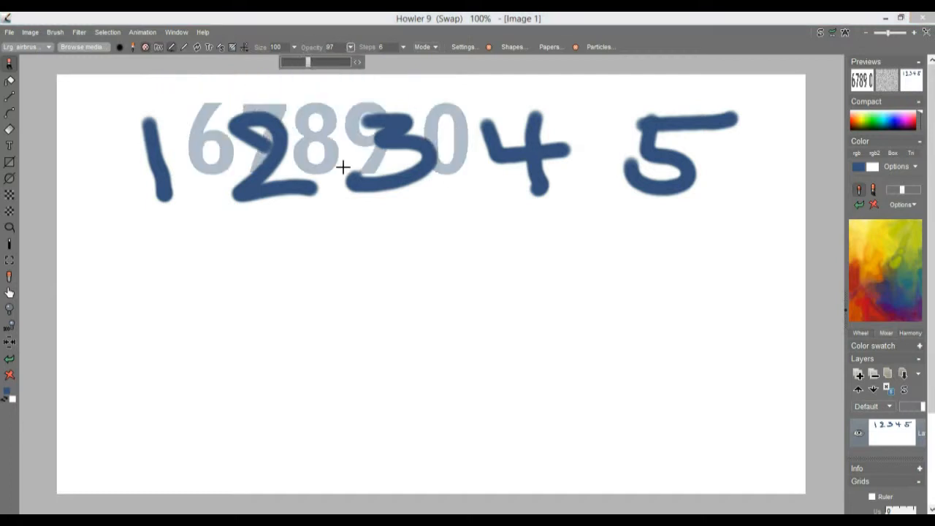
left_click(285, 286)
left_click(465, 266)
left_click(417, 376)
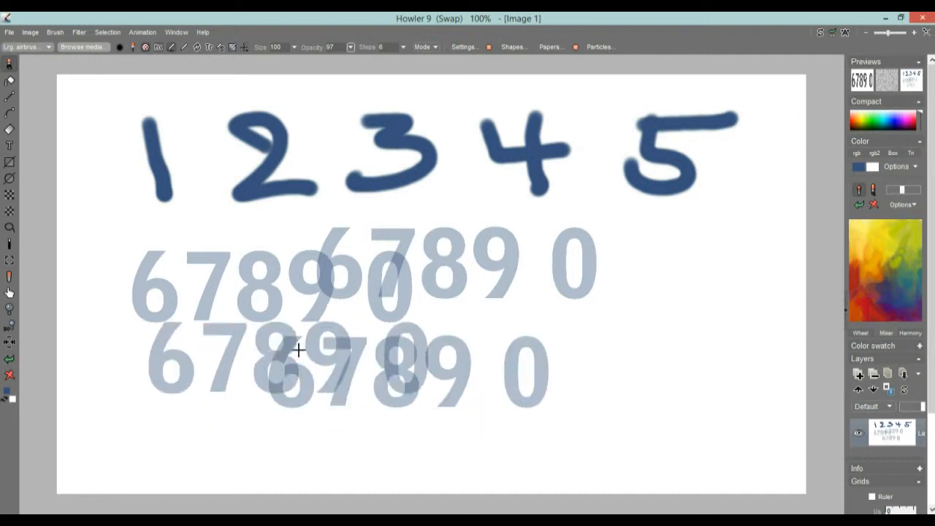
left_click(299, 349)
left_click(561, 375)
left_click(578, 453)
left_click(480, 333)
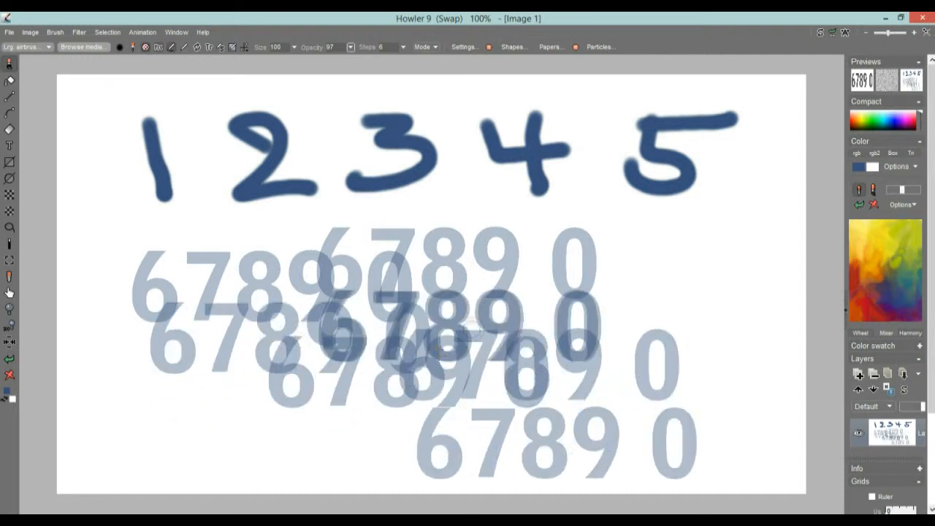
left_click_drag(448, 353, 428, 341)
left_click(695, 304)
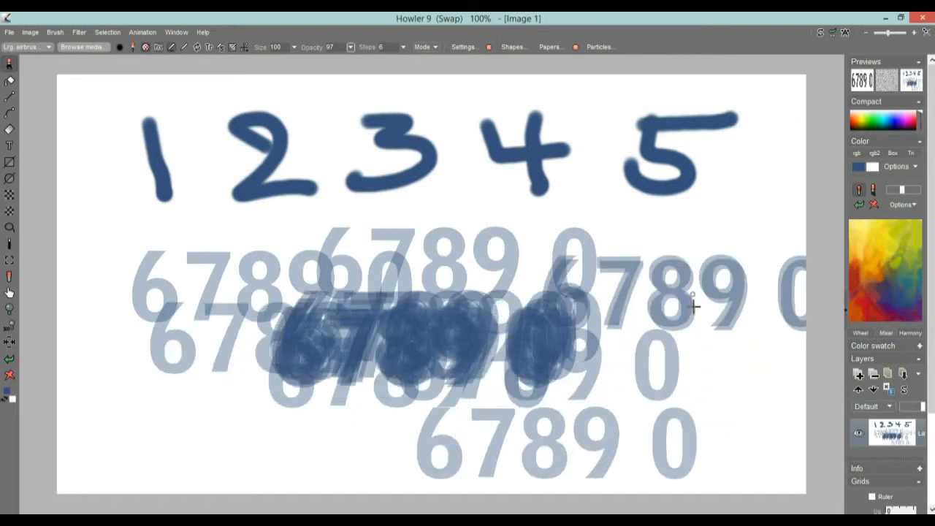
left_click(265, 430)
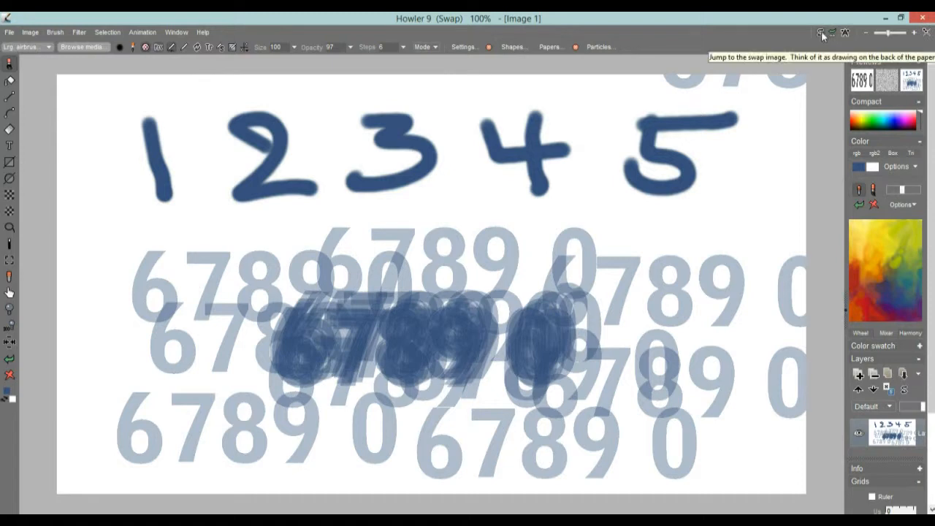
Step: Jump back and forth between the swap image and the main image, ending on the main image
left_click(821, 33)
left_click(821, 33)
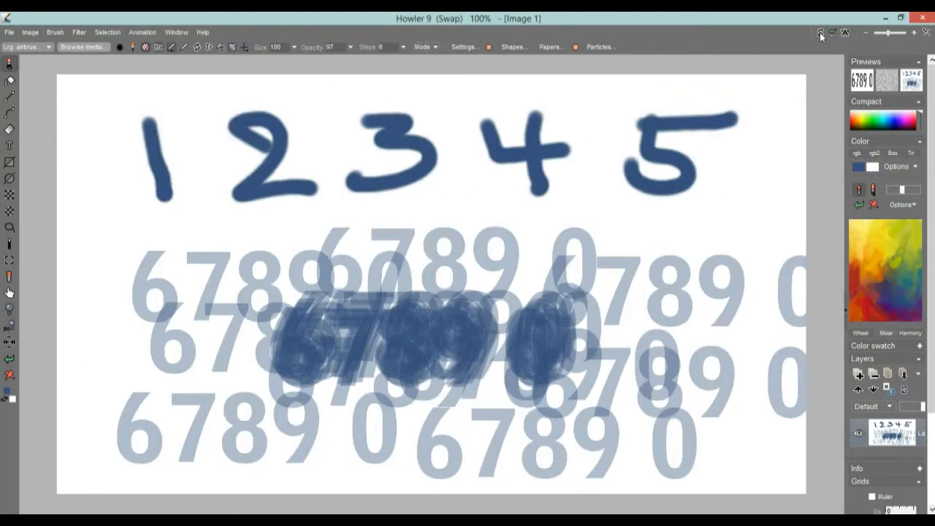
left_click(821, 34)
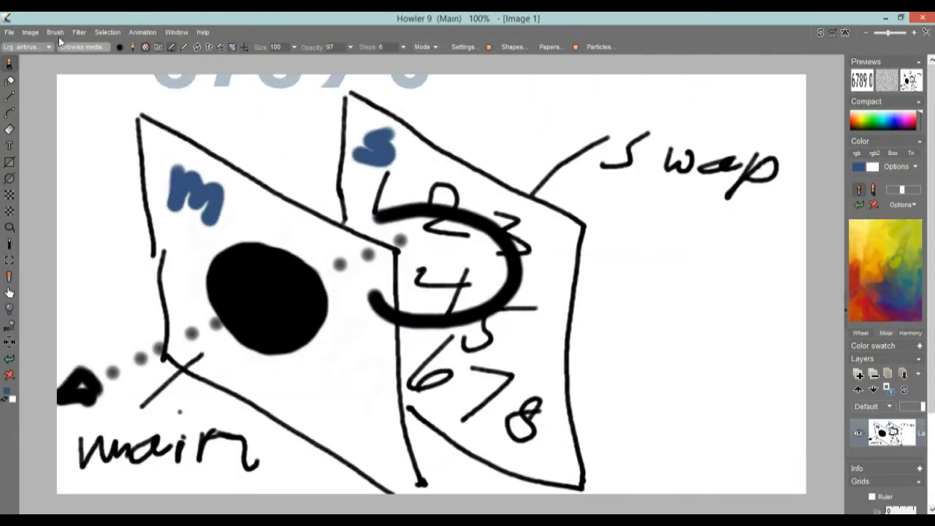
left_click(33, 33)
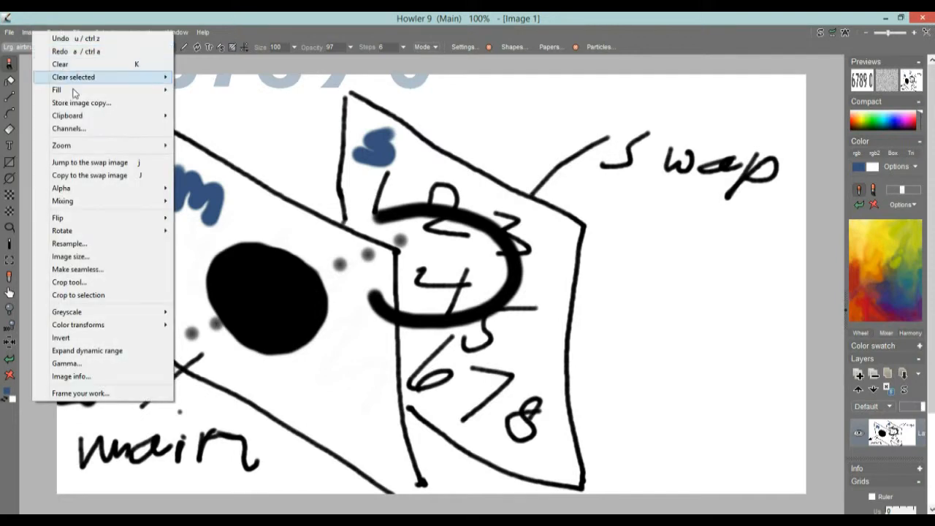
left_click(111, 162)
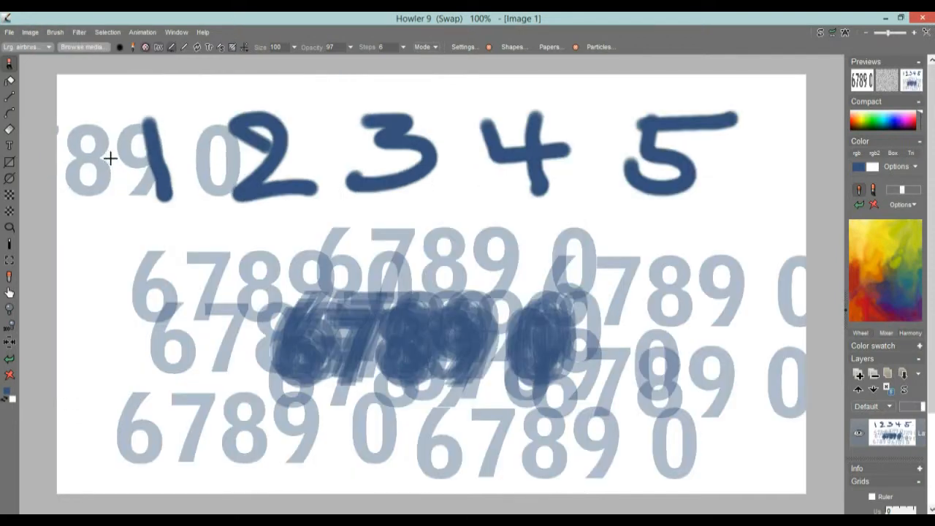
left_click(32, 32)
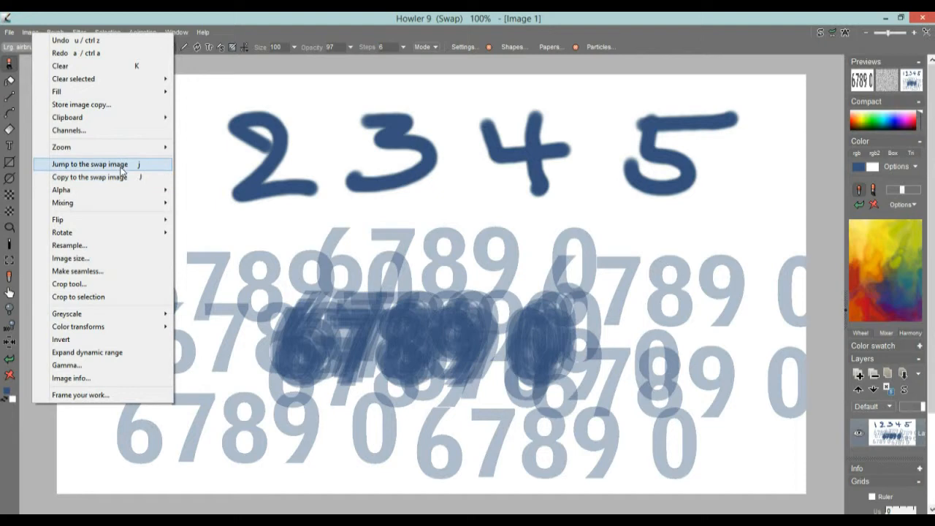
left_click(117, 164)
Step: Compare the main sketch with the numbers on the swap image by flipping between them repeatedly, finishing on the main sketch
left_click(822, 34)
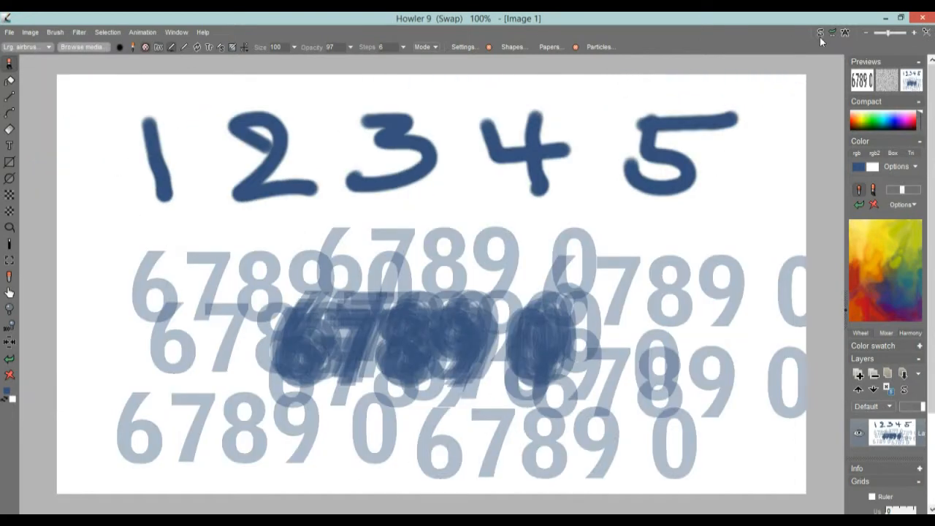
left_click(822, 35)
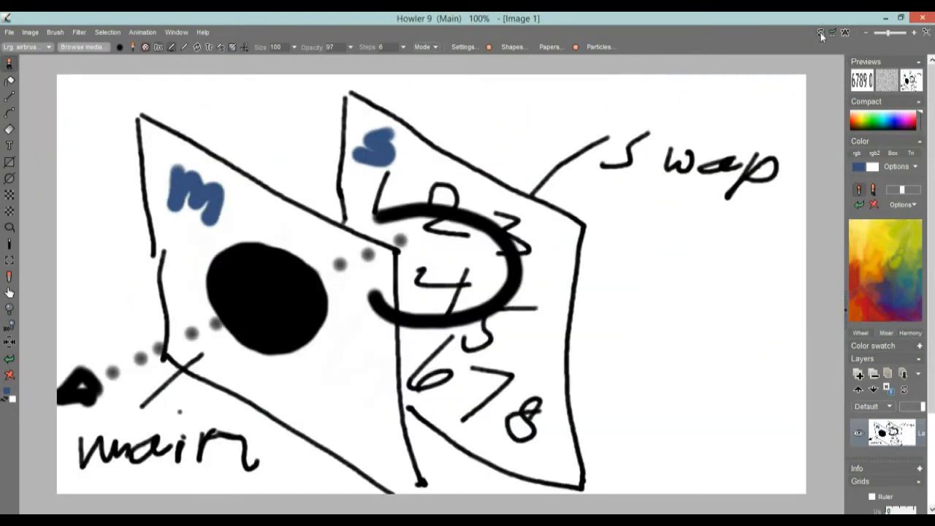
left_click(822, 35)
left_click(821, 34)
left_click(822, 35)
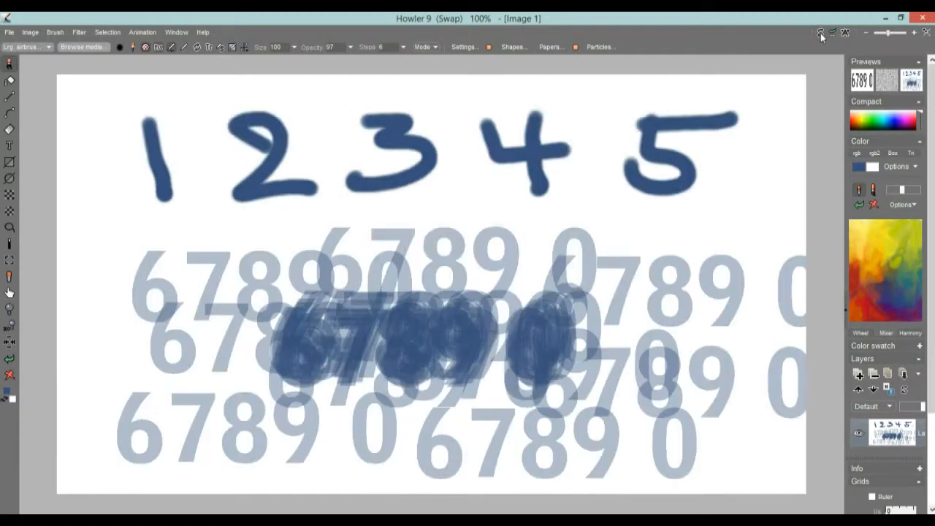
left_click(822, 34)
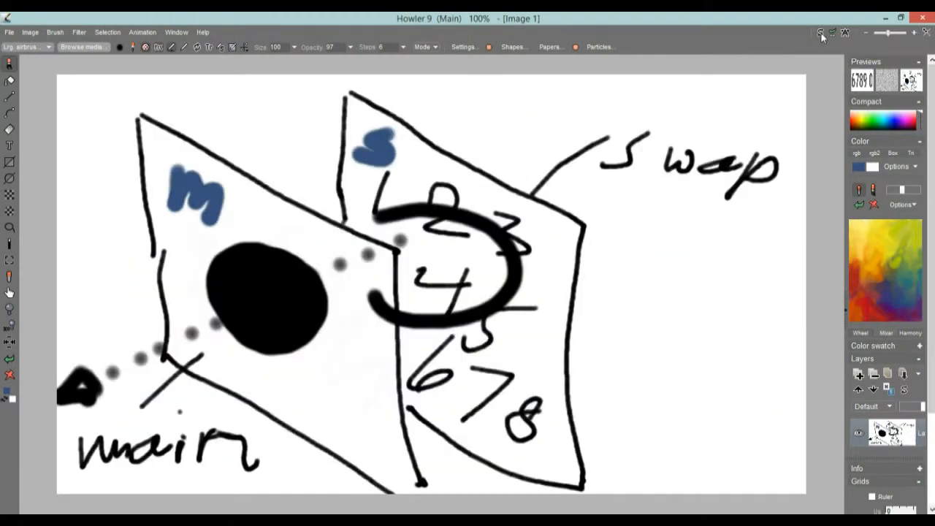
left_click(821, 34)
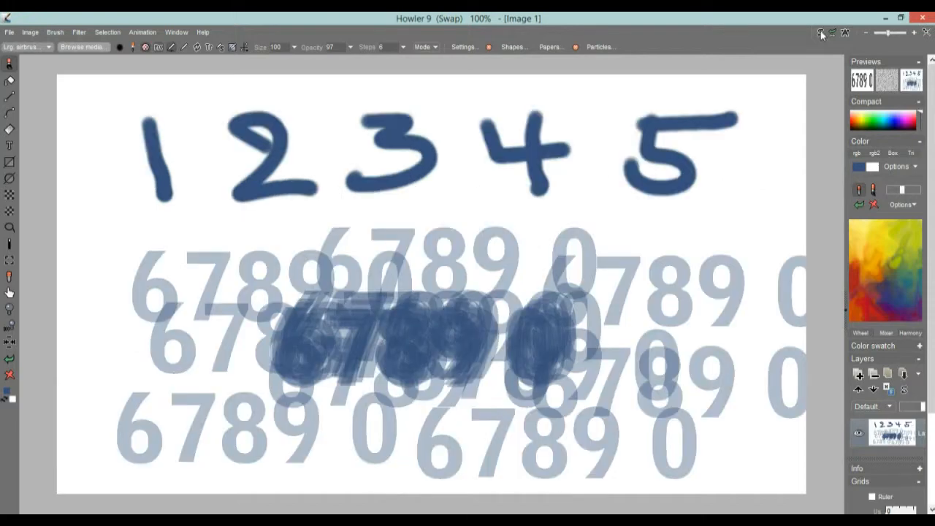
left_click(822, 34)
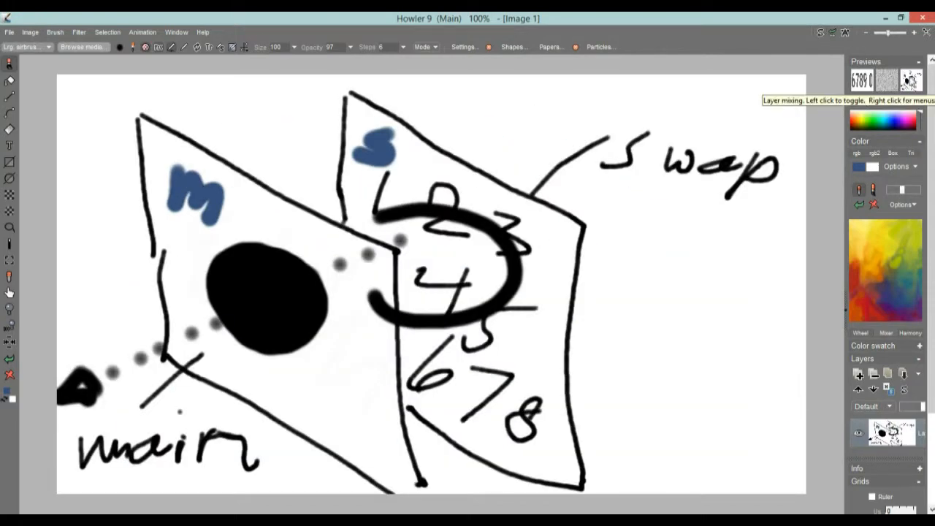
Step: Turn on swap mixing for the main image and look through the available layer modes without changing the mode
left_click(911, 81)
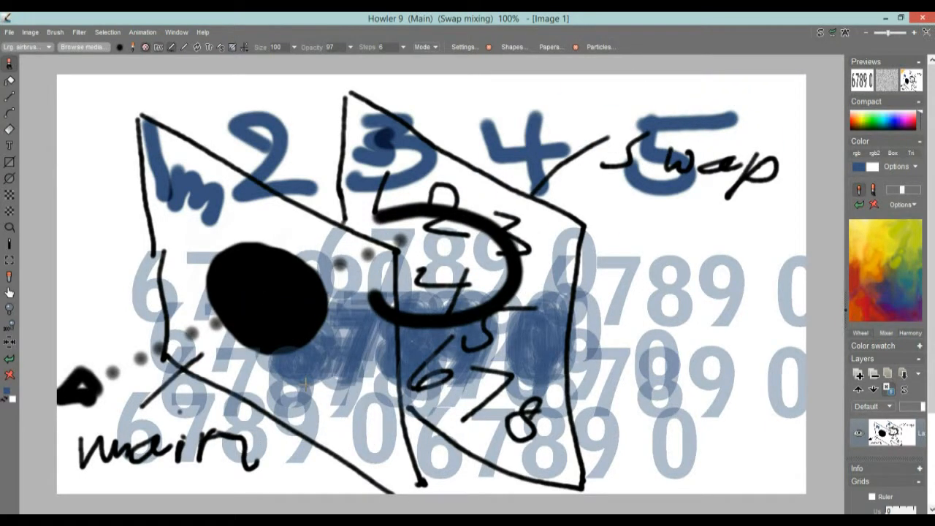
right_click(918, 81)
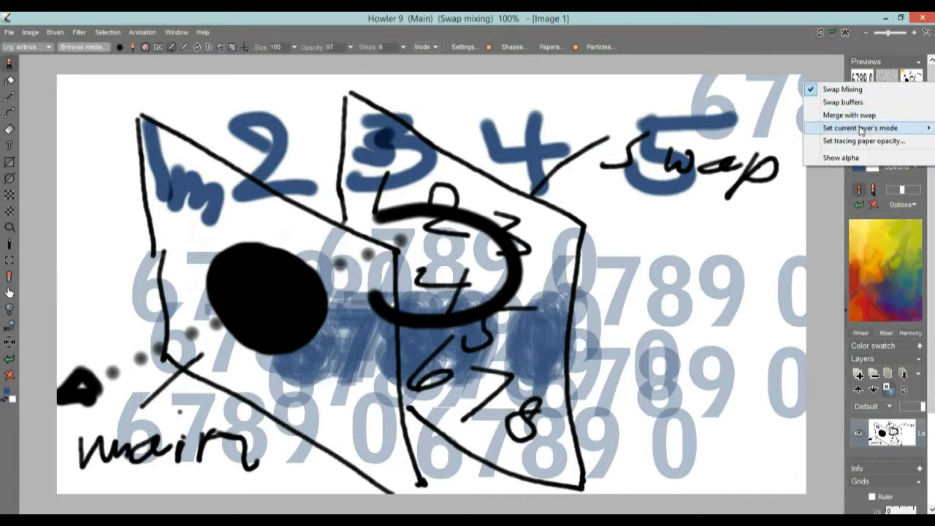
mouse_move(860, 130)
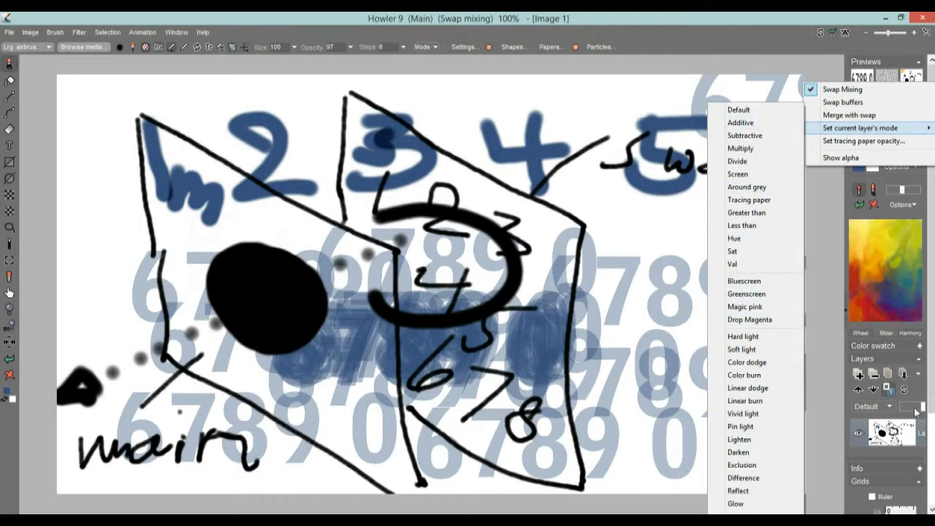
left_click(881, 407)
left_click(880, 407)
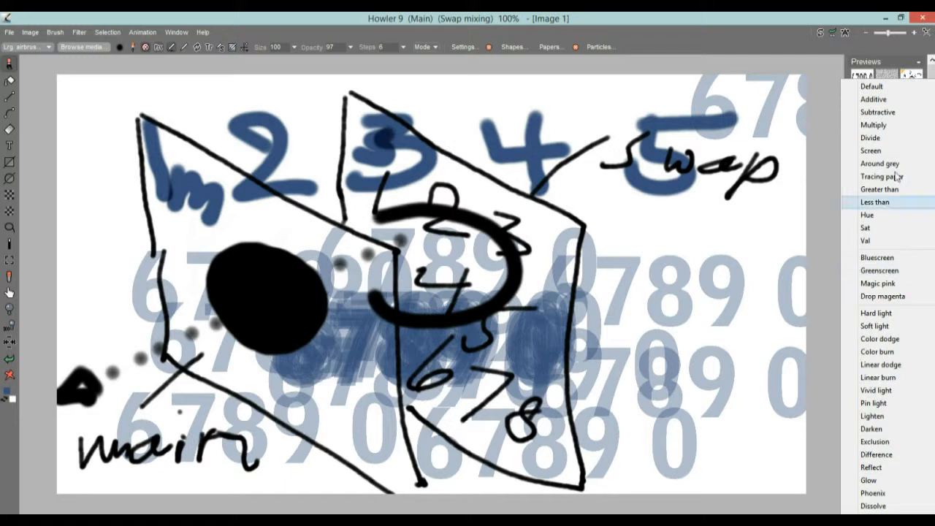
left_click(744, 15)
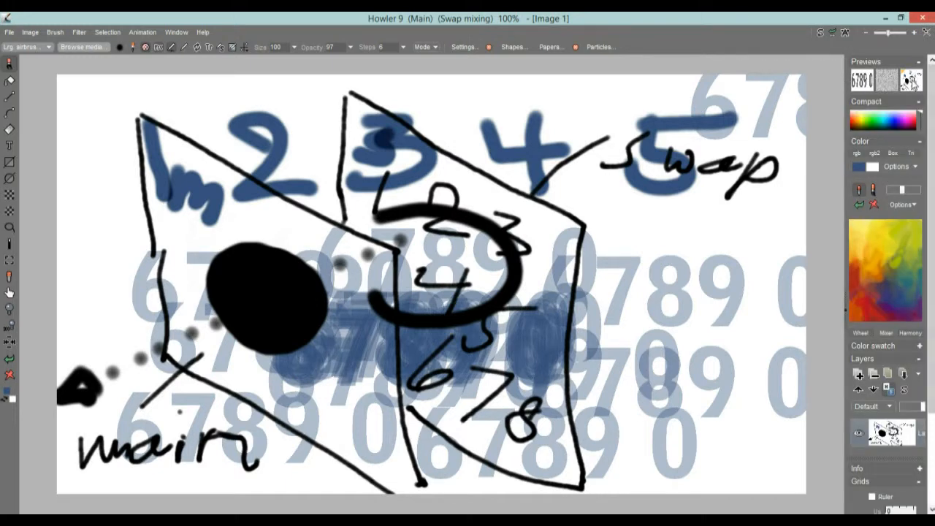
Step: Set the current layer's mode to Screen and toggle swap mixing to compare, leaving it off
left_click(912, 83)
mouse_move(851, 130)
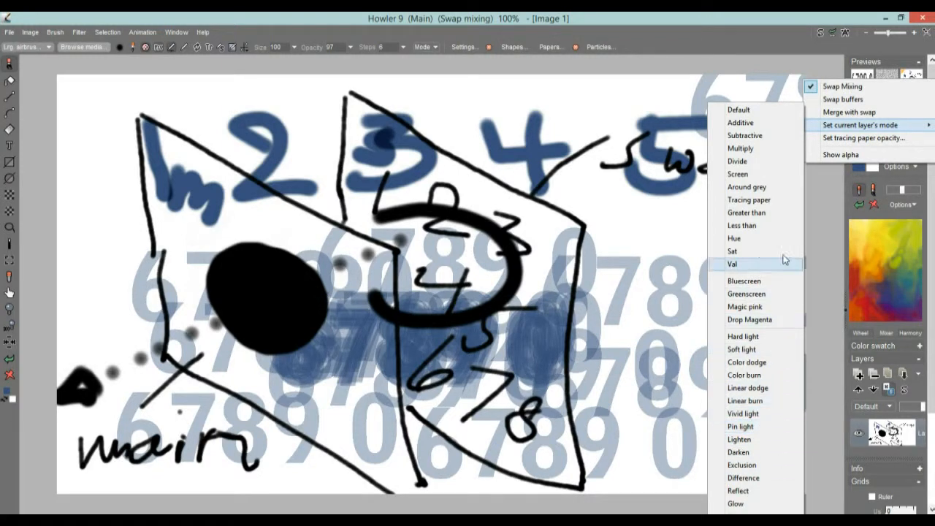
left_click(755, 174)
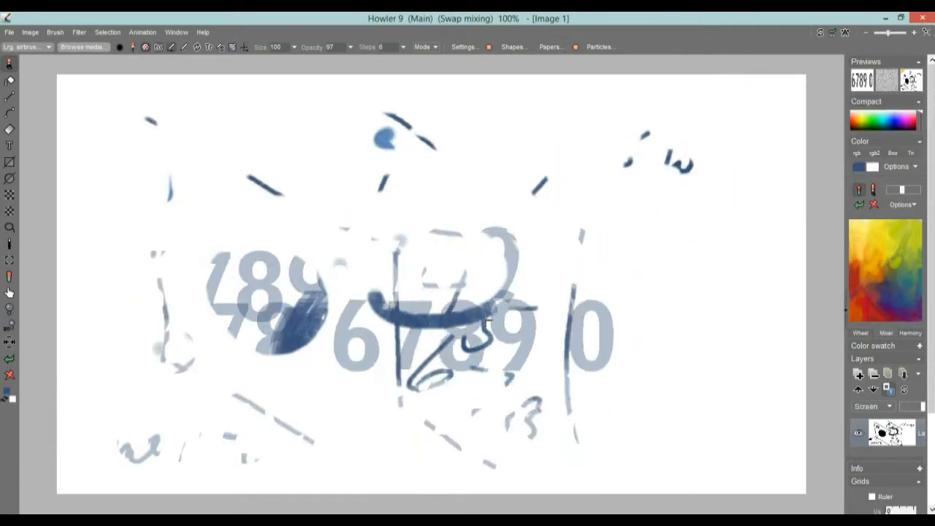
left_click(917, 84)
left_click(916, 84)
left_click(916, 83)
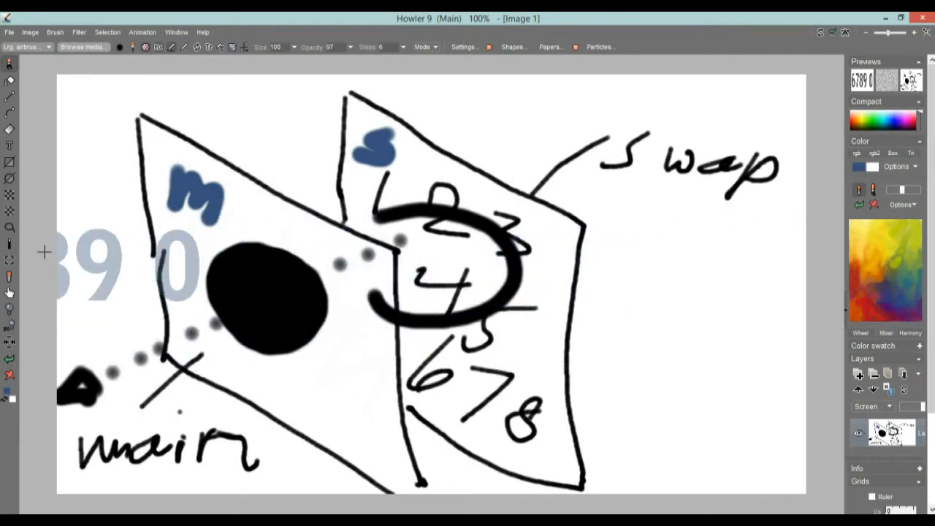
Step: Clear the main image and draw one large filled ellipse near the middle of the canvas
left_click(9, 375)
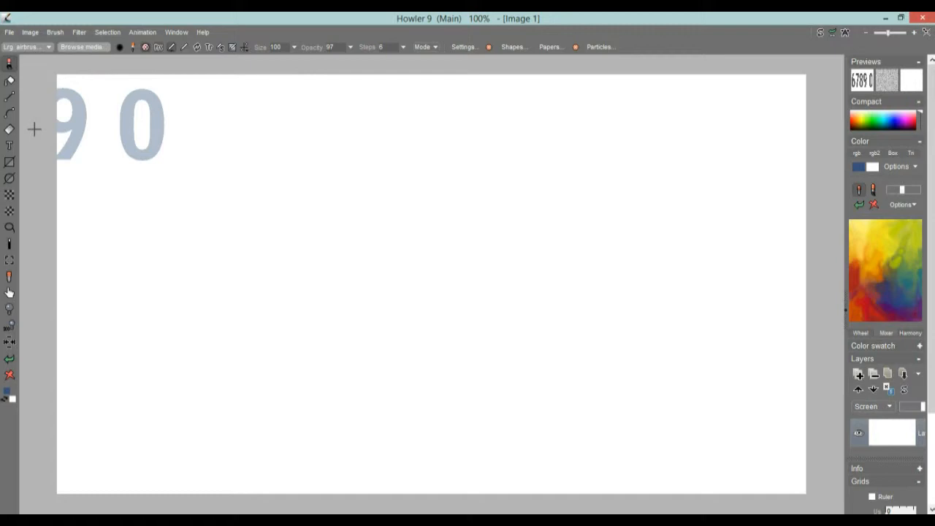
left_click(11, 176)
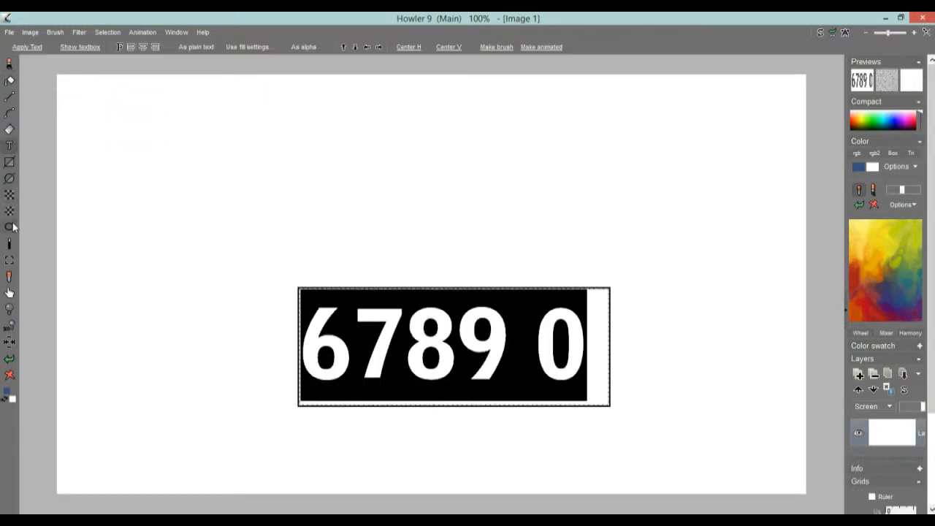
left_click(12, 182)
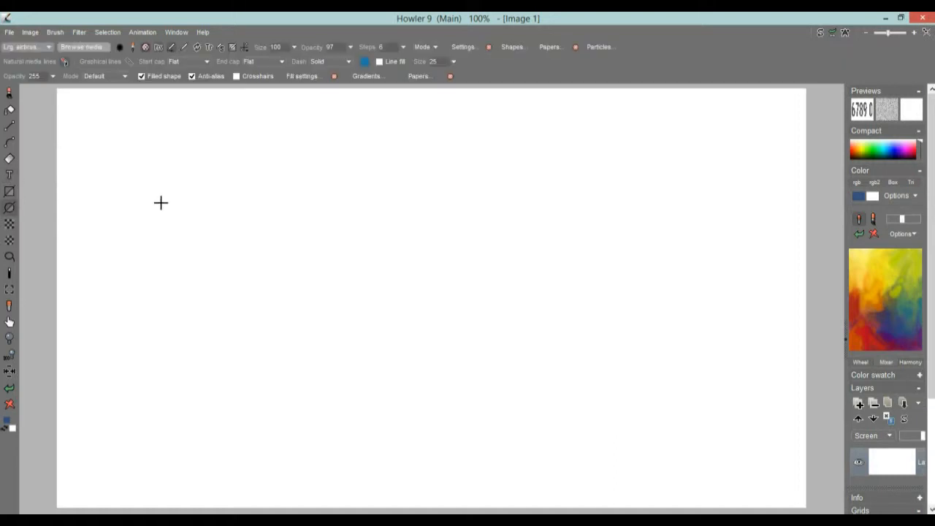
left_click_drag(415, 302, 558, 173)
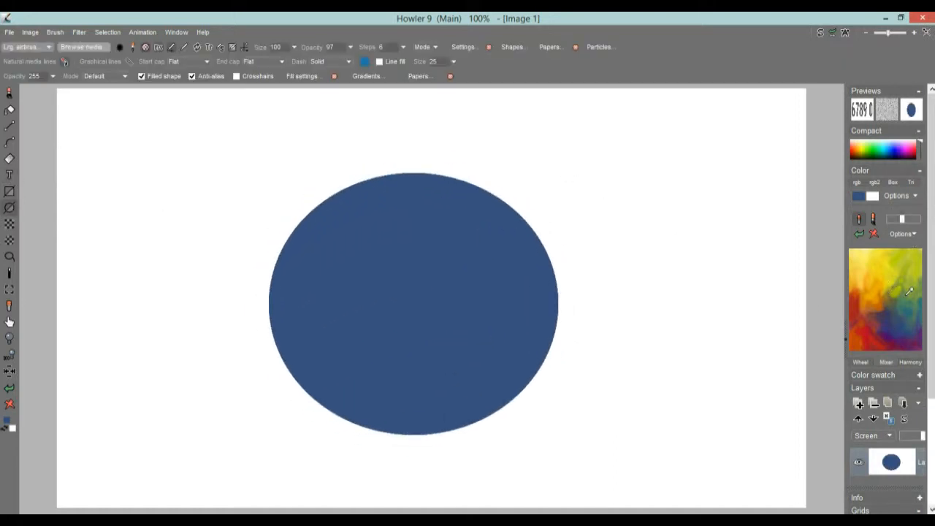
Step: Pick a bright blue and draw seven smaller filled ellipses around and partly over the large one
left_click(893, 148)
left_click(874, 152)
left_click(903, 150)
left_click_drag(258, 297, 354, 216)
left_click_drag(515, 208, 607, 124)
left_click_drag(540, 410, 624, 334)
left_click_drag(710, 288, 777, 226)
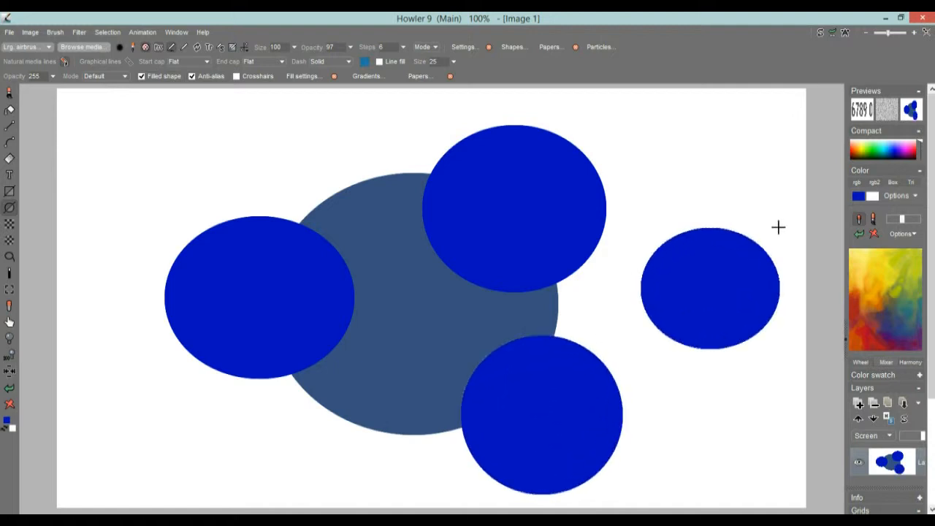
left_click_drag(687, 153, 713, 119)
left_click_drag(179, 161, 238, 110)
left_click_drag(156, 457, 224, 424)
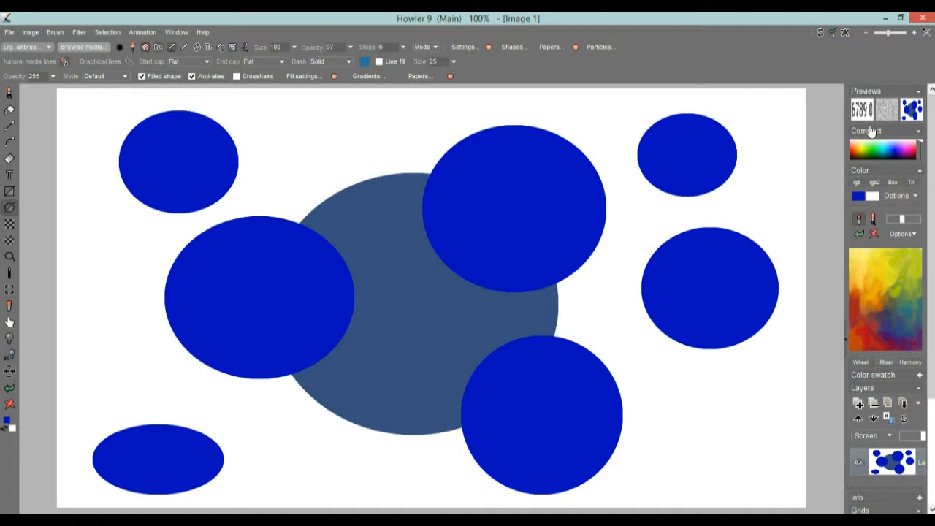
Step: Toggle swap mixing for the main image, leaving it on, and set the current layer's mode to Additive
left_click(912, 110)
left_click(914, 110)
left_click(913, 109)
right_click(914, 110)
left_click(912, 108)
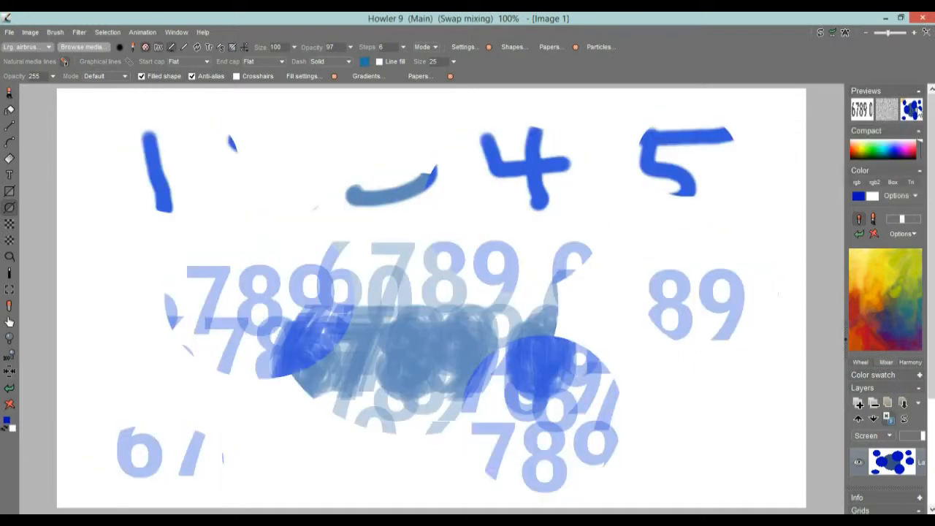
right_click(912, 110)
mouse_move(881, 155)
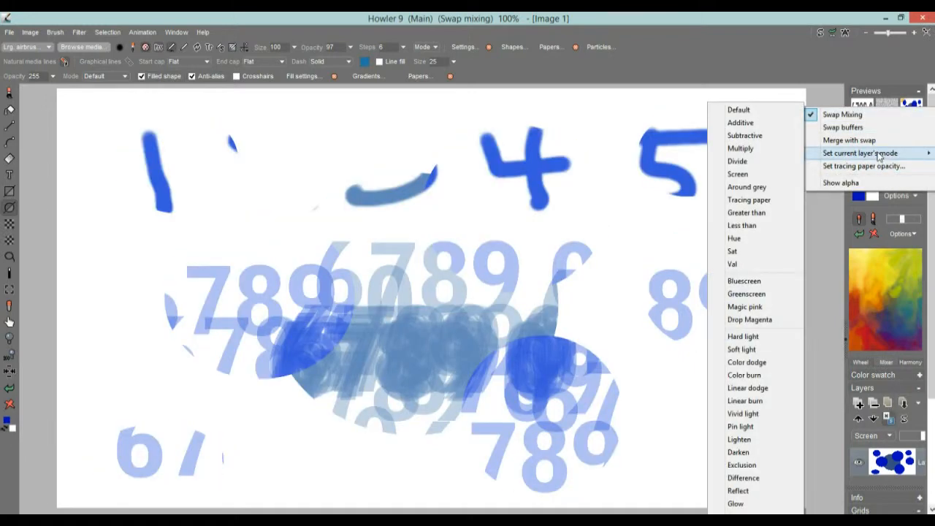
left_click(760, 124)
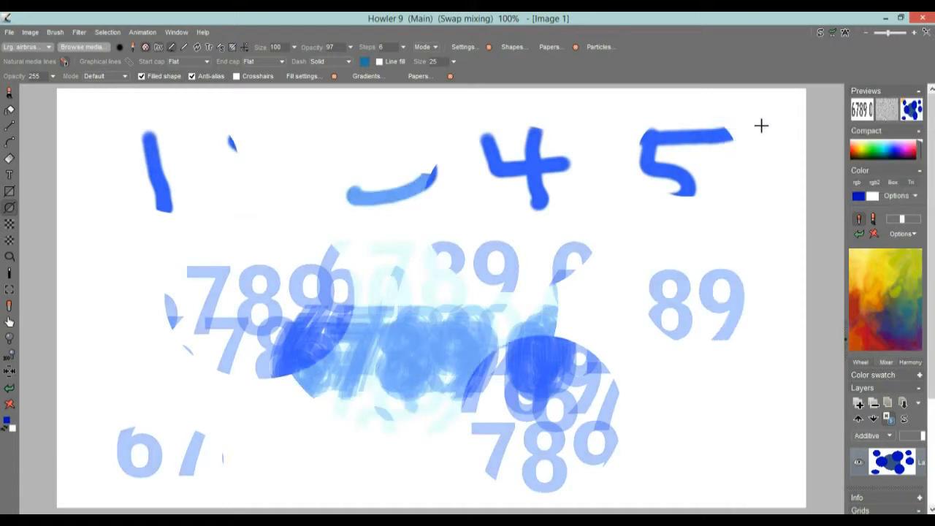
Step: Set the current layer's mode to Bluescreen and toggle swap mixing to compare, leaving it off
left_click(913, 119)
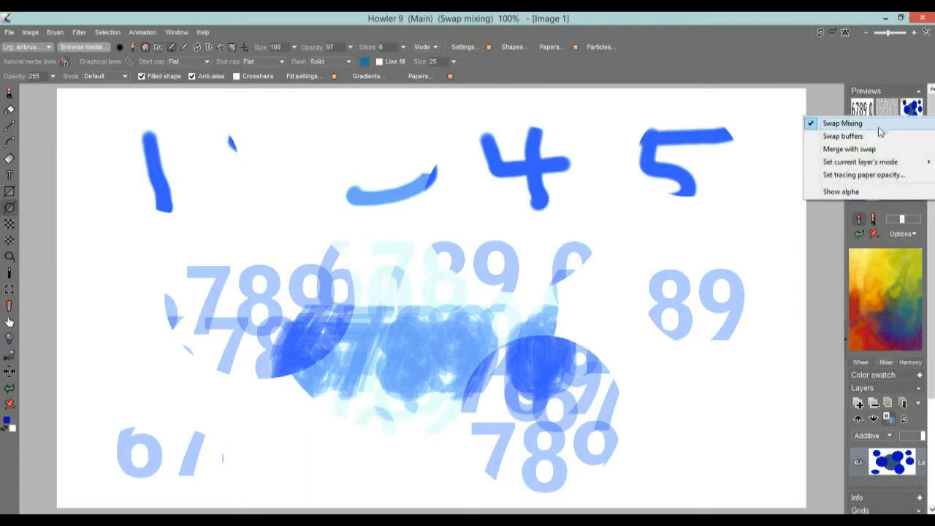
mouse_move(807, 167)
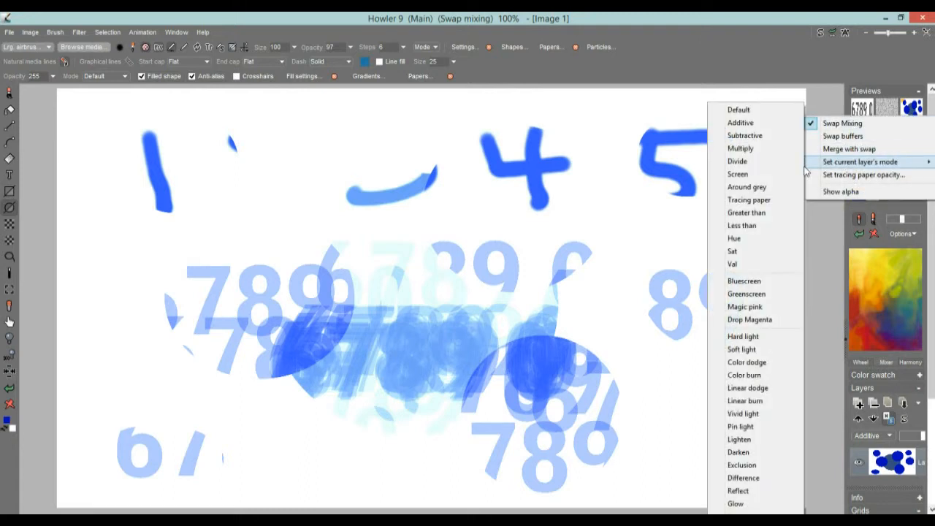
left_click(758, 283)
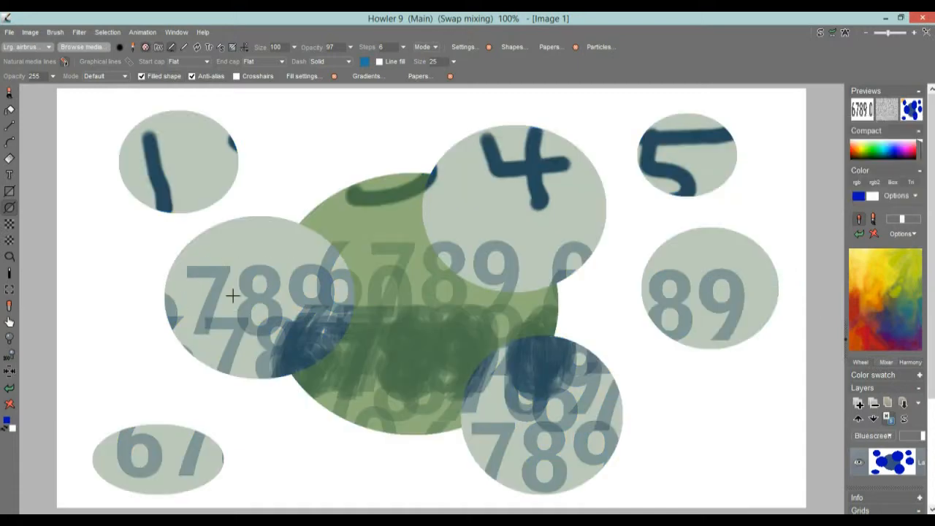
left_click(912, 110)
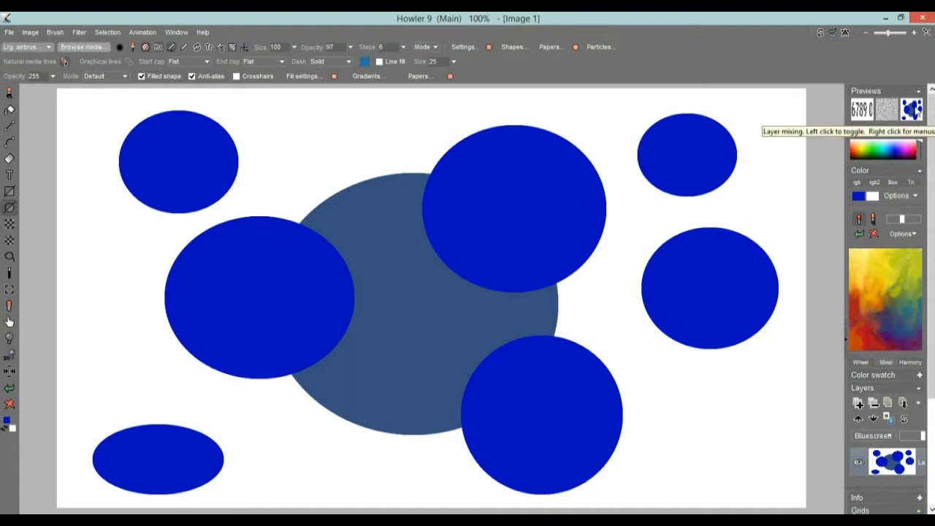
left_click(913, 109)
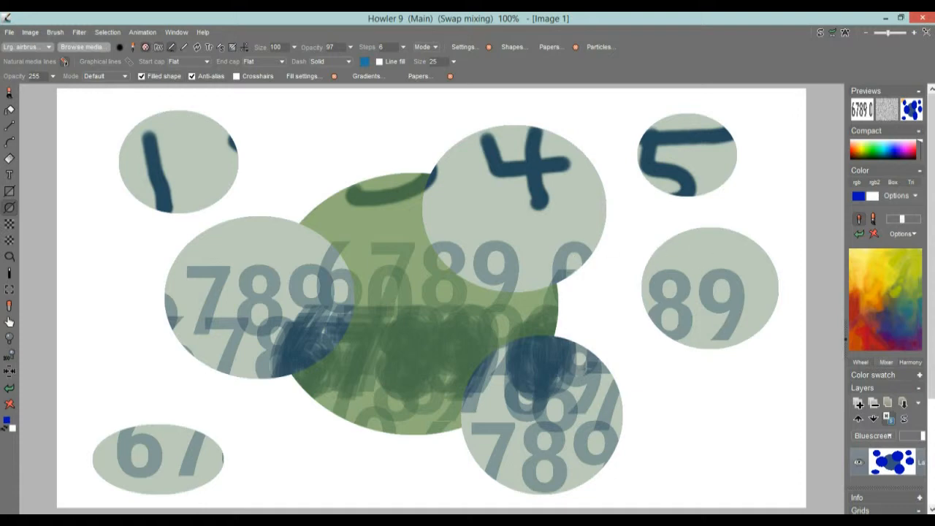
left_click(919, 117)
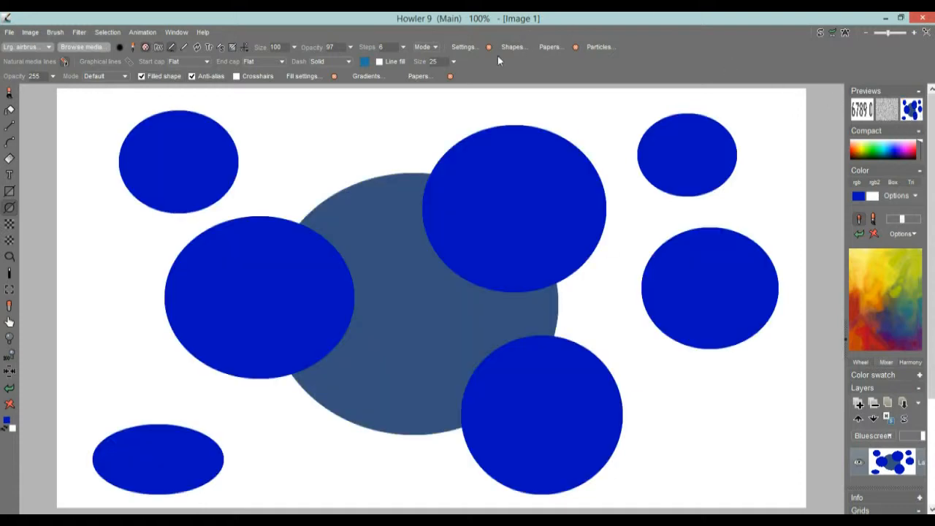
Step: Switch to the swap image and recolour its numbers red, setting hue to 152 and saturation to 197 and adjusting the value
left_click(820, 33)
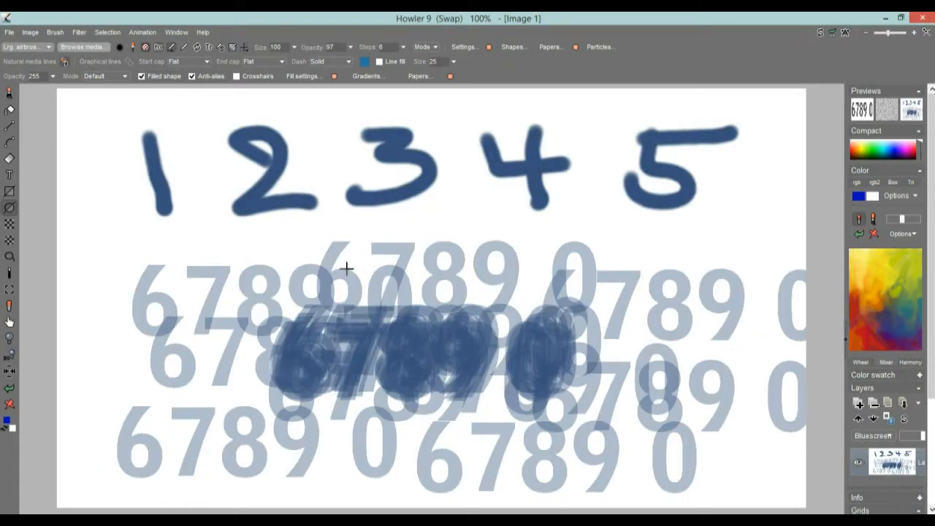
left_click(79, 32)
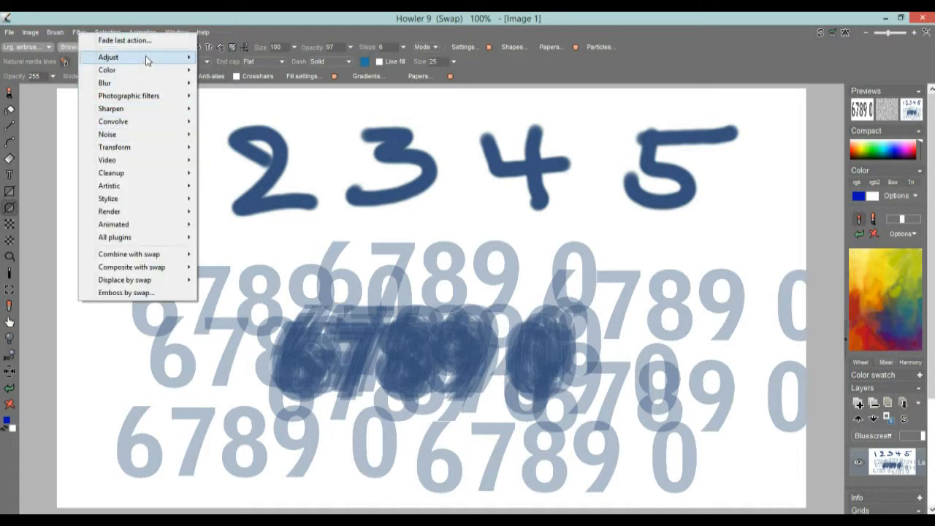
mouse_move(146, 56)
left_click(243, 108)
left_click_drag(488, 244, 487, 276)
left_click_drag(454, 243, 516, 247)
mouse_move(485, 275)
left_mouse_down()
mouse_move(475, 271)
mouse_move(484, 274)
left_mouse_up()
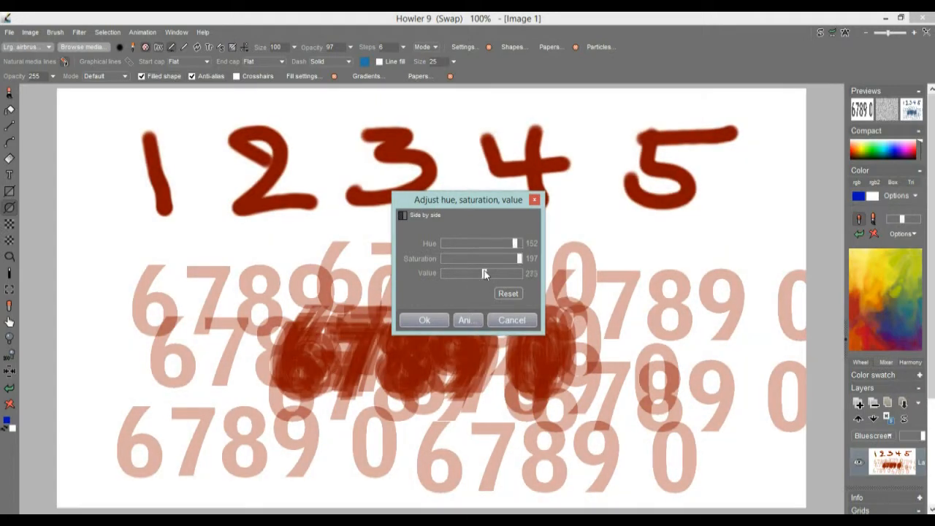
left_click(427, 320)
Step: Paint with the 6789 0 brush in blue over the 1 and 2, and in white around the 4 and 5 of the swap image
left_click(876, 264)
left_click(10, 108)
mouse_move(183, 219)
left_mouse_down()
mouse_move(189, 225)
mouse_move(219, 204)
mouse_move(293, 238)
left_mouse_up()
left_click_drag(559, 197, 532, 264)
left_click(867, 294)
left_click_drag(640, 247, 620, 211)
left_click(879, 249)
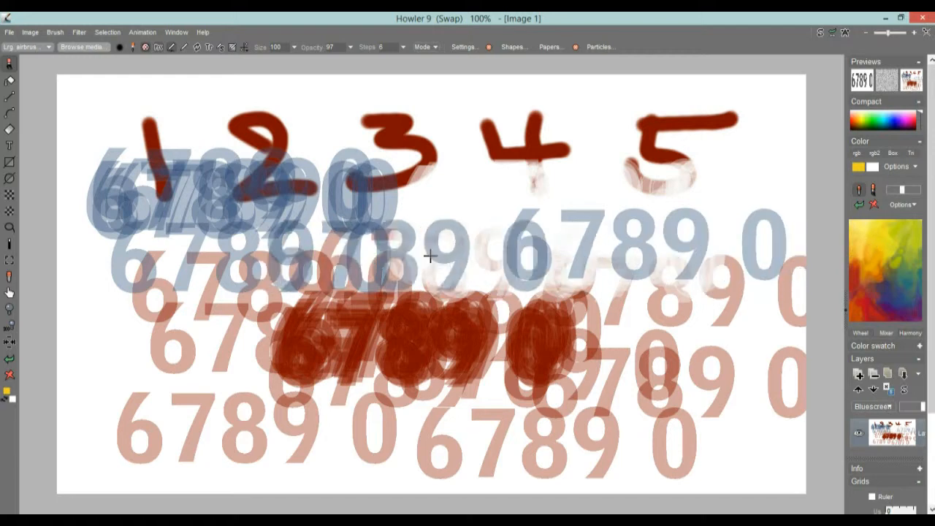
Step: Paint orange number strokes over the 4 and 5 and near the lower numbers, plus yellow-green strokes across the middle
right_click(889, 238)
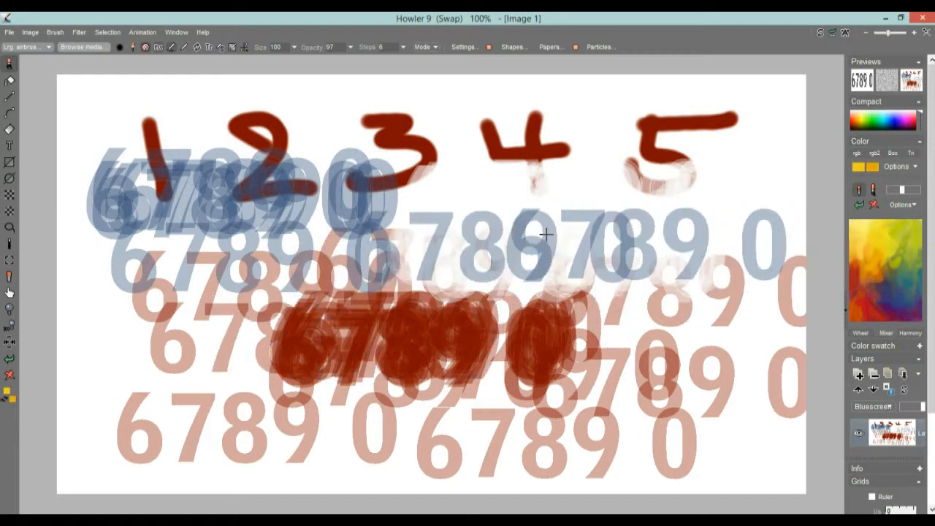
left_click_drag(534, 223, 568, 207)
left_click_drag(620, 401, 635, 420)
right_click(905, 233)
left_click_drag(261, 371, 236, 396)
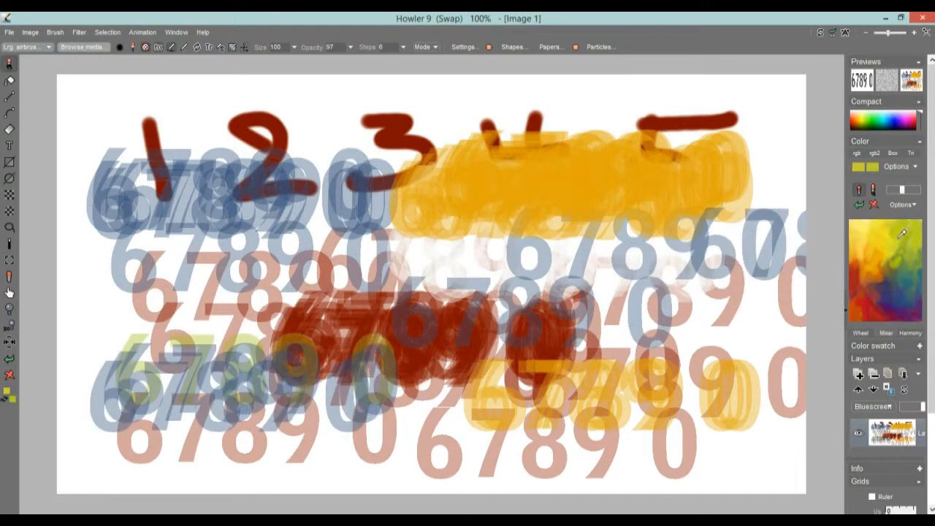
left_click_drag(219, 266, 512, 300)
Step: Choose purple as the secondary colour and paint number strokes over the lower-right numbers of the swap image
right_click(914, 299)
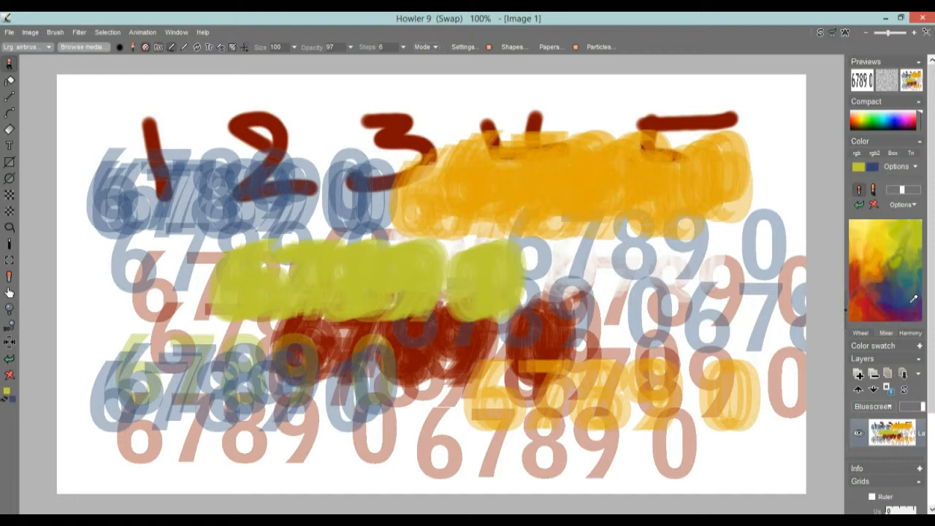
right_click(912, 313)
left_click_drag(615, 387, 669, 320)
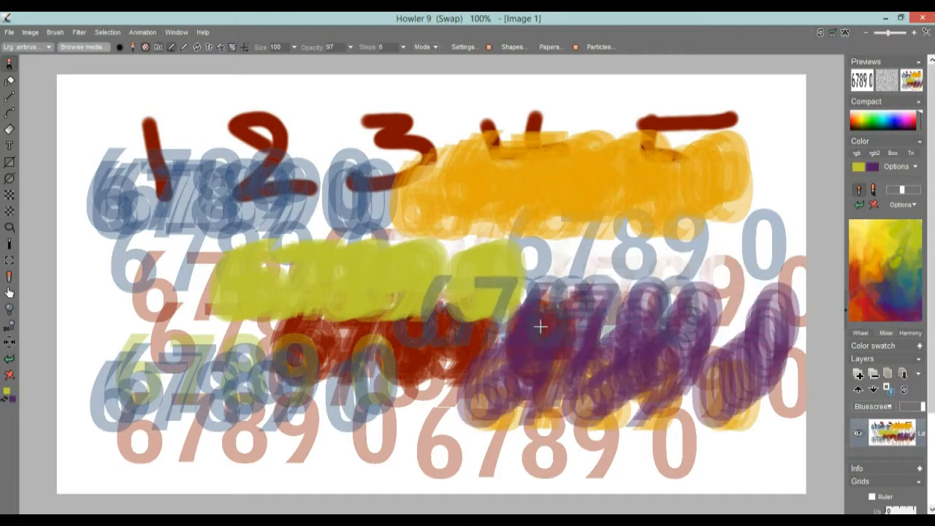
Step: Return to the main image with the blue ellipses and turn on swap mixing
left_click(820, 34)
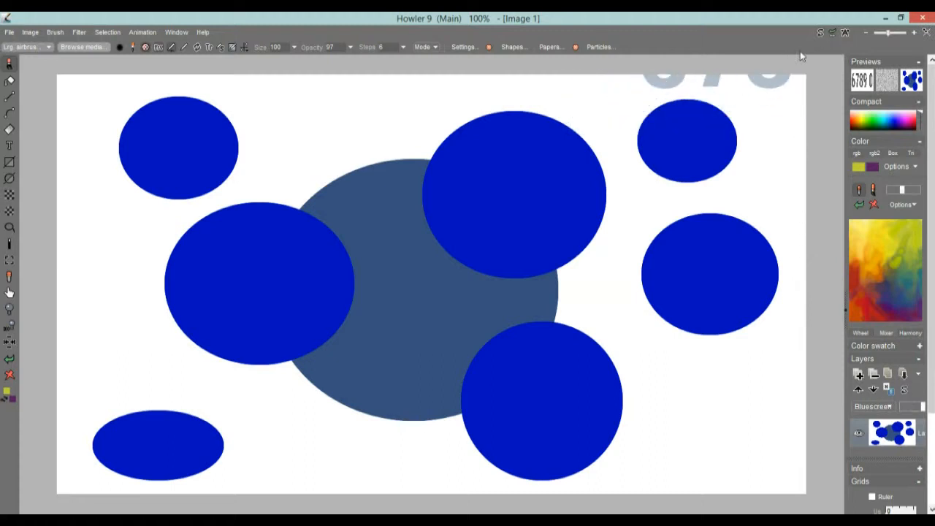
left_click(159, 47)
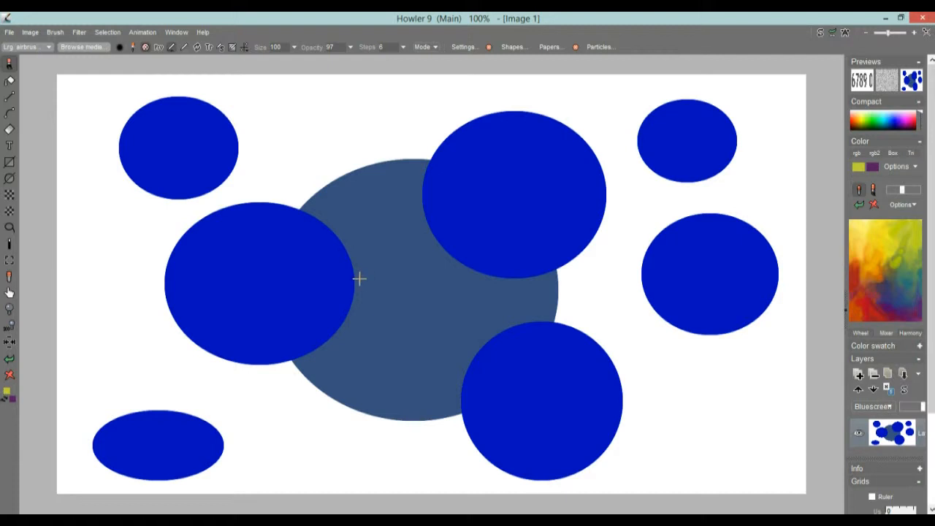
left_click(911, 80)
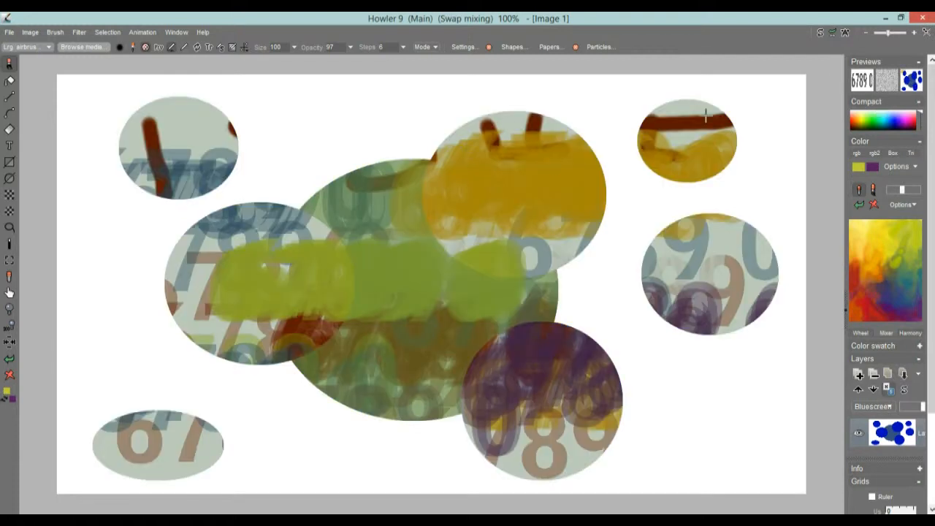
Step: Toggle swap mixing off and on repeatedly to compare the plain and blended images, leaving it on
right_click(915, 81)
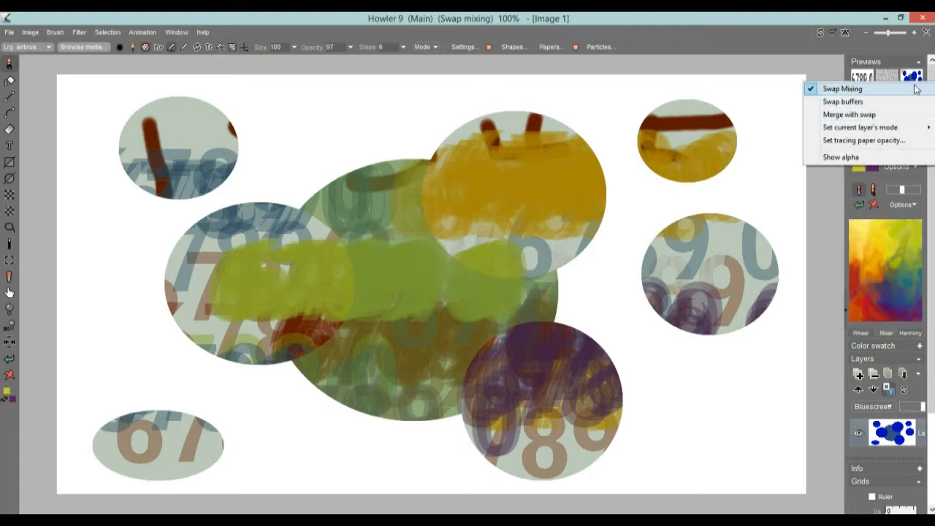
left_click(903, 89)
left_click(911, 82)
left_click(911, 82)
left_click(909, 83)
right_click(910, 82)
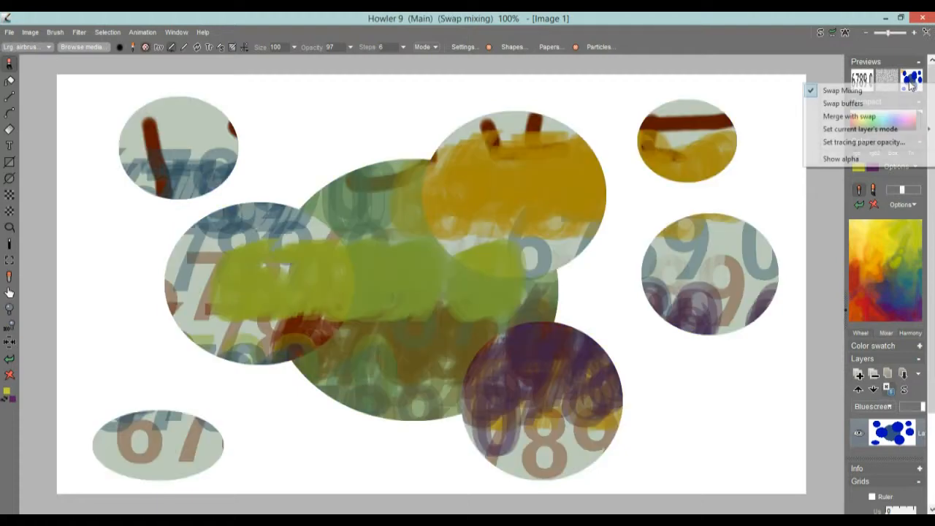
left_click(842, 91)
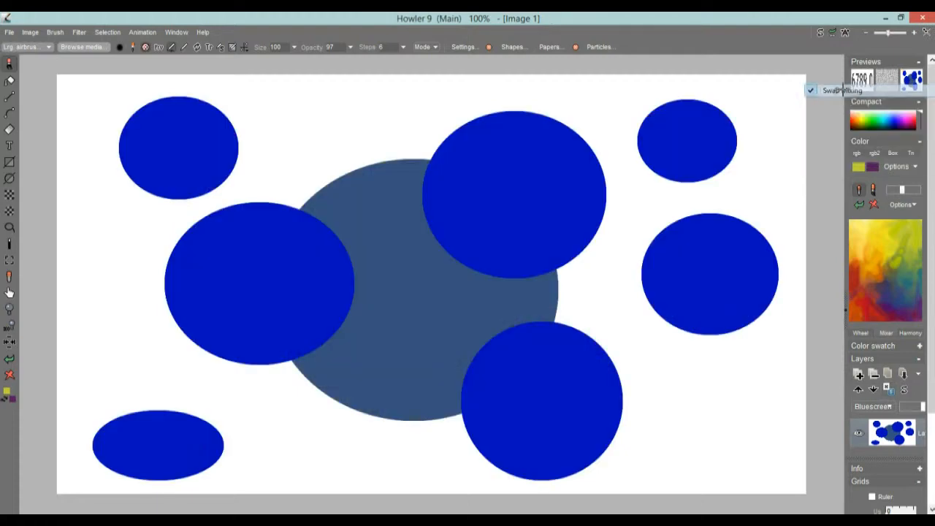
right_click(914, 83)
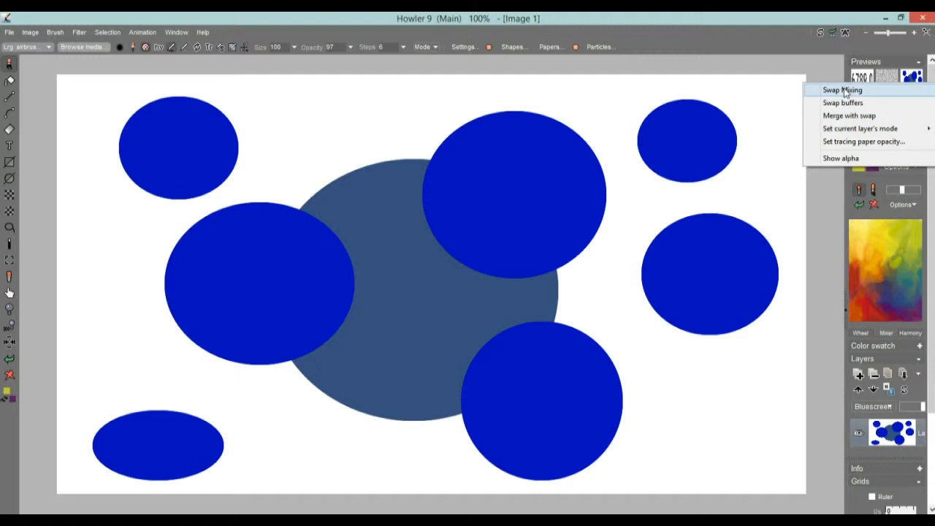
left_click(843, 90)
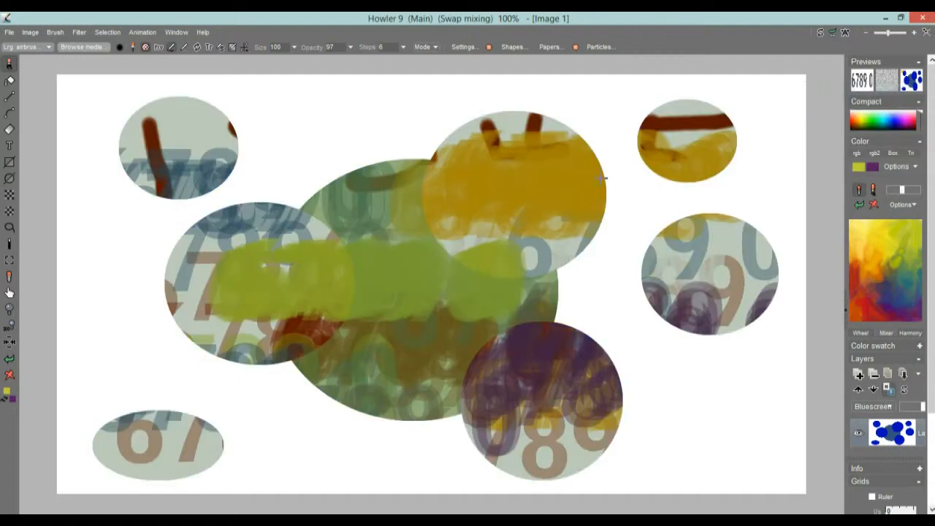
Step: Reapply Bluescreen to the current layer, and switch its mode to Greenscreen to compare the blending
right_click(912, 82)
mouse_move(881, 134)
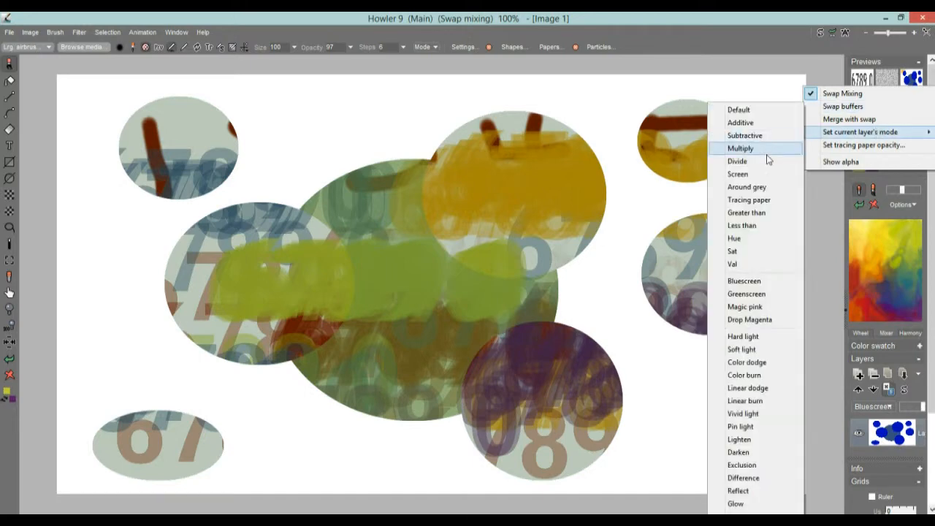
left_click(746, 283)
right_click(912, 98)
mouse_move(880, 133)
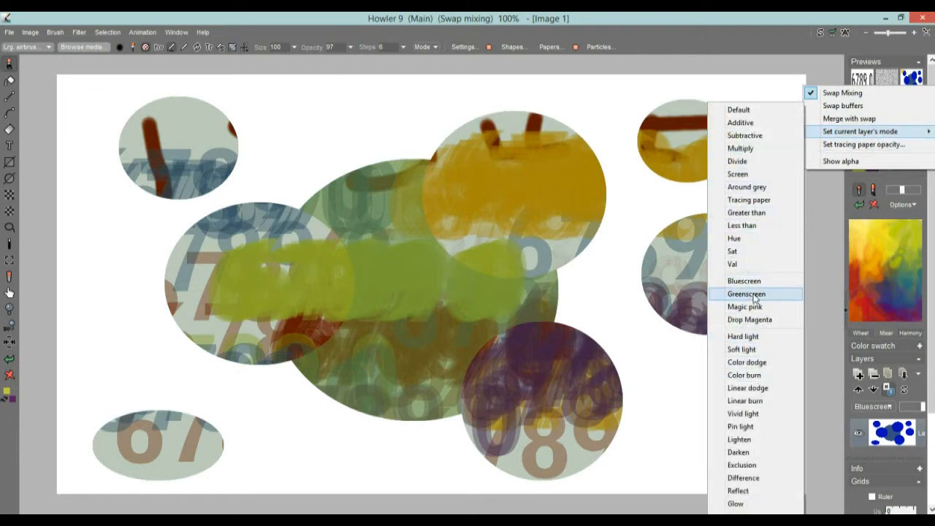
left_click(755, 296)
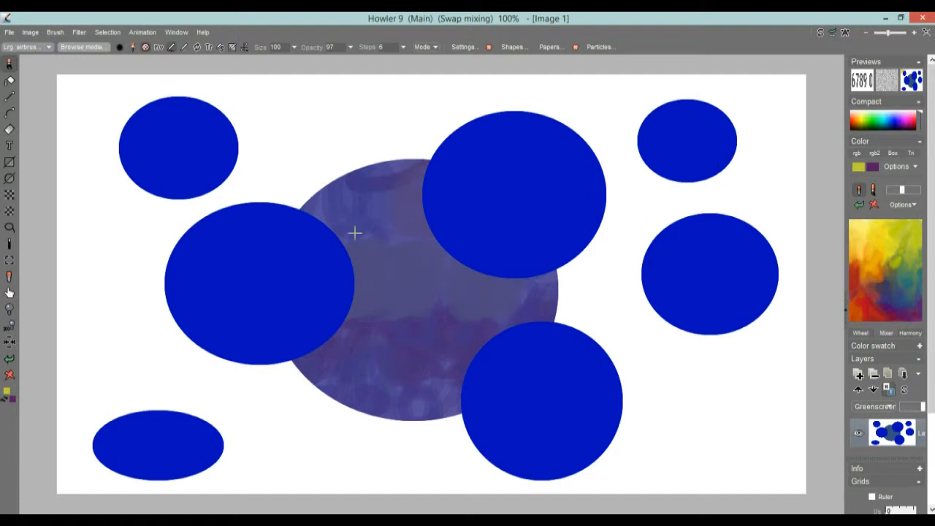
Step: Set the current layer's mode to Tracing paper while swap mixing stays on
right_click(919, 80)
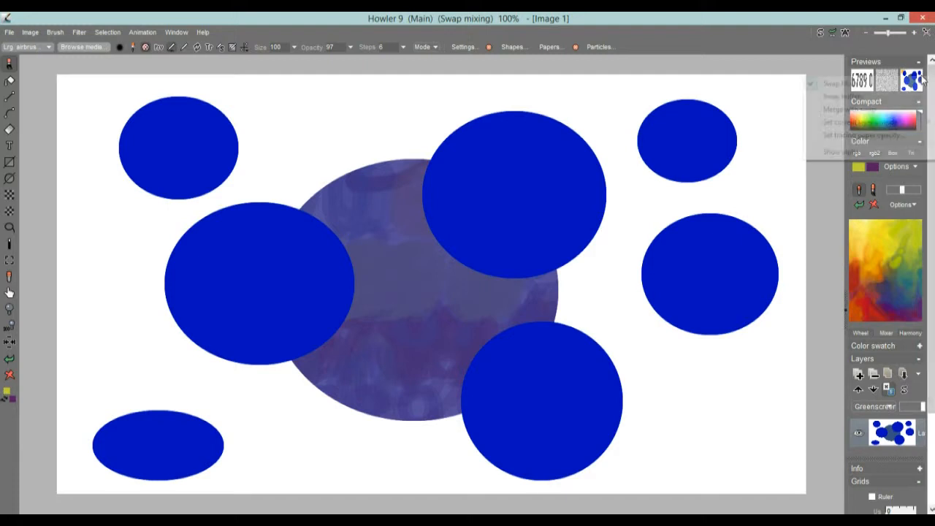
mouse_move(914, 125)
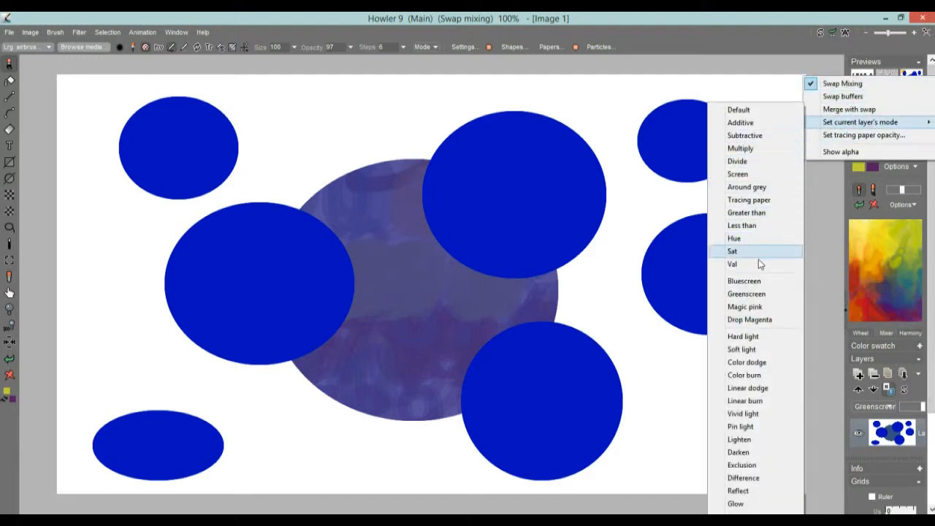
left_click(748, 199)
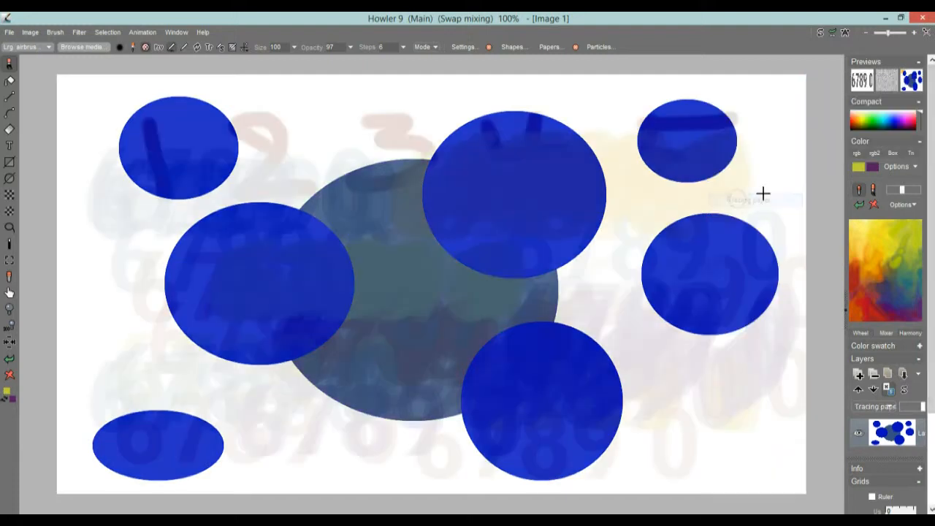
Step: Set the current layer's mode to Darken and bring up the swap mixing options and layer modes again
right_click(920, 85)
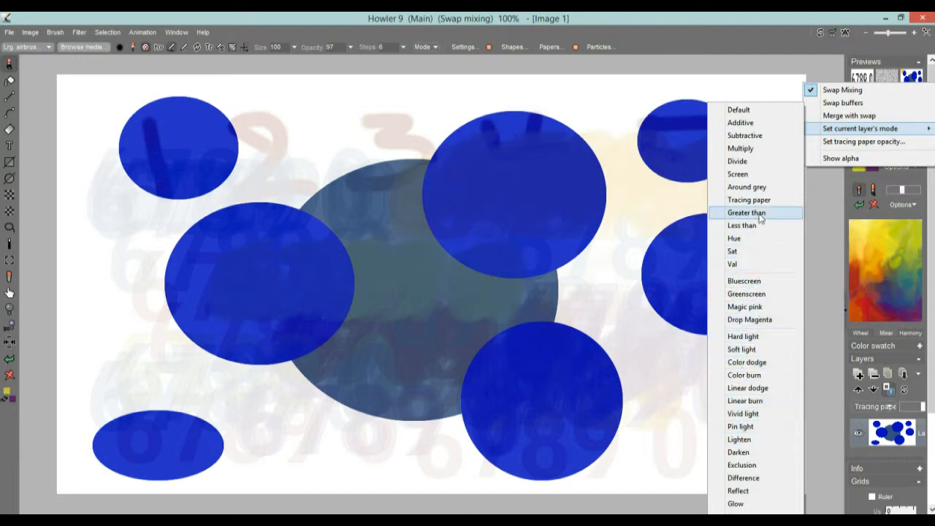
left_click(739, 452)
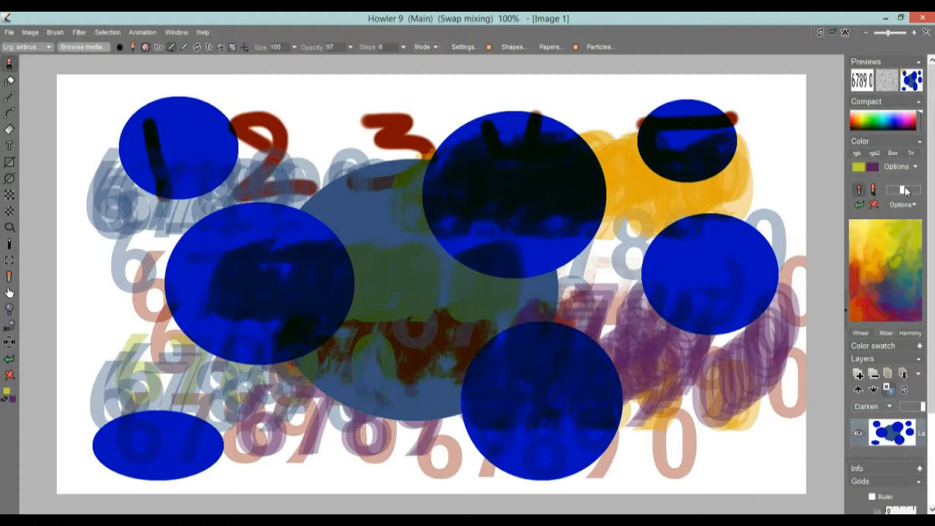
left_click(914, 80)
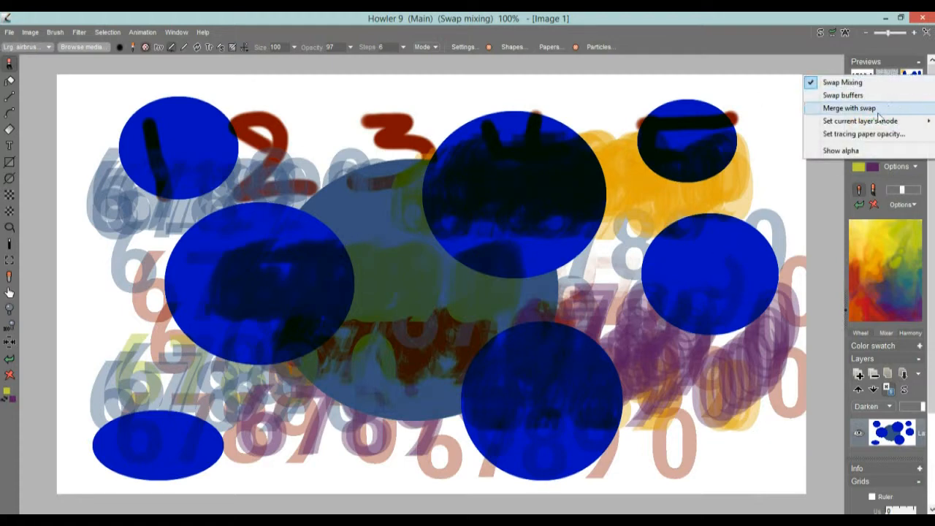
mouse_move(861, 120)
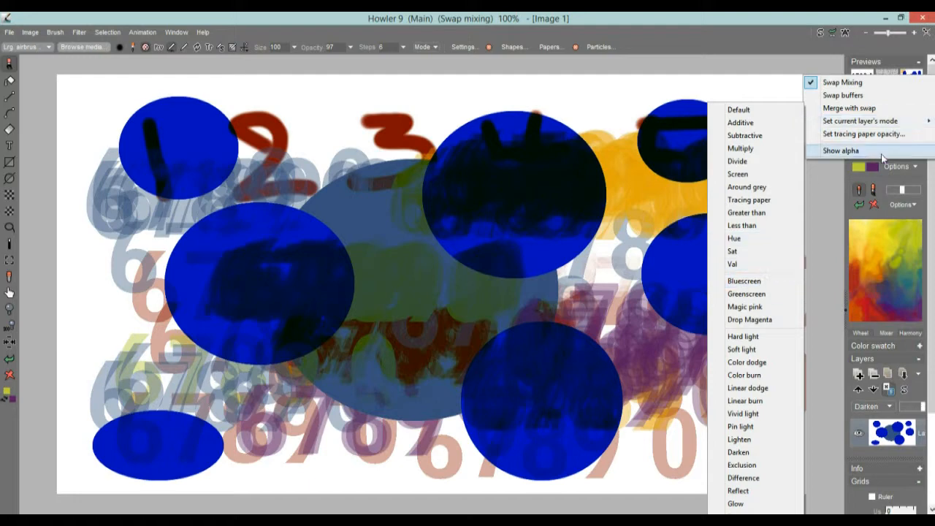
Step: Set the tracing paper opacity to 85 and switch the current layer's mode to Tracing paper
left_click(866, 138)
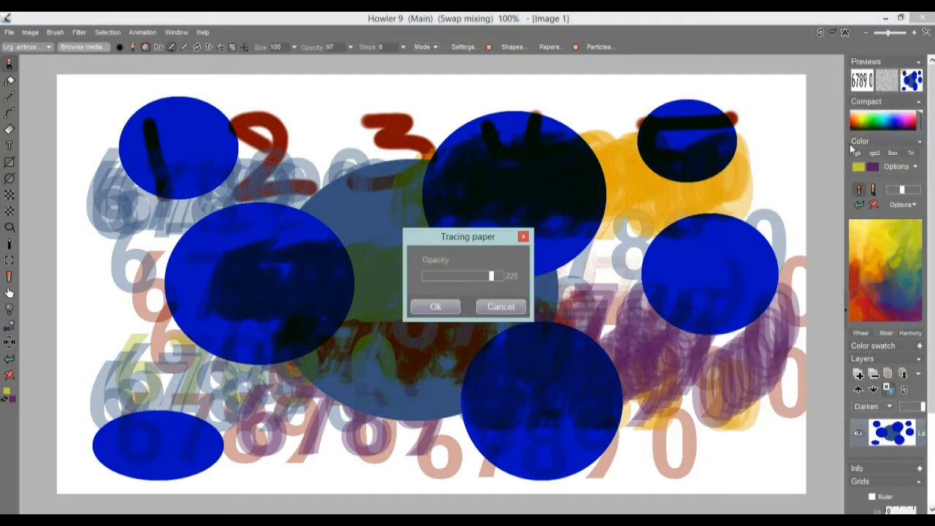
left_click_drag(484, 276, 432, 285)
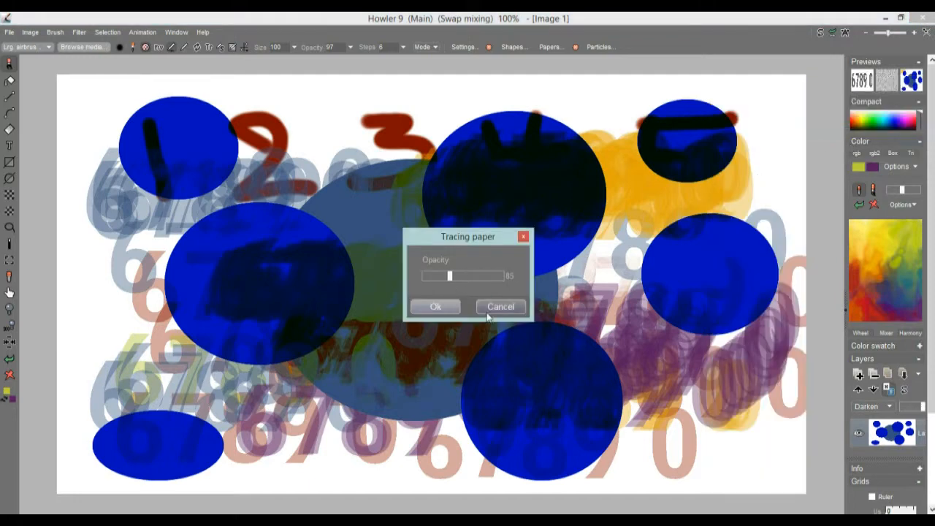
left_click(435, 306)
left_click(912, 80)
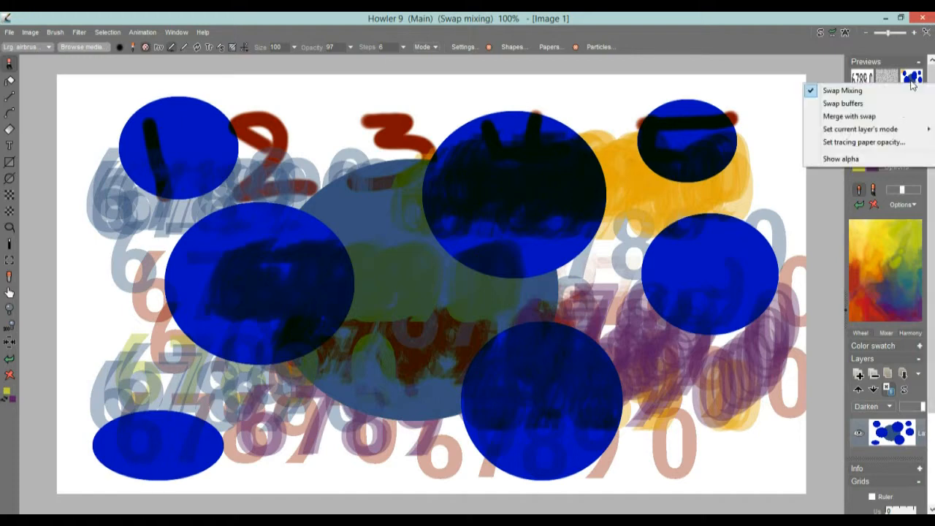
mouse_move(892, 133)
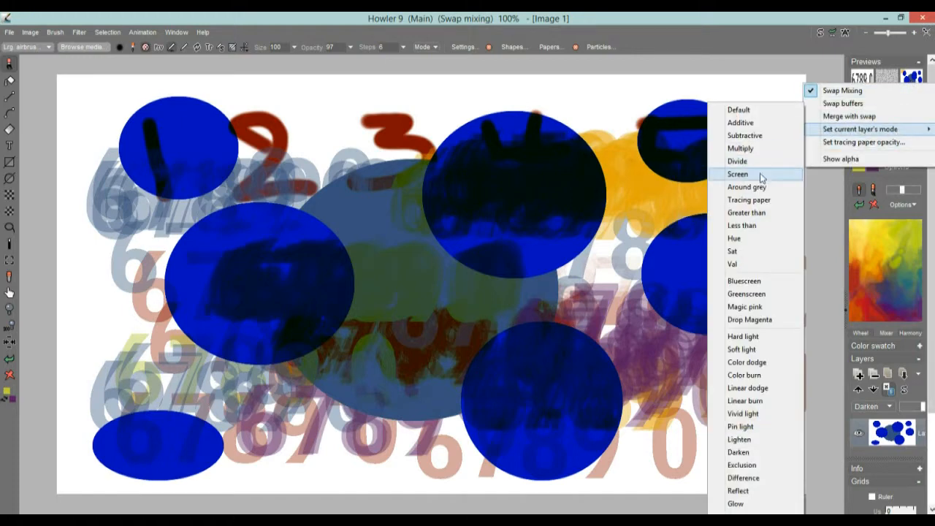
left_click(752, 200)
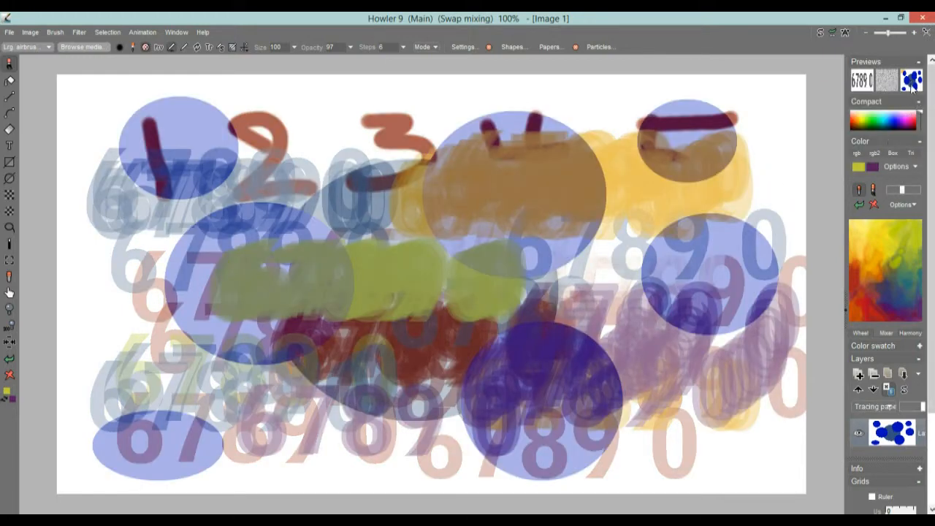
Step: Raise the tracing paper opacity until the main image almost hides the swap image, and compare with swap mixing off and on
left_click(912, 84)
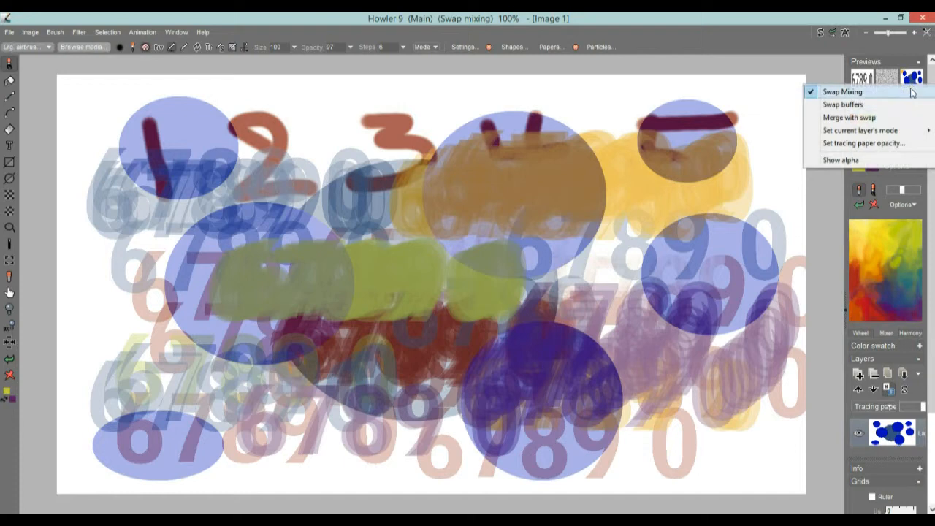
left_click(864, 143)
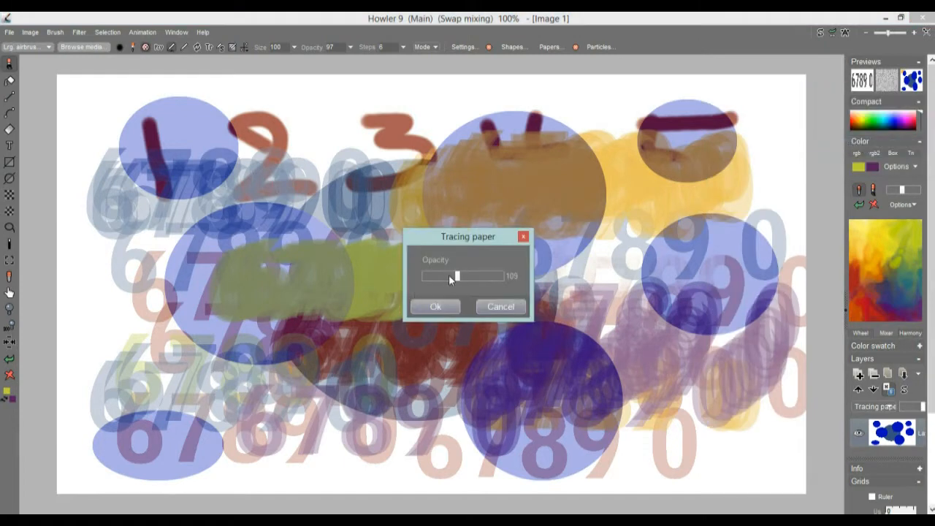
left_click(436, 307)
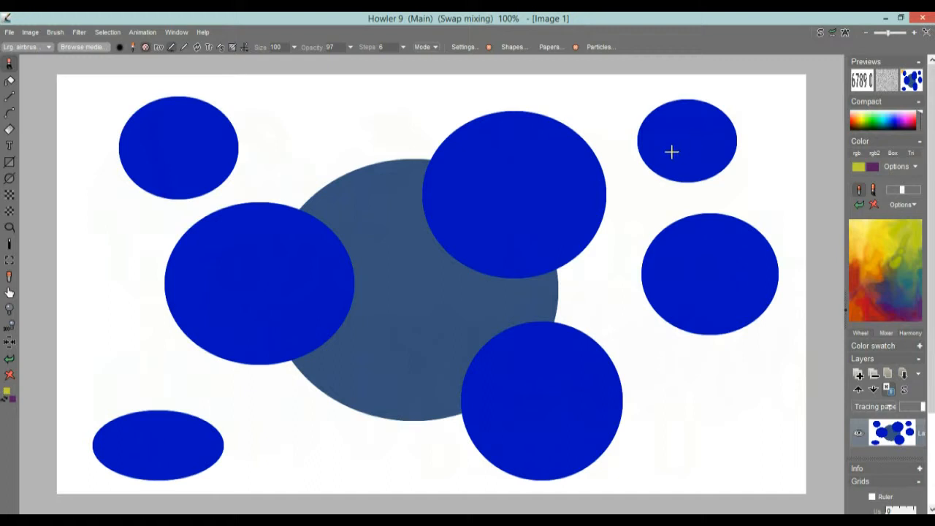
left_click(913, 80)
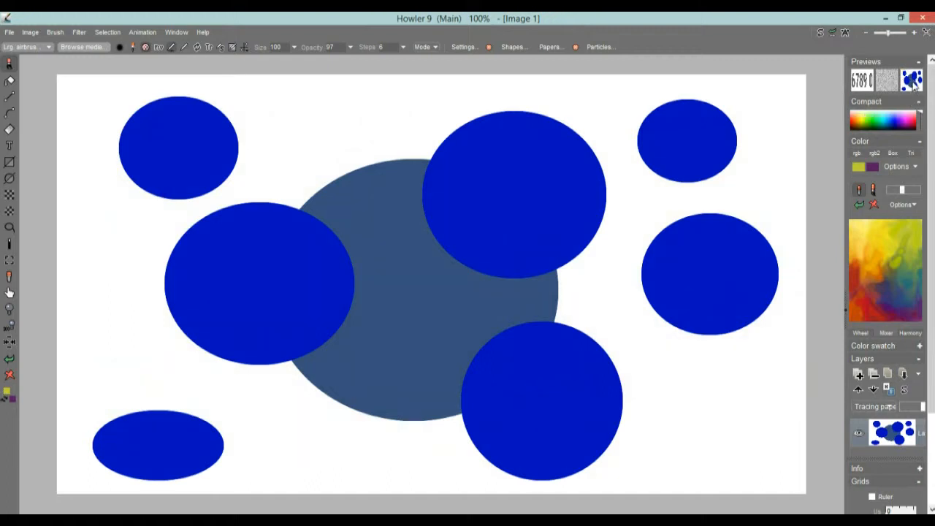
left_click(913, 82)
Step: Set the current layer's mode to Bluescreen while swap mixing stays on
right_click(914, 83)
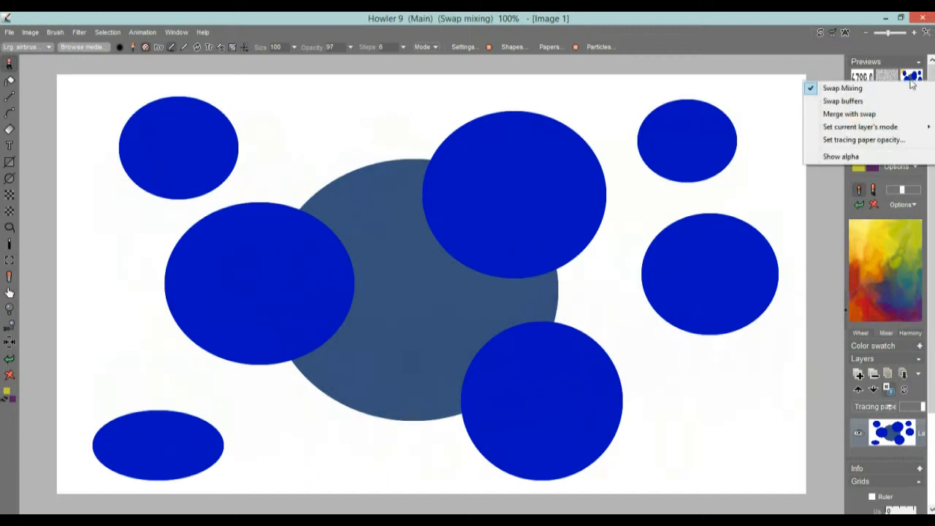
mouse_move(893, 129)
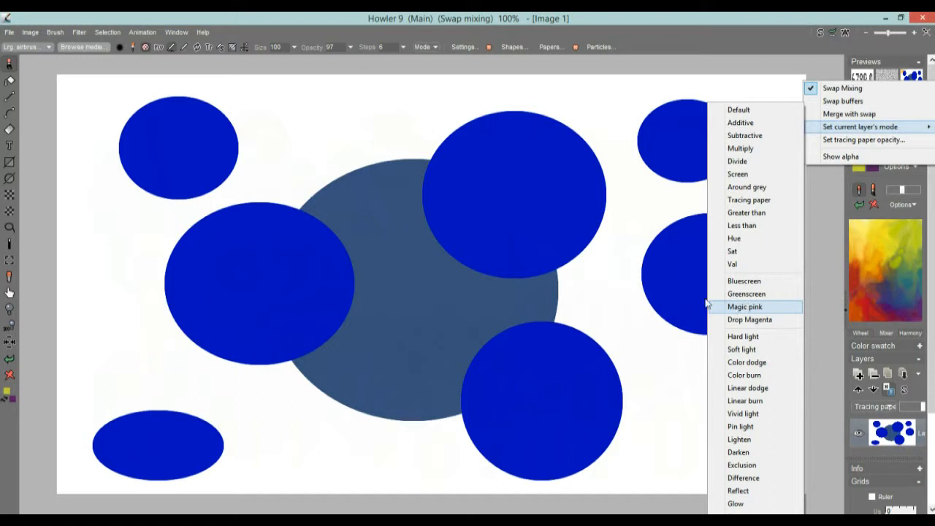
left_click(755, 282)
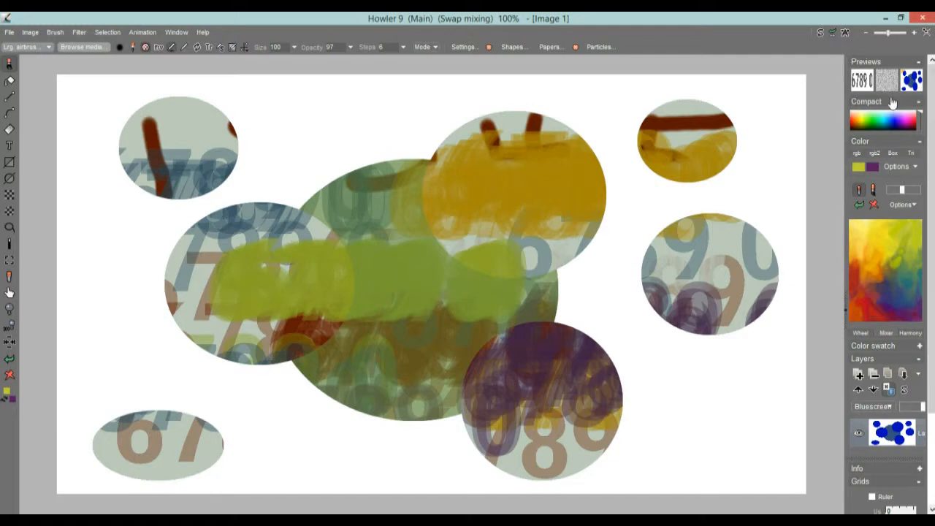
Step: Toggle swap mixing off and on repeatedly to compare the plain circles with the Bluescreen blend, leaving it on
left_click(912, 83)
left_click(912, 83)
left_click(912, 82)
left_click(917, 86)
left_click(913, 83)
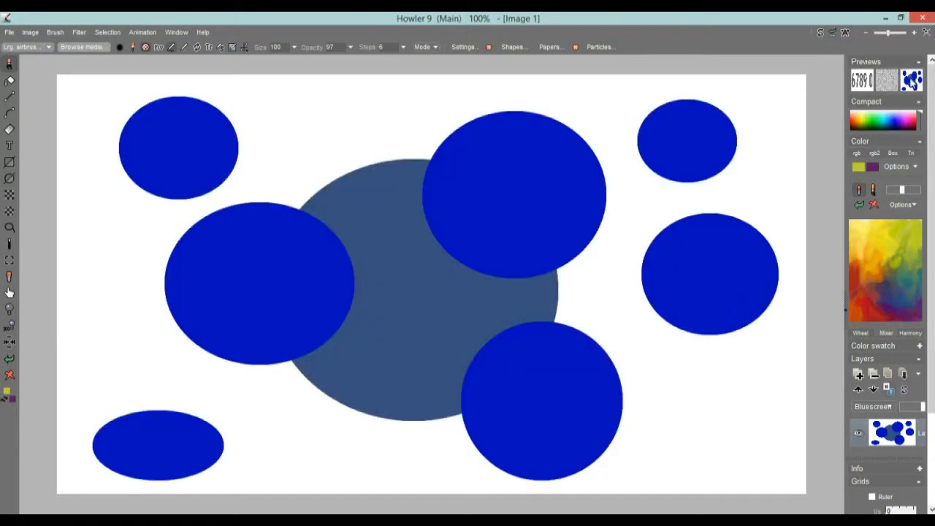
left_click(913, 83)
left_click(914, 85)
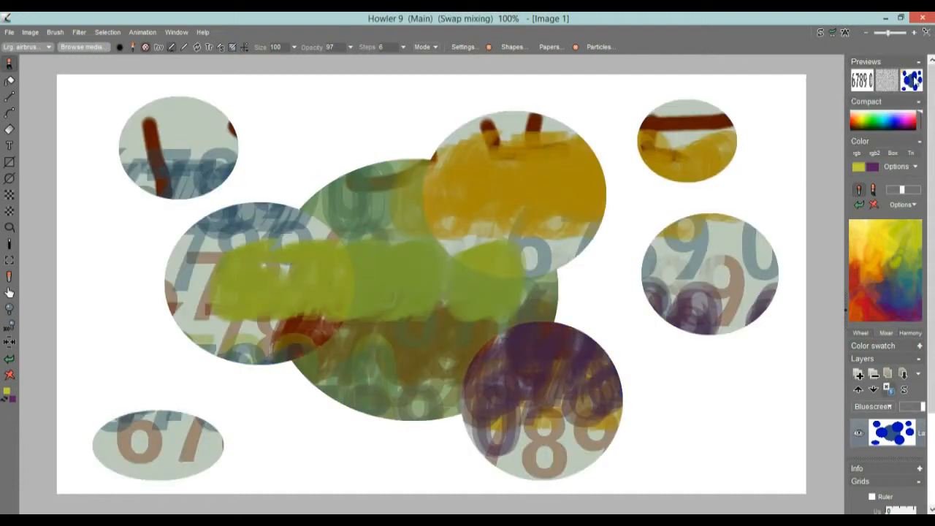
Step: Merge the main image with the swap image, compare the merged result with swap mixing, and undo the merge
right_click(914, 82)
mouse_move(860, 125)
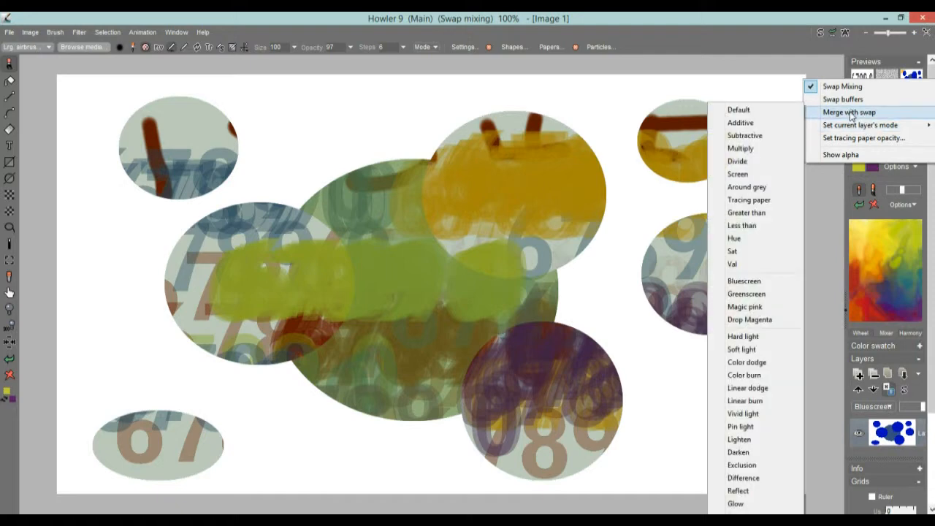
left_click(852, 113)
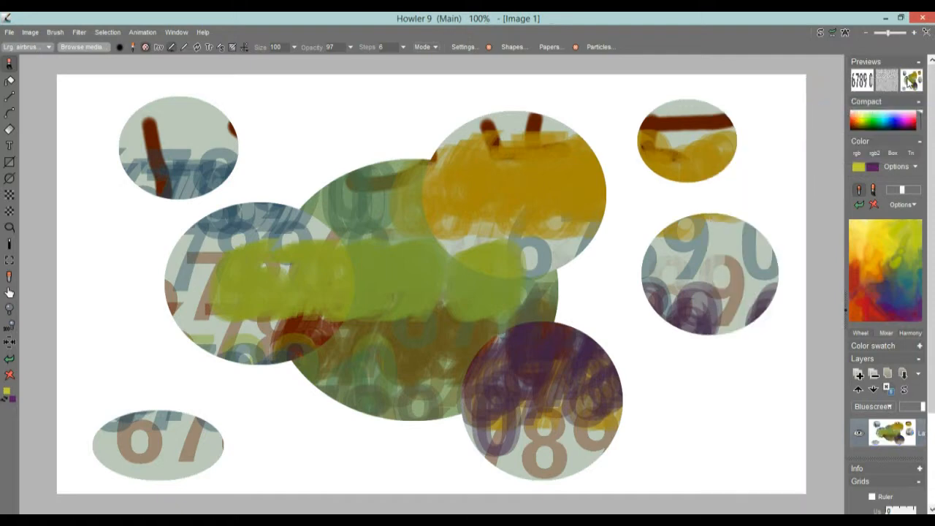
left_click(909, 82)
left_click(910, 84)
left_click(10, 359)
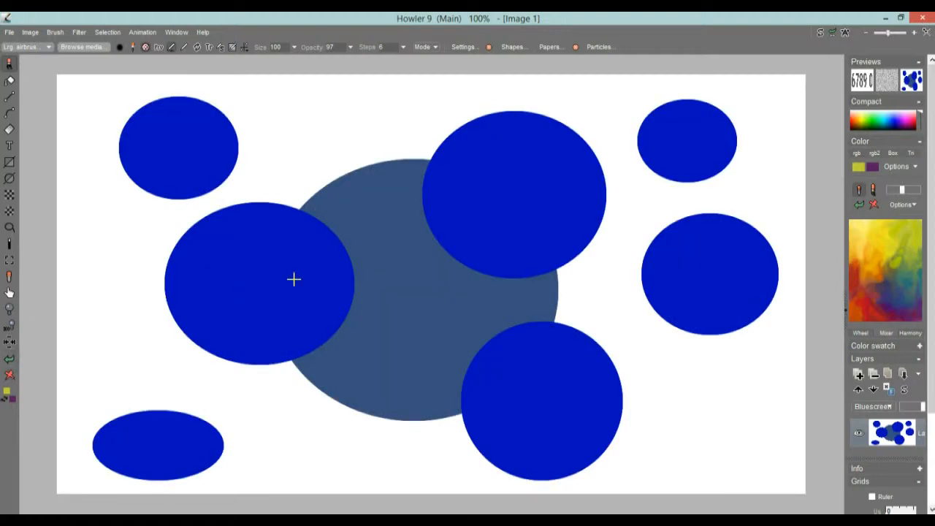
Step: Clear the main image, pick light yellow from the mixer as the secondary color, and clear the image to that yellow
left_click(10, 375)
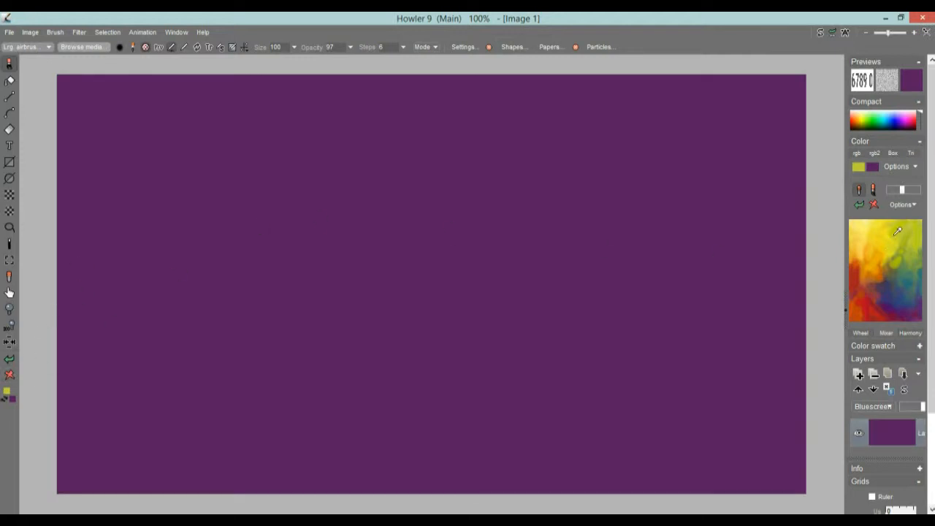
left_click(863, 221)
left_click(10, 375)
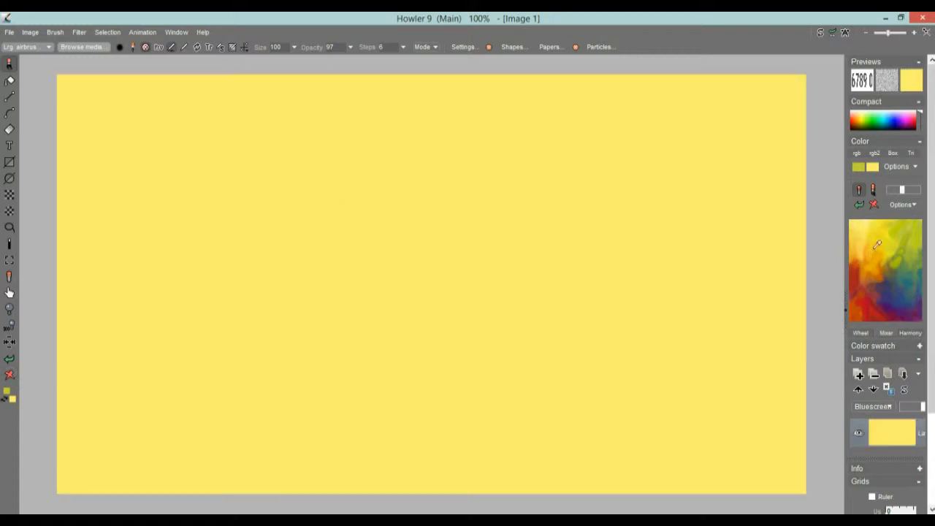
Step: Try a dark blue stroke with the 6789 0 brush on the yellow image, and undo it
left_click(863, 293)
right_click(902, 315)
left_click(896, 298)
right_click(899, 119)
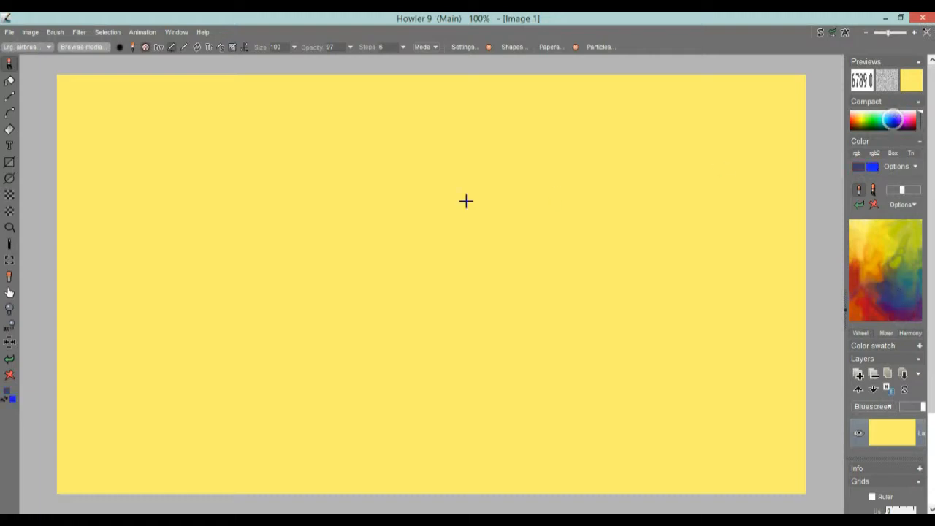
left_click(227, 241)
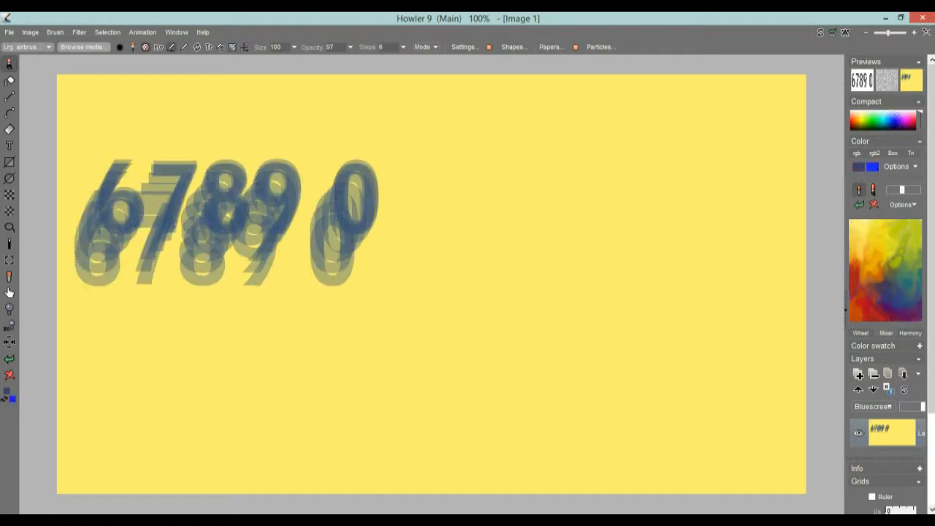
left_click(13, 363)
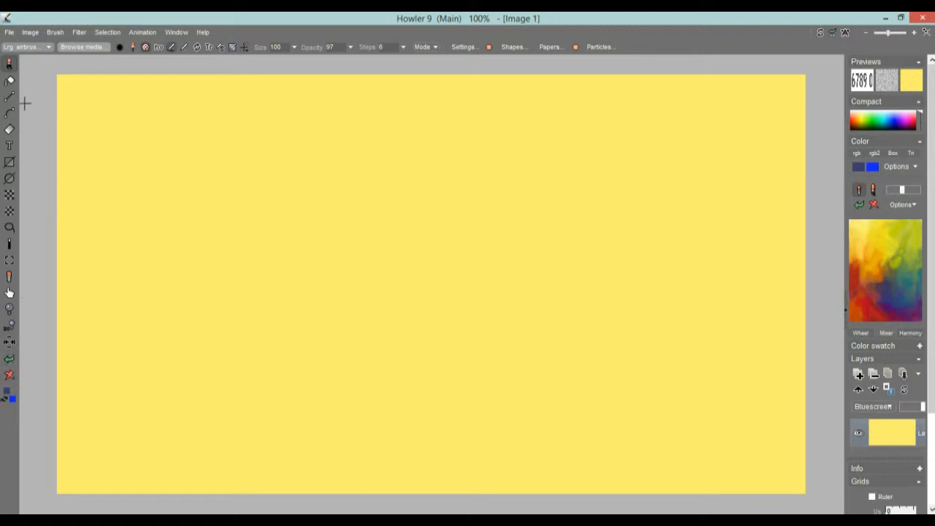
Step: Switch to the Simple brush preset Lrg. Default and pick a saturated blue as the primary color
left_click(48, 47)
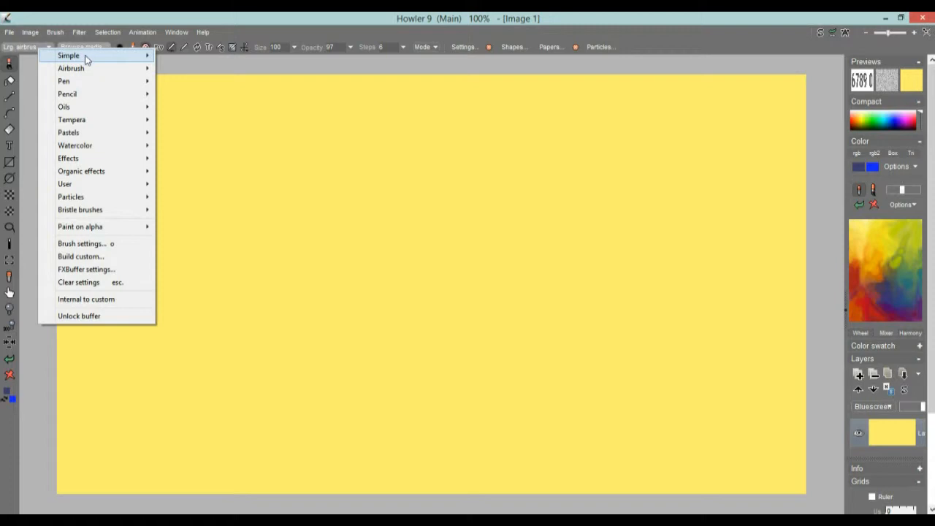
mouse_move(86, 56)
left_click(182, 94)
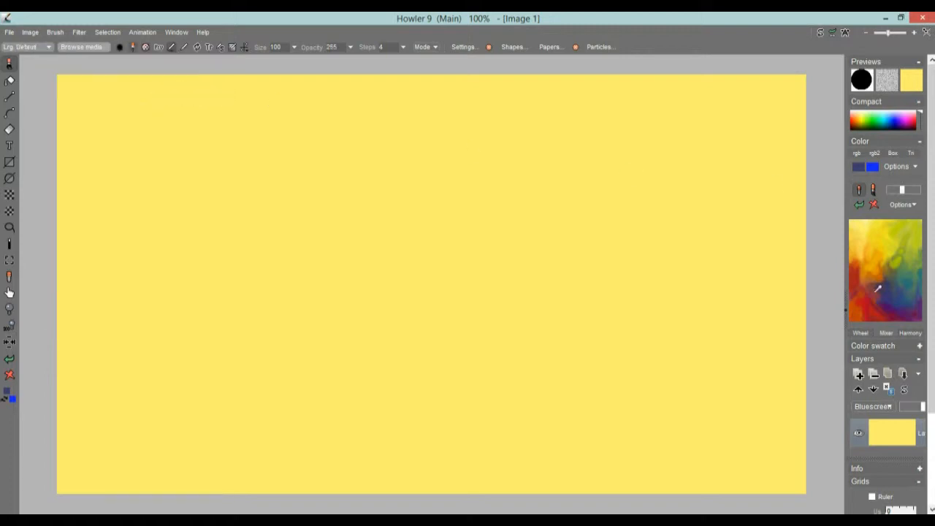
left_click(862, 119)
left_click(870, 116)
left_click(864, 115)
left_click(870, 116)
left_click(904, 119)
left_click(897, 122)
Step: Paint blue zigzags, a large loop and filled scribbles across the yellow image, and preview them with swap mixing on and off
mouse_move(188, 187)
left_mouse_down()
mouse_move(210, 146)
mouse_move(252, 149)
left_mouse_up()
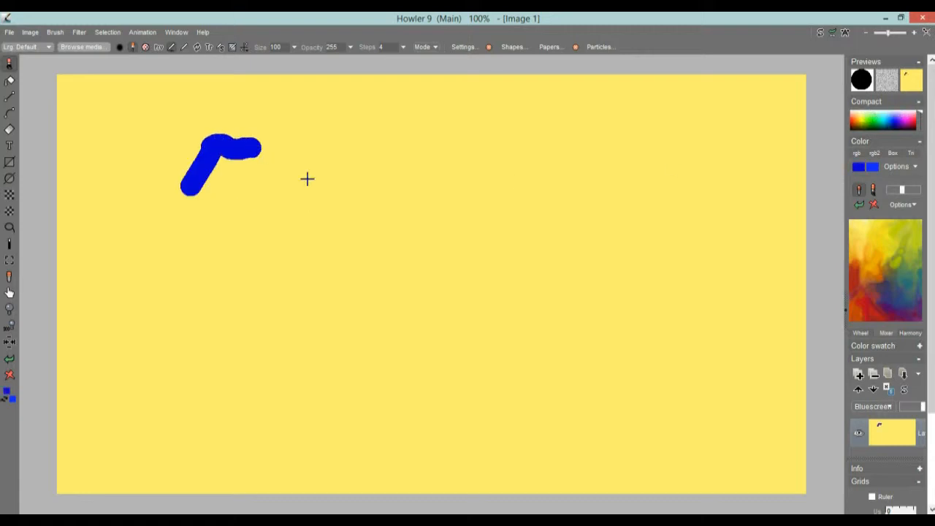
mouse_move(242, 190)
left_mouse_down()
mouse_move(265, 358)
mouse_move(433, 415)
left_mouse_up()
mouse_move(500, 145)
left_mouse_down()
mouse_move(507, 182)
mouse_move(521, 171)
left_mouse_up()
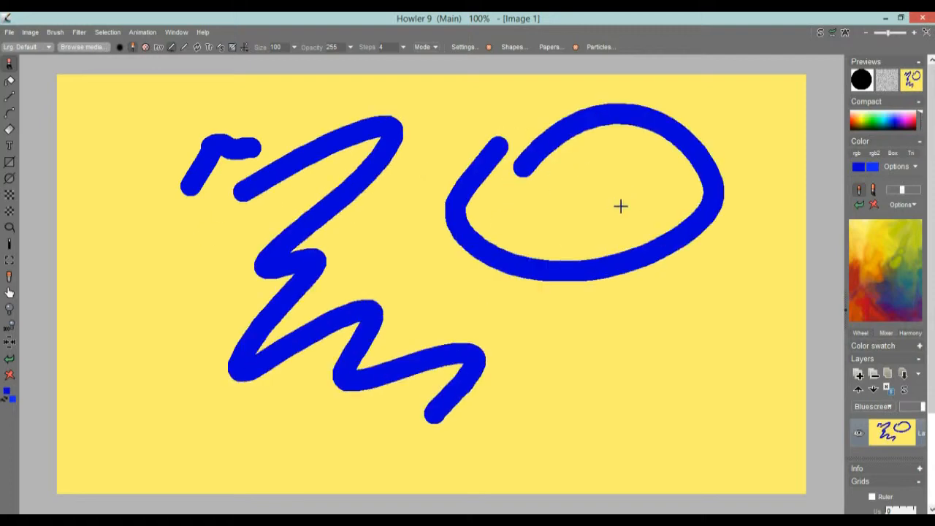
mouse_move(576, 187)
left_mouse_down()
mouse_move(604, 168)
mouse_move(564, 207)
mouse_move(624, 215)
mouse_move(621, 238)
left_mouse_up()
mouse_move(706, 292)
left_mouse_down()
mouse_move(584, 358)
mouse_move(670, 417)
mouse_move(618, 443)
left_mouse_up()
left_click(118, 283)
mouse_move(172, 256)
left_mouse_down()
mouse_move(175, 357)
mouse_move(355, 443)
mouse_move(352, 468)
left_mouse_up()
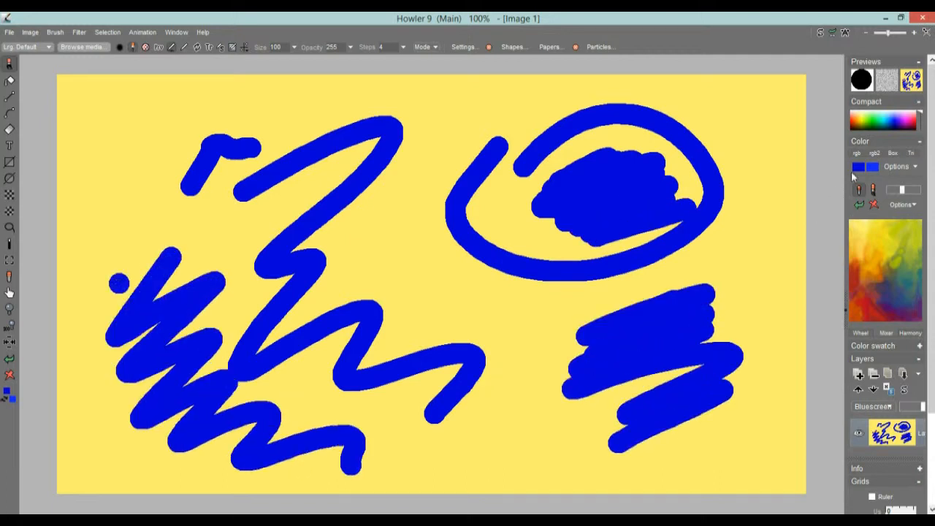
left_click(912, 82)
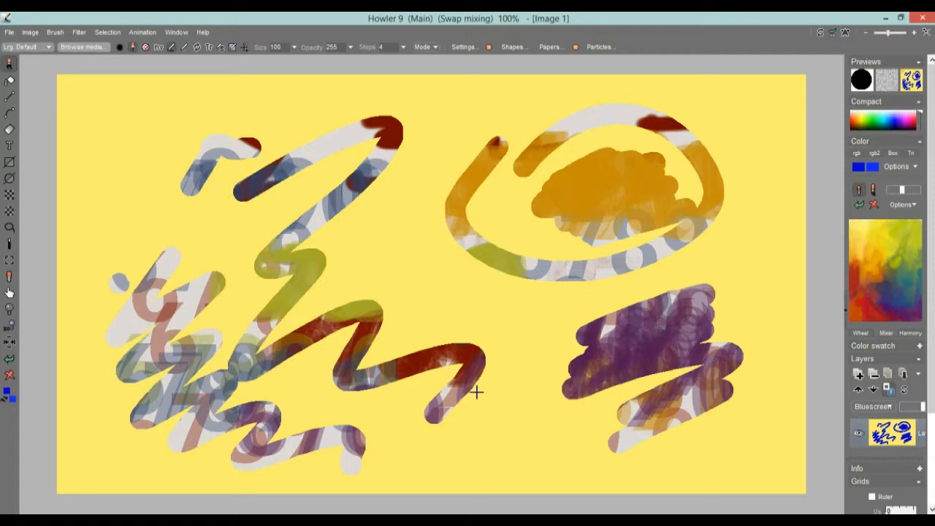
left_click(912, 82)
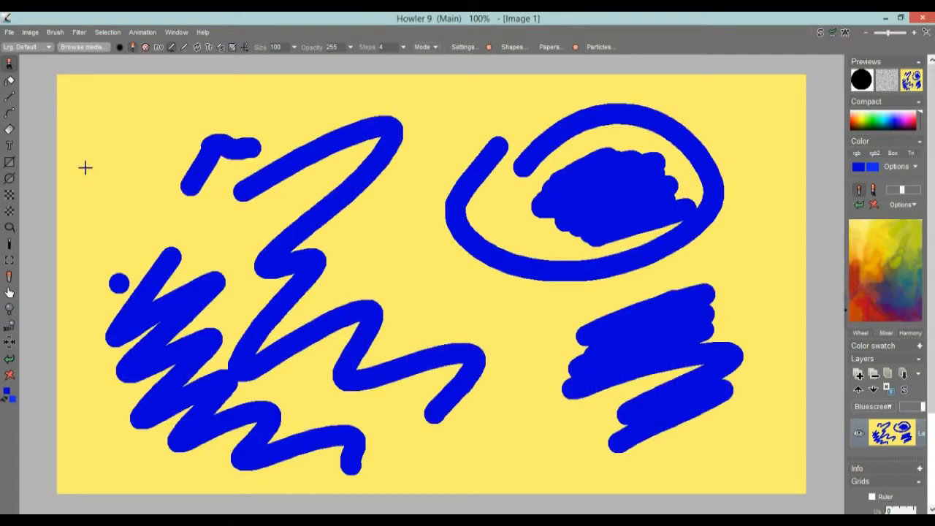
Step: Try combining the main image with the swap image through Mix buffers, adjusting the mix before cancelling
left_click(79, 32)
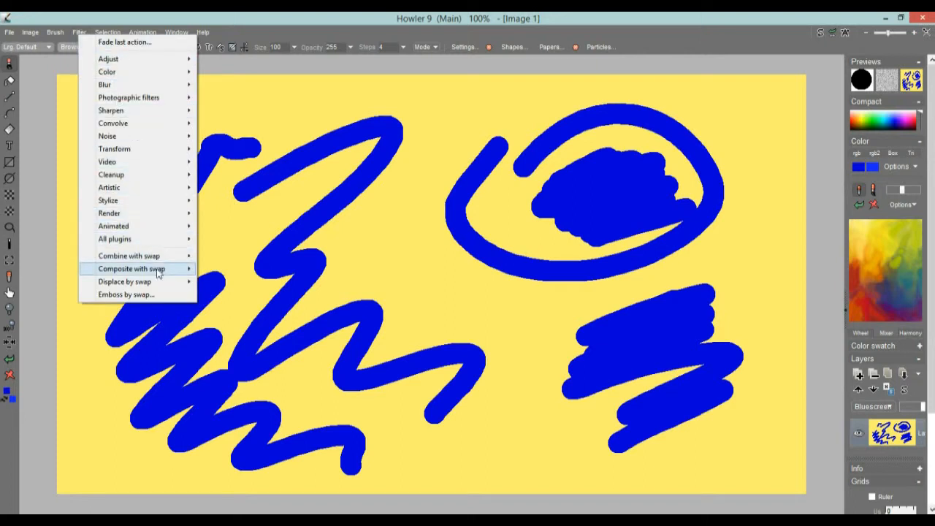
mouse_move(158, 259)
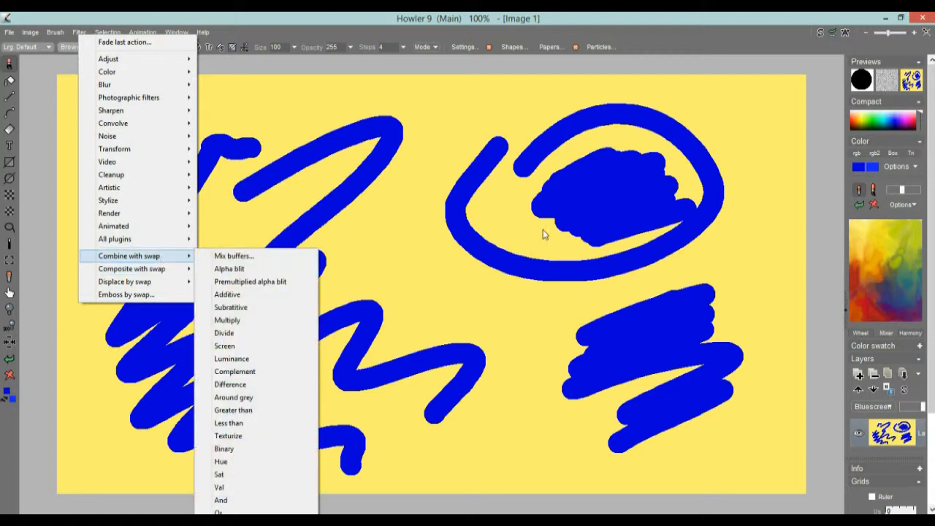
left_click(252, 256)
mouse_move(424, 261)
left_mouse_down()
mouse_move(538, 263)
mouse_move(397, 269)
left_mouse_up()
left_click(512, 295)
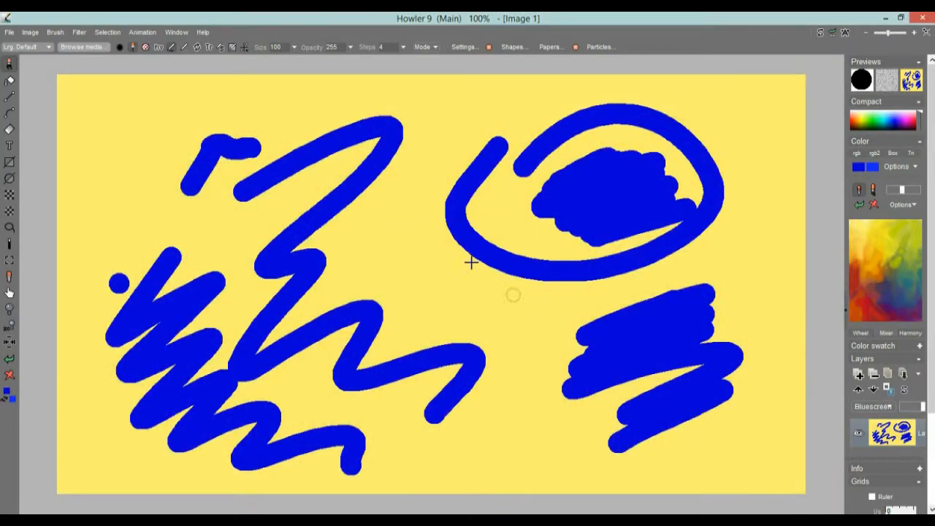
Step: Composite the main image with the swap image using the Blue screen filter, raising the Low clip, High and Artificial blue settings
left_click(78, 32)
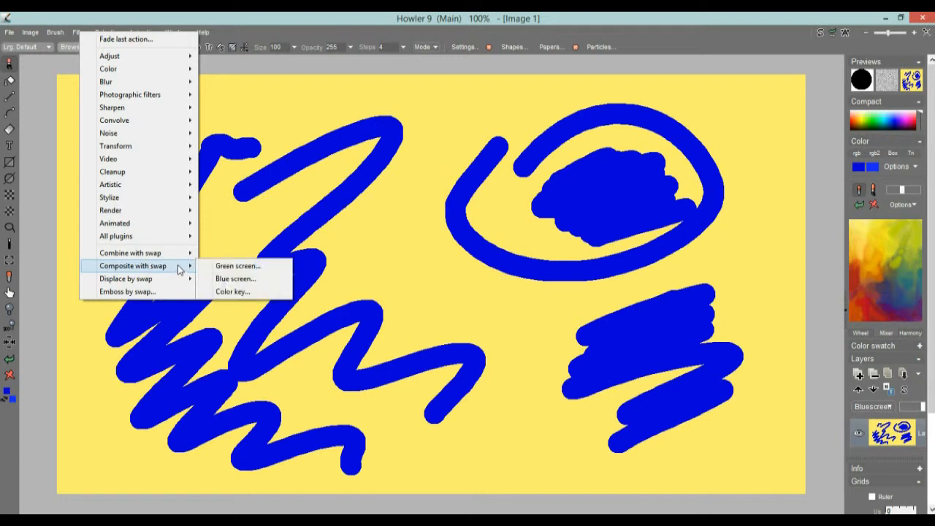
left_click(262, 282)
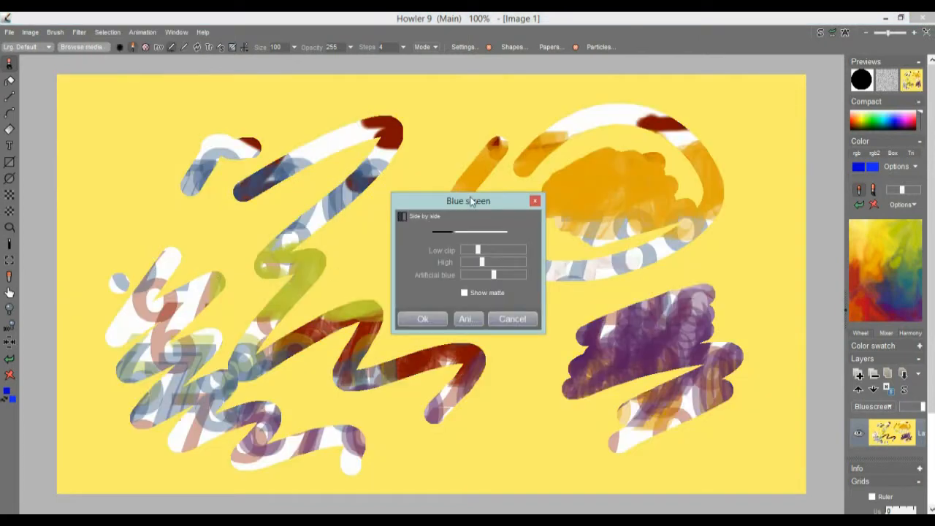
left_click_drag(470, 196, 320, 188)
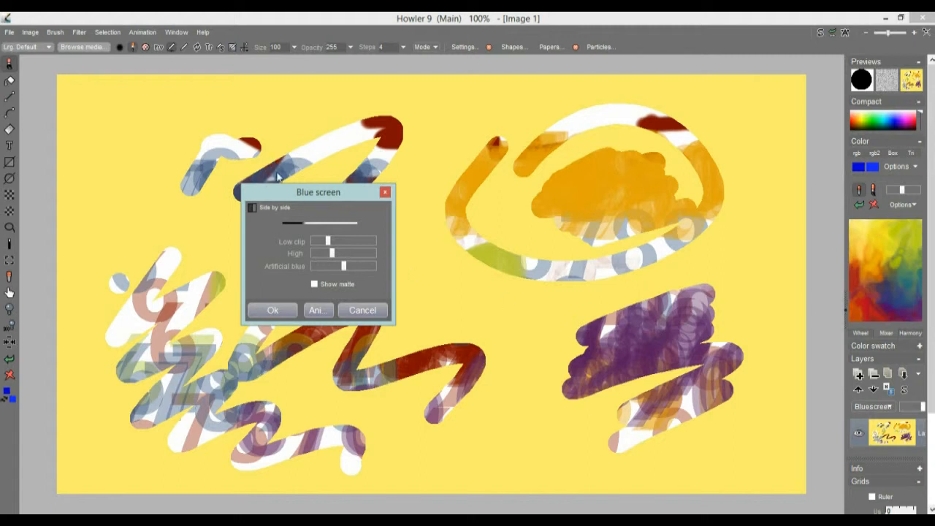
left_click_drag(275, 192, 430, 208)
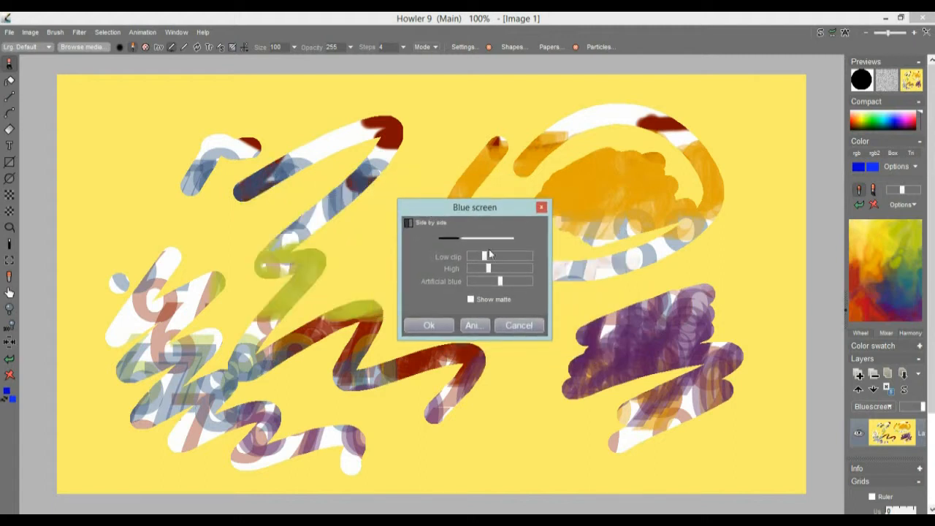
mouse_move(482, 260)
left_mouse_down()
mouse_move(519, 260)
mouse_move(475, 256)
mouse_move(470, 269)
mouse_move(533, 267)
mouse_move(504, 269)
mouse_move(532, 268)
mouse_move(500, 257)
mouse_move(508, 255)
mouse_move(518, 257)
mouse_move(466, 258)
left_mouse_up()
mouse_move(520, 268)
left_mouse_down()
mouse_move(487, 267)
mouse_move(513, 268)
mouse_move(489, 254)
mouse_move(520, 270)
left_mouse_up()
Step: Preview the blue screen matte, turn it off again, and apply the composite
left_click(471, 300)
left_click(471, 300)
left_click(472, 300)
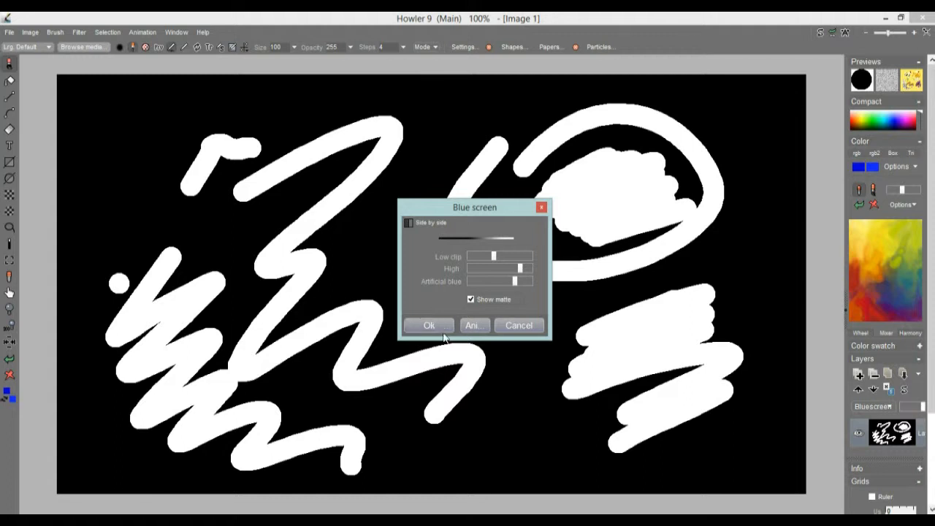
left_click(471, 299)
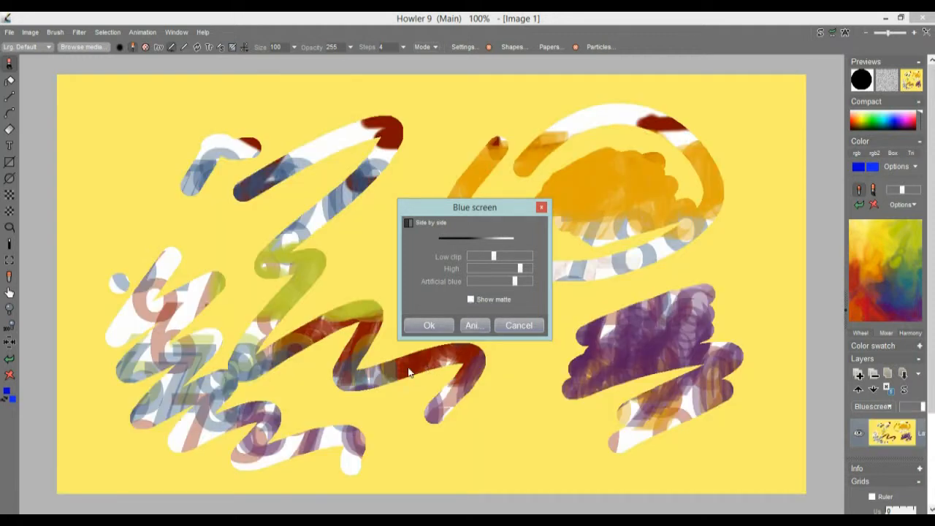
left_click(475, 323)
left_click(431, 325)
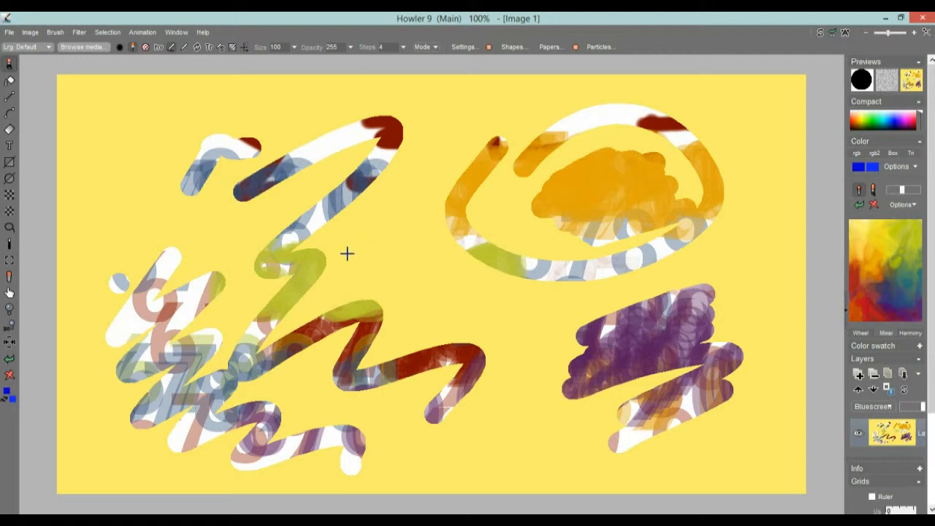
Step: Pick yellow as the secondary color with blue as the primary, and clear the image to plain yellow
left_click(12, 375)
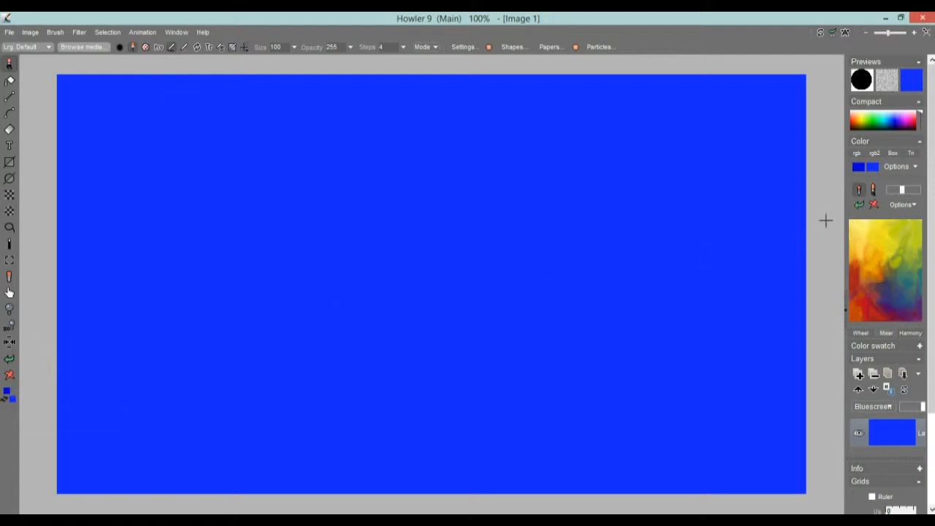
left_click(876, 226)
left_click(7, 389)
left_click(10, 375)
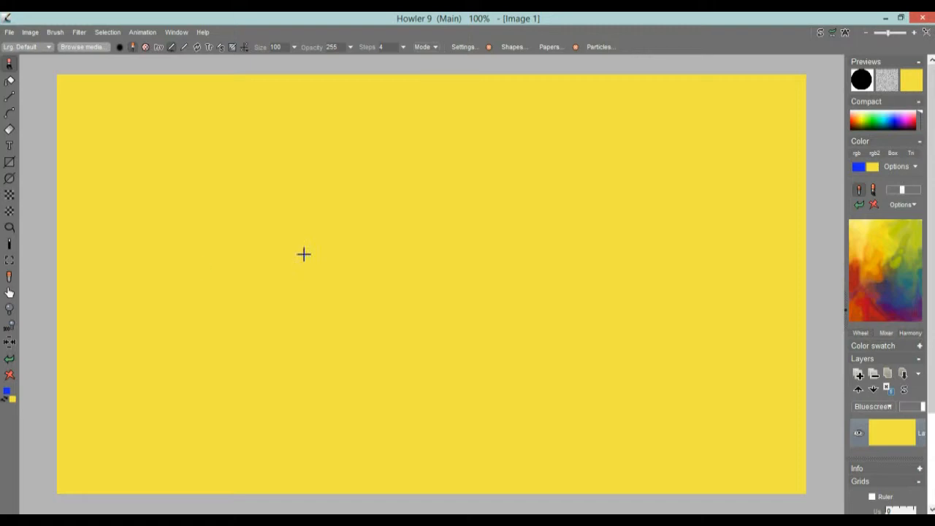
Step: Draw a large filled blue circle in the left half of the yellow image
left_click(15, 185)
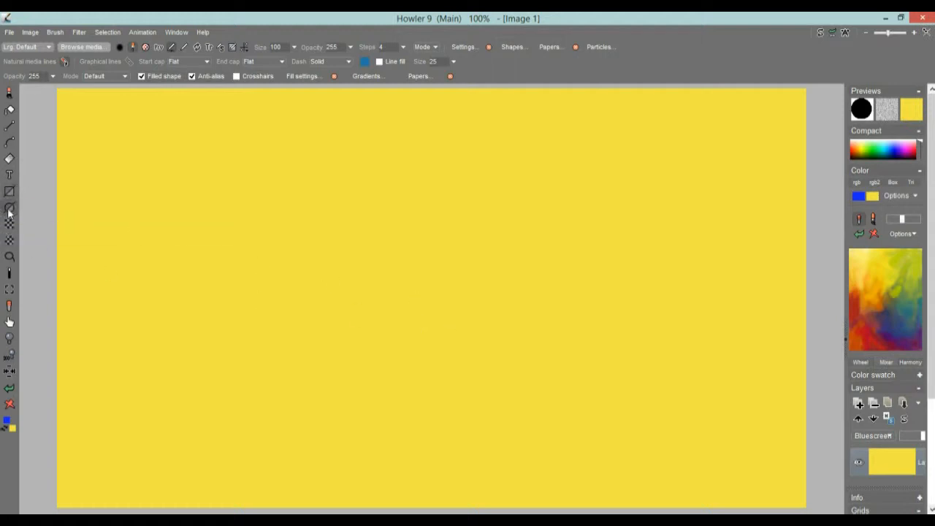
left_click(10, 210)
left_click_drag(207, 301, 312, 199)
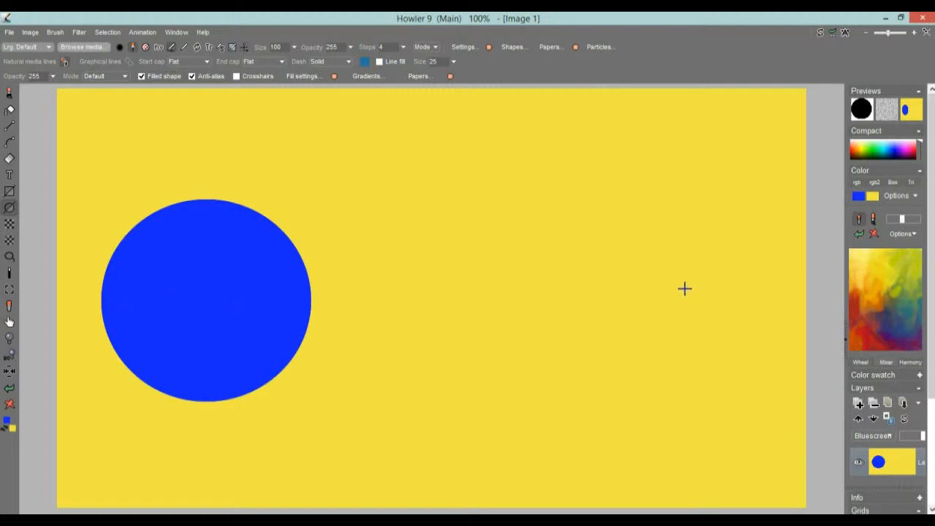
Step: Create a 60-frame animation at 30 fps, initialized by copying the current frame
left_click(146, 33)
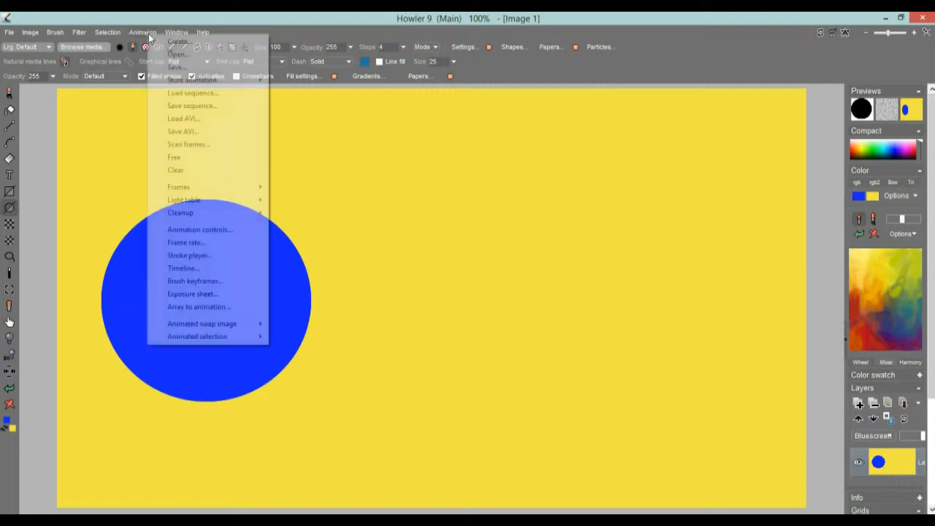
left_click(176, 43)
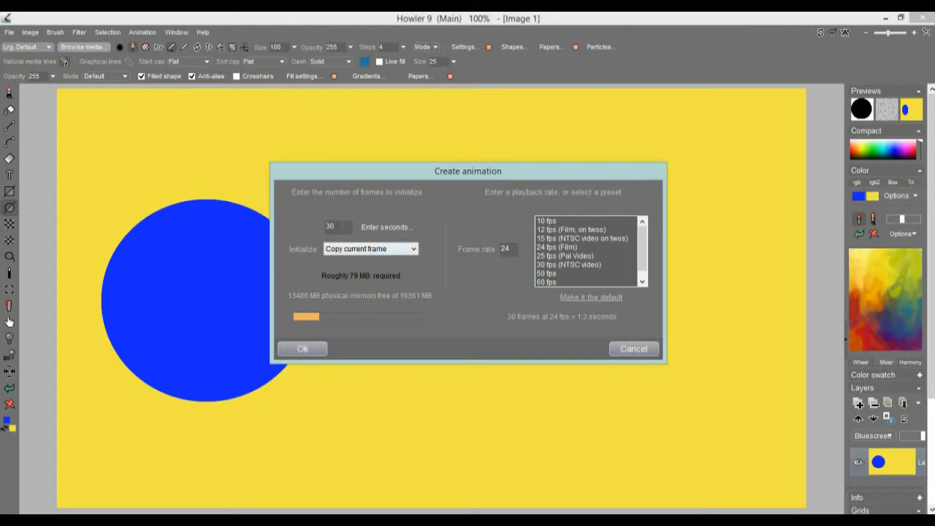
type("5")
type("60")
type("30")
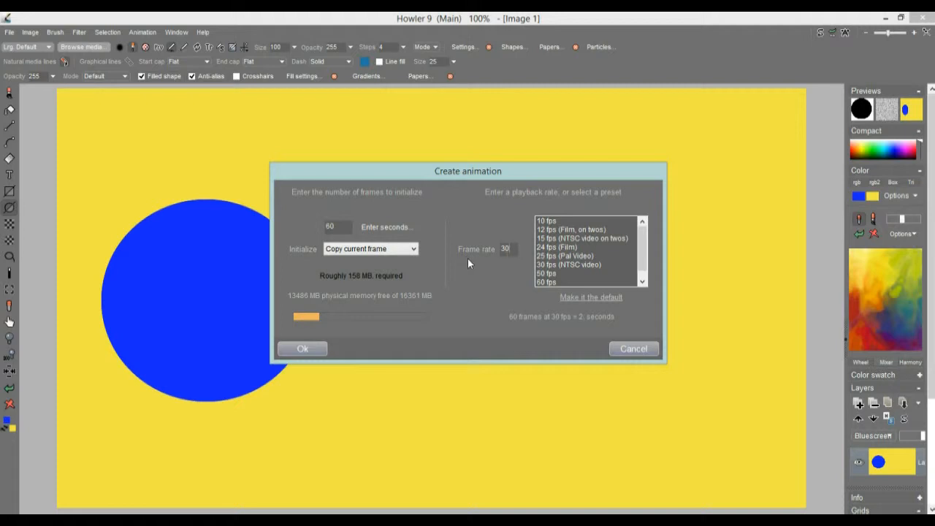
left_click(303, 349)
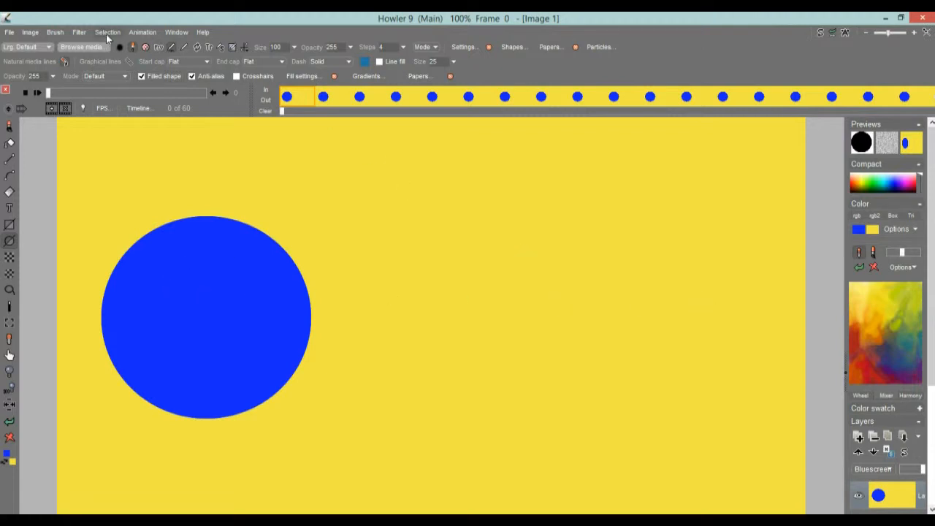
Step: Open the timeline editor, scrub to frame 56, and widen the editor clear of the blue circle
left_click(139, 108)
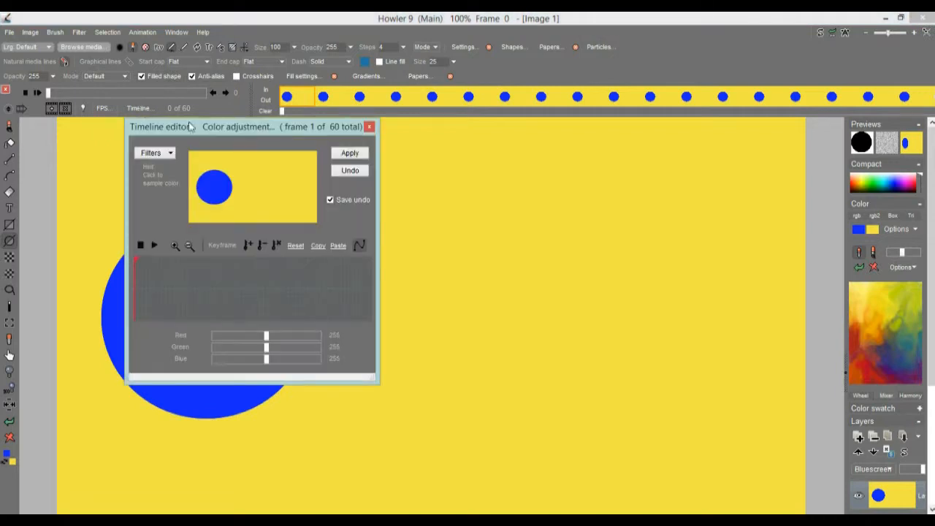
left_click(77, 34)
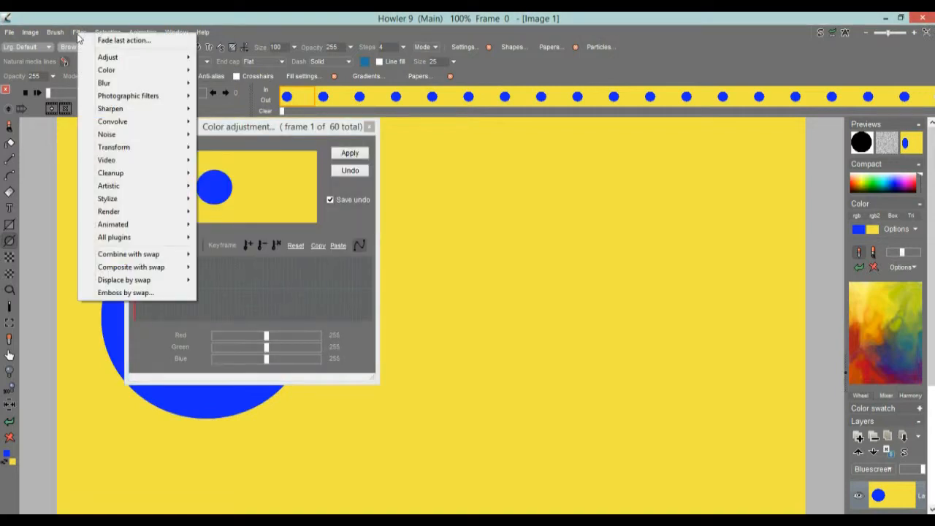
left_click(80, 19)
left_click_drag(212, 132, 499, 163)
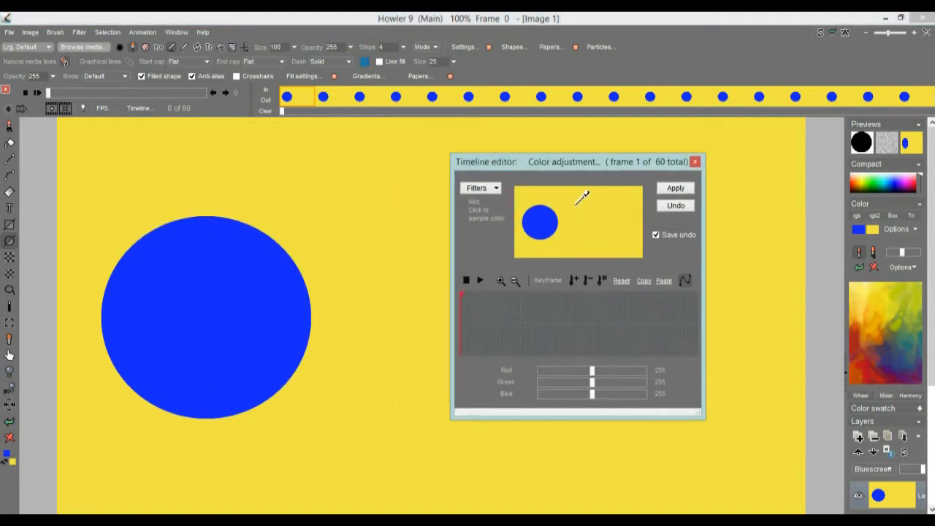
left_click_drag(477, 306, 683, 337)
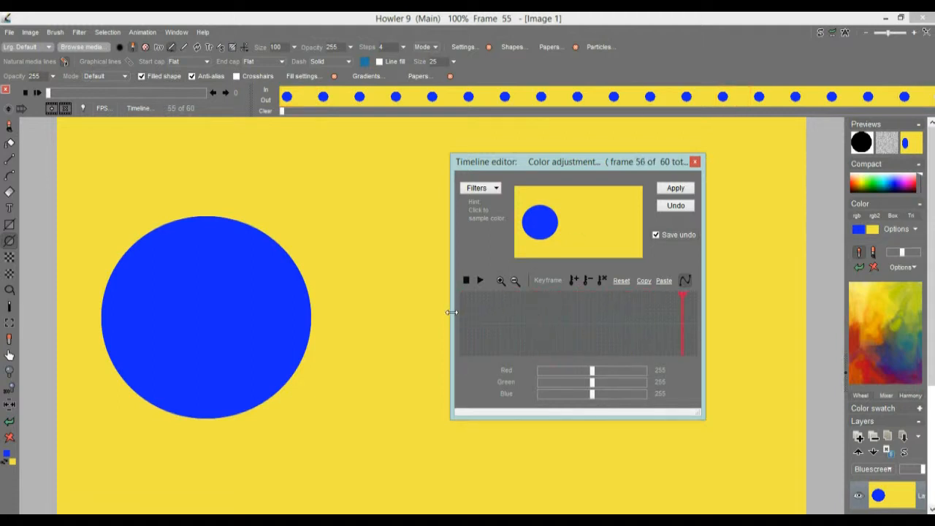
left_click_drag(452, 313, 297, 312)
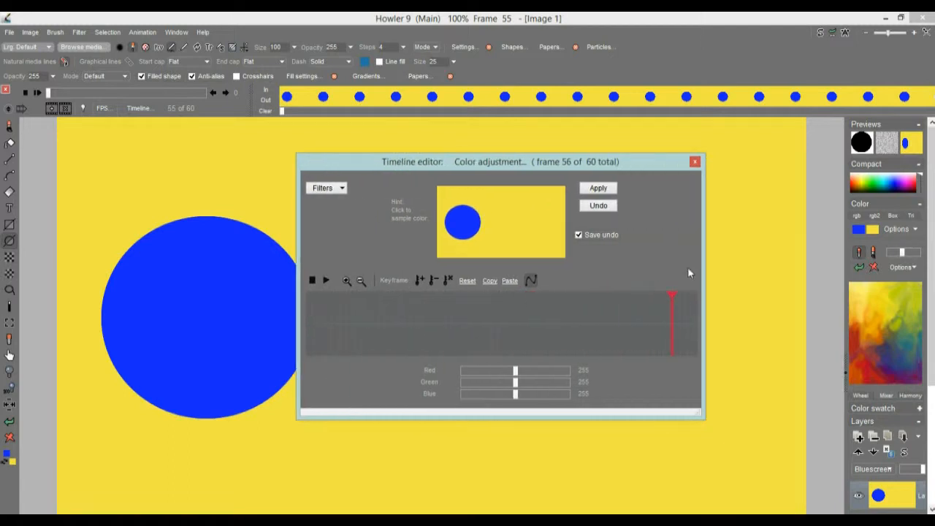
left_click_drag(541, 161, 604, 160)
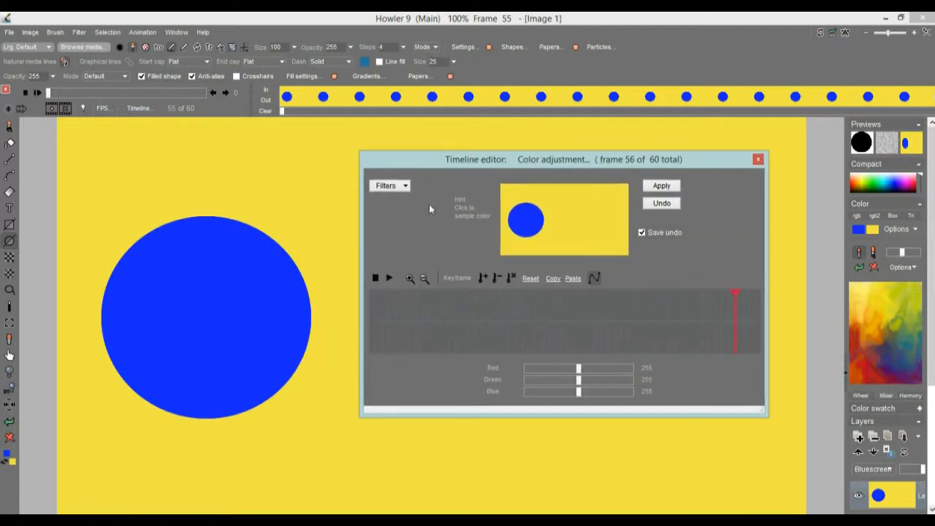
Step: Try the Transform filter in the timeline editor with Translate x 53, Translate y 5 and Scale 163
left_click(399, 187)
left_click_drag(552, 207, 553, 269)
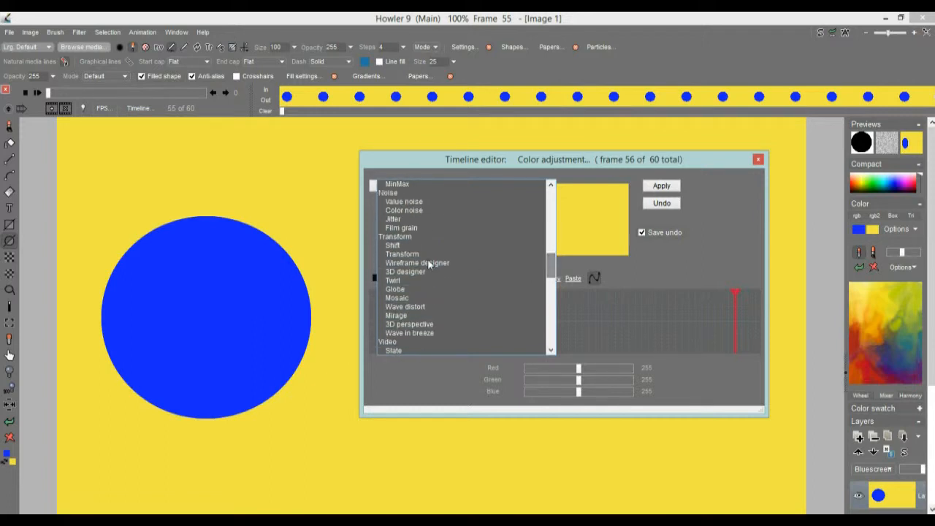
left_click(399, 255)
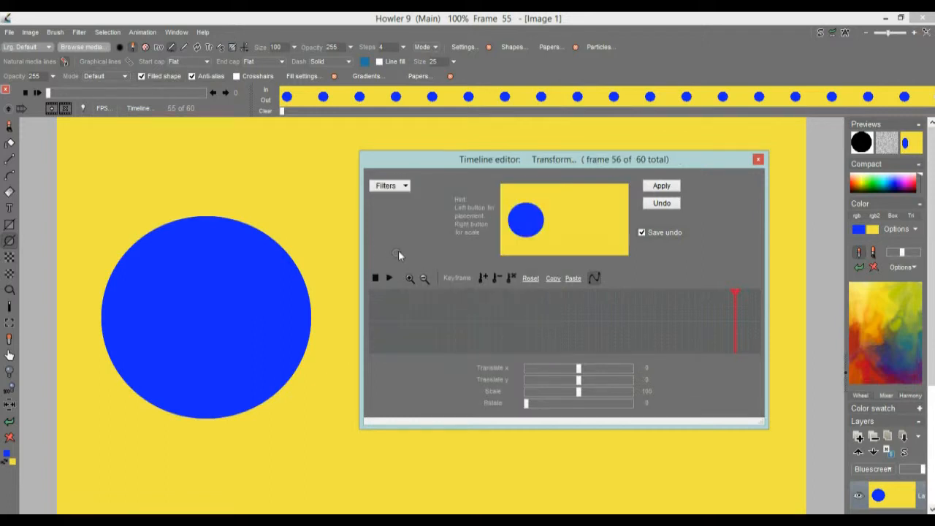
left_click_drag(534, 219, 522, 247)
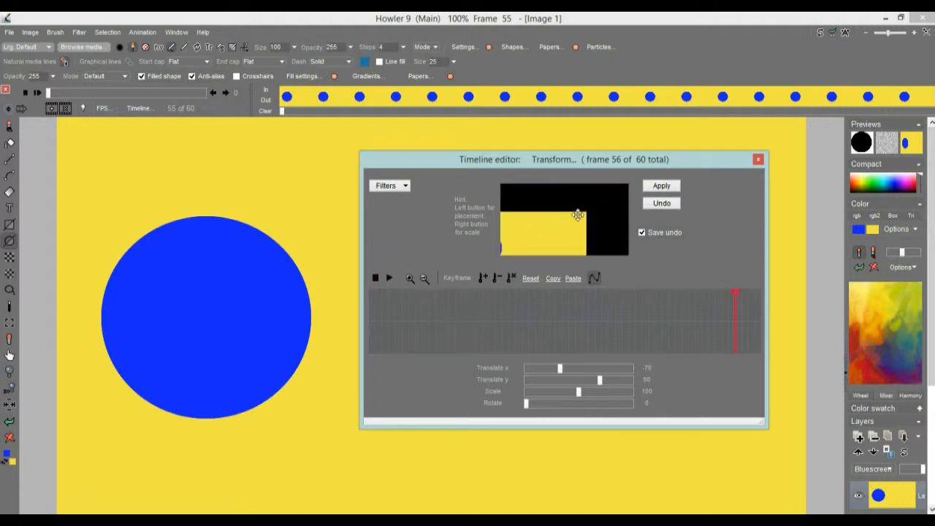
left_click_drag(530, 235, 566, 222)
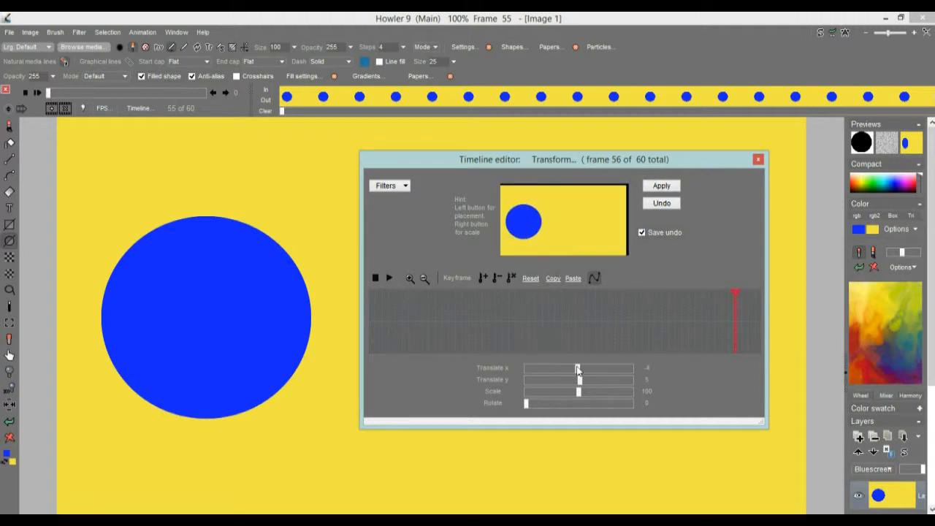
mouse_move(577, 369)
left_mouse_down()
mouse_move(548, 369)
mouse_move(612, 369)
mouse_move(574, 371)
mouse_move(597, 393)
mouse_move(612, 394)
mouse_move(582, 369)
mouse_move(607, 370)
mouse_move(593, 372)
left_mouse_up()
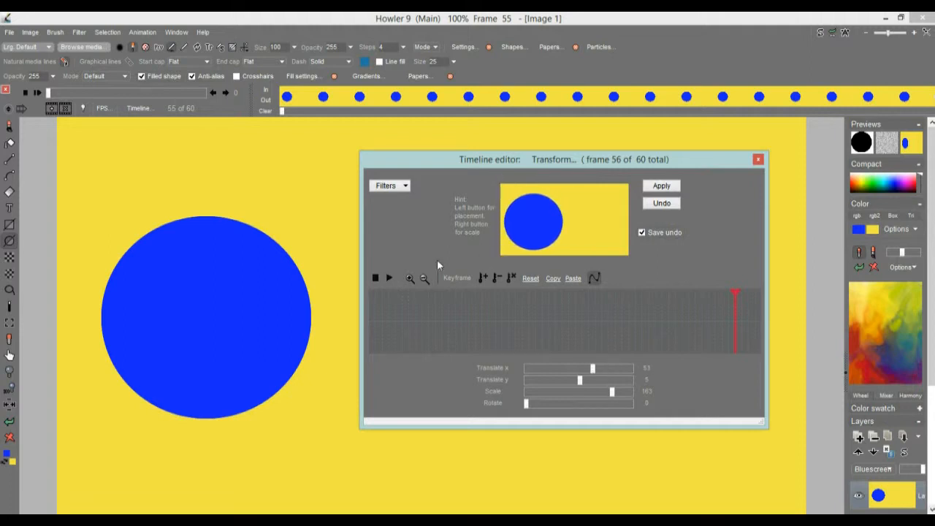
Step: Switch the timeline to the Shift filter, reposition the circle to Translate x -4 and Translate y 0, and keyframe that on frame 1
left_click(388, 186)
left_click(398, 246)
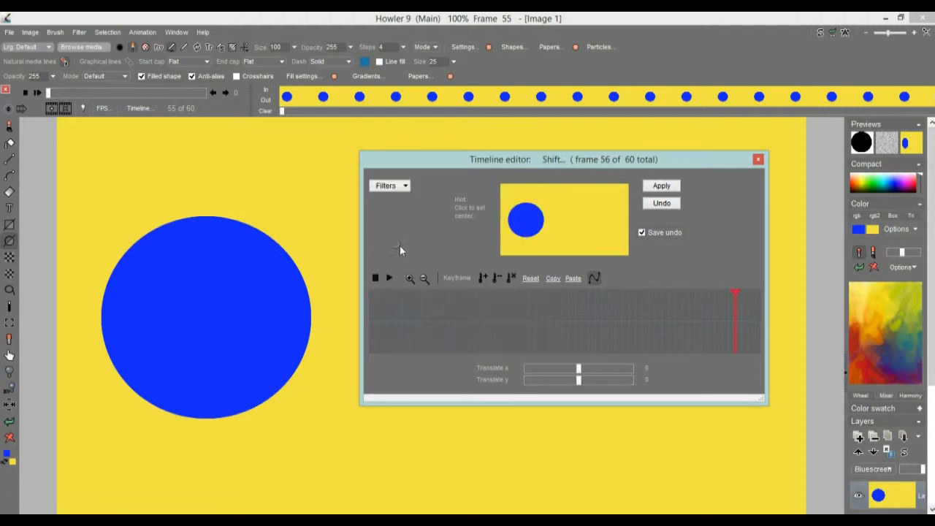
mouse_move(545, 228)
left_mouse_down()
mouse_move(591, 211)
mouse_move(612, 226)
mouse_move(542, 234)
left_mouse_up()
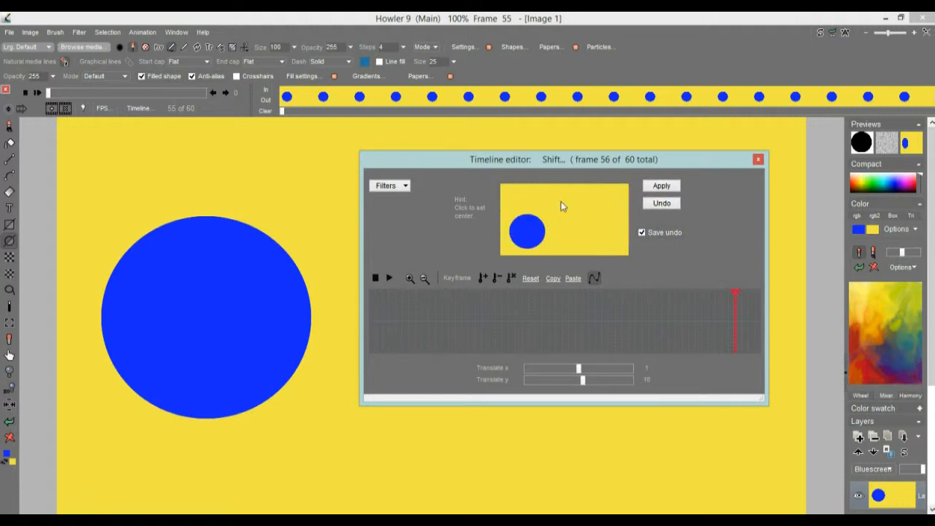
left_click_drag(532, 226, 632, 255)
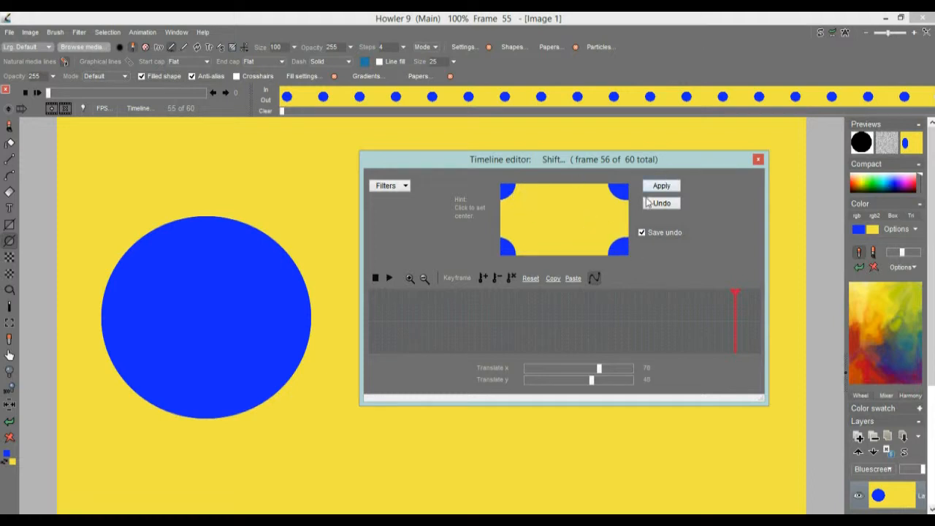
left_click_drag(626, 251, 521, 219)
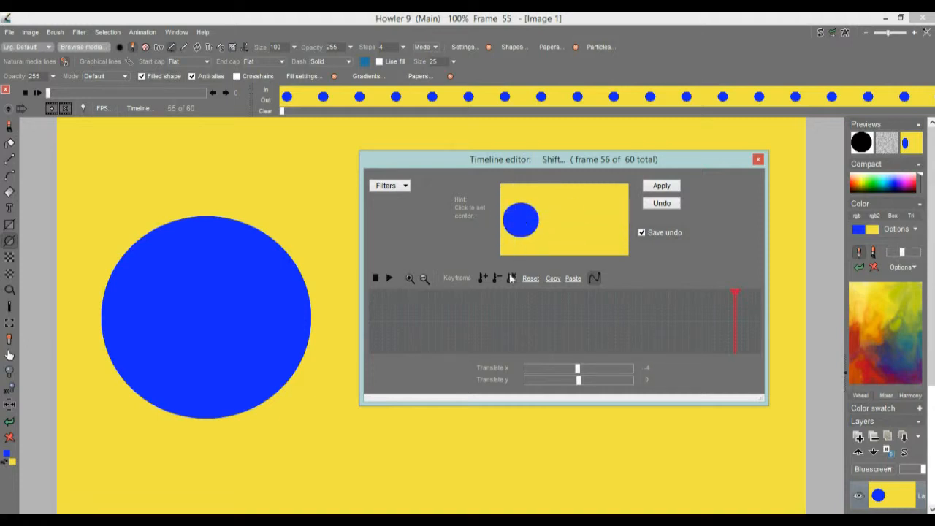
left_click(429, 314)
left_click_drag(430, 289, 370, 300)
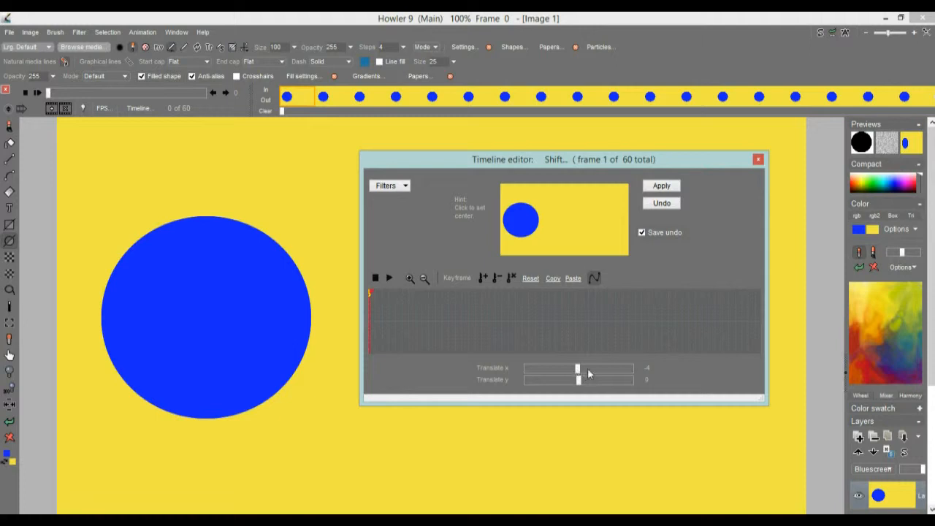
Step: Keyframe frame 60 with Translate x 64 to place the circle at the right edge, and make the interpolation linear
left_click(757, 317)
left_click_drag(578, 370, 602, 368)
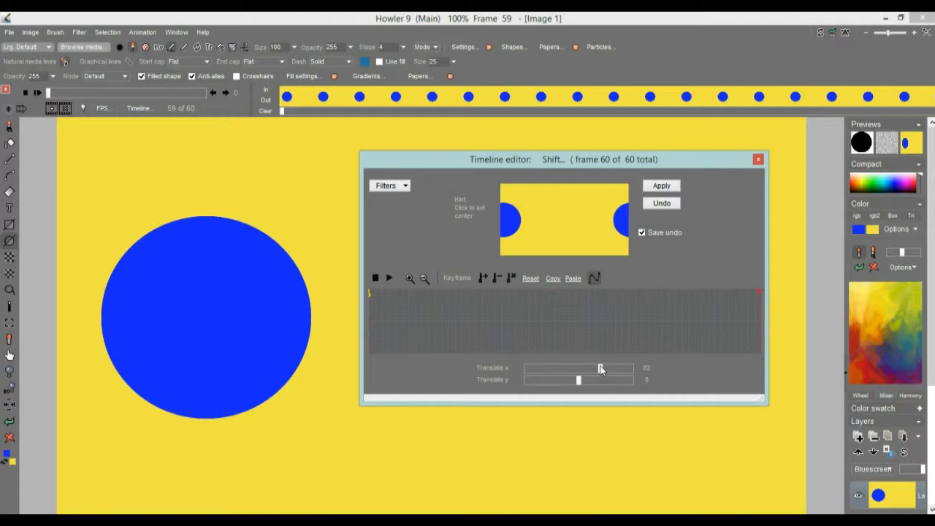
left_click_drag(601, 371, 597, 372)
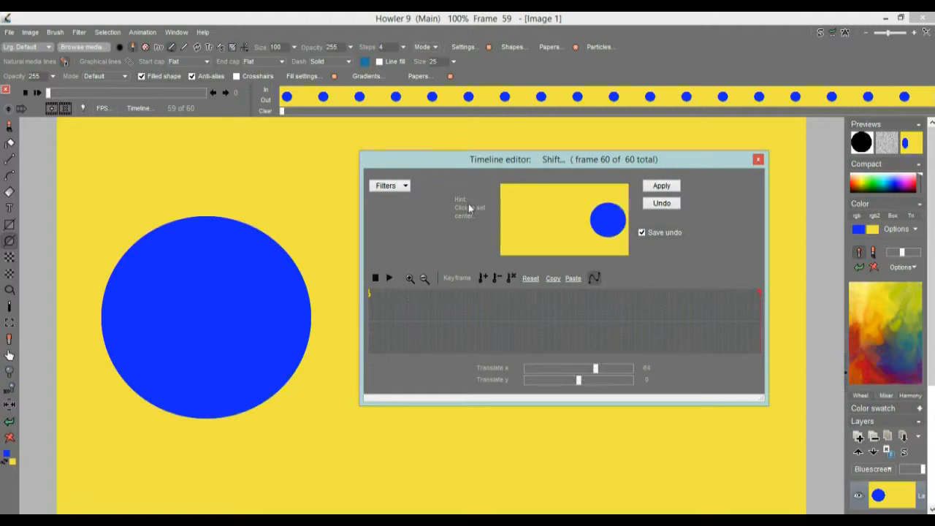
left_click(483, 279)
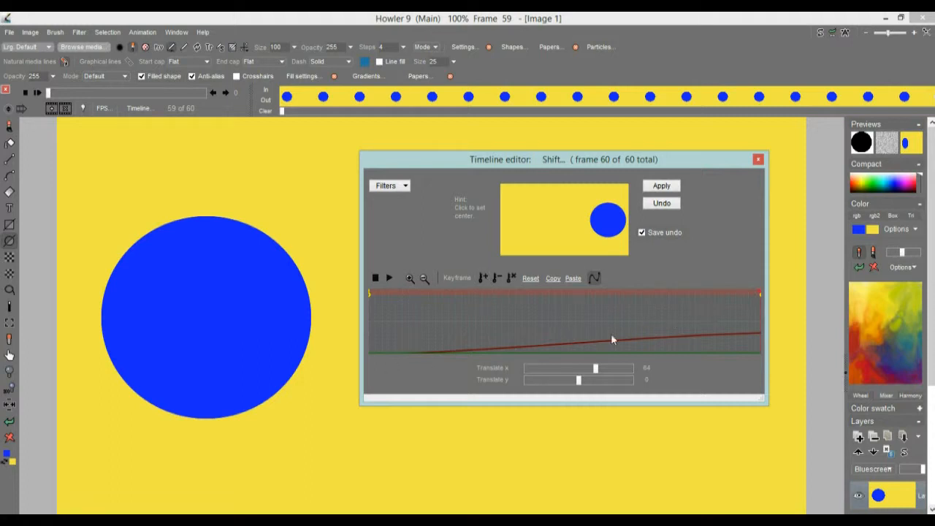
left_click(598, 277)
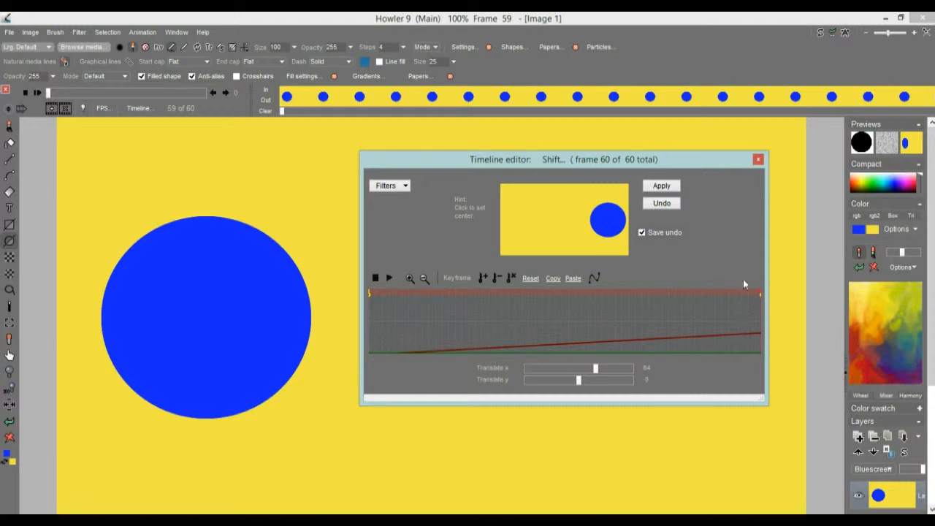
Step: Apply the keyframed Shift to all 60 frames, close the timeline editor, and play and scrub the animation back to frame 0
left_click(662, 187)
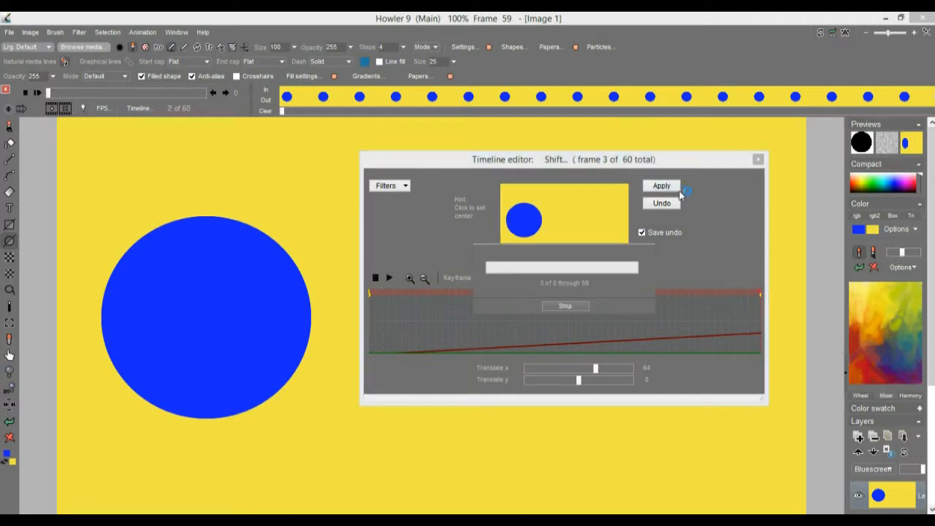
left_click(759, 160)
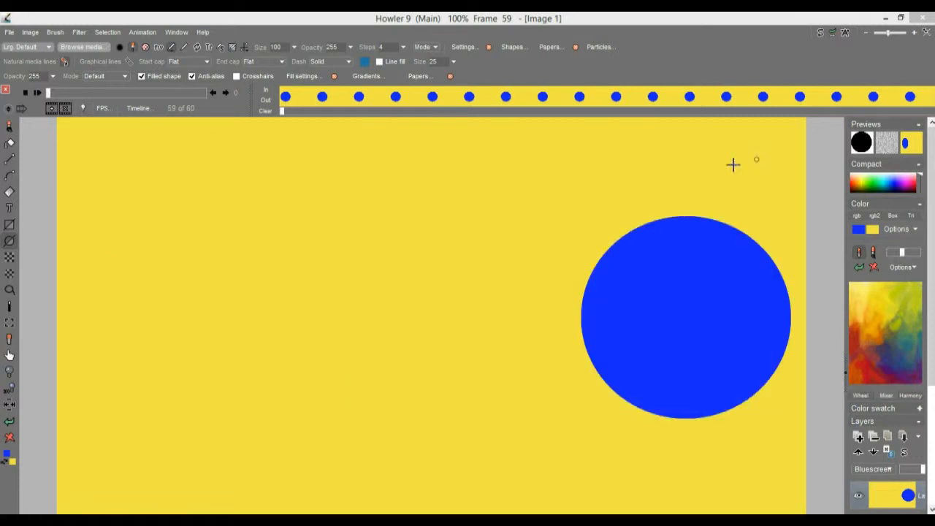
left_click(37, 93)
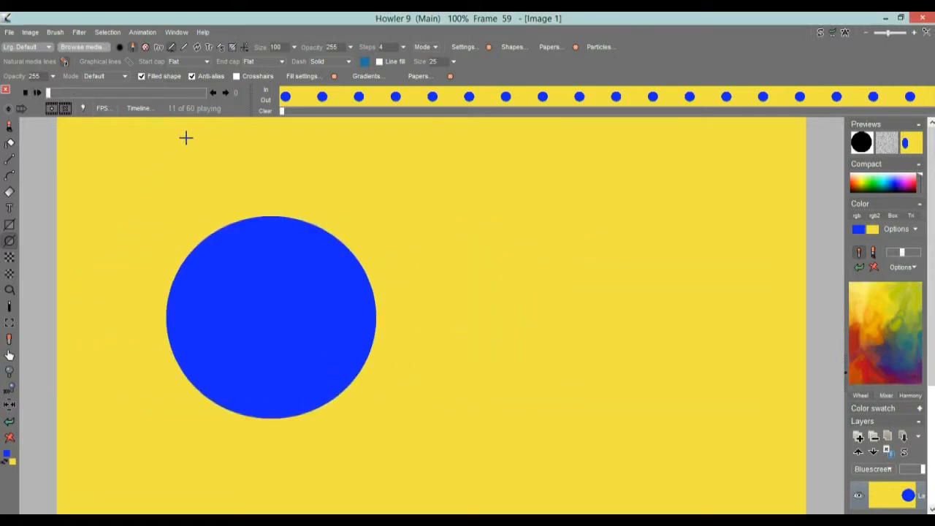
left_click_drag(55, 92, 128, 90)
left_click(71, 93)
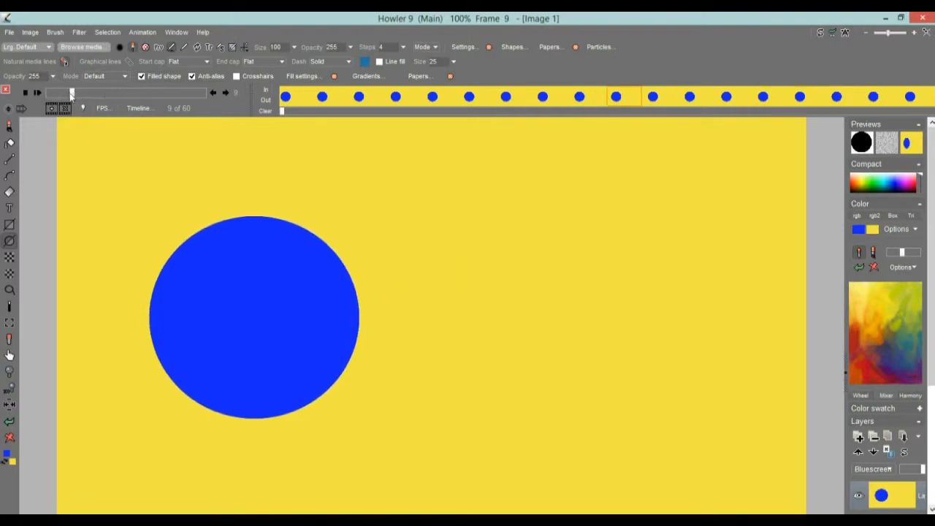
left_click_drag(71, 93, 49, 92)
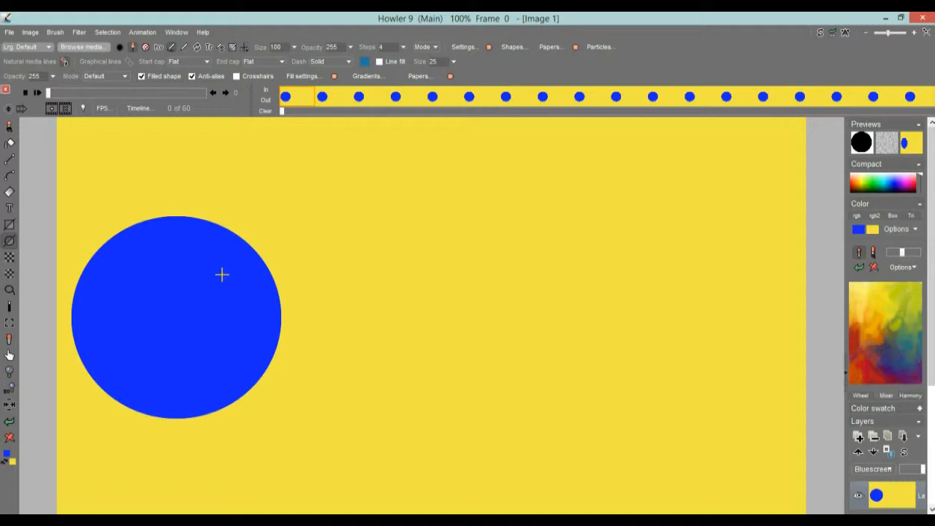
Step: Toggle swap mixing on and off at frames 0 and 39, leave it on, and scrub to frame 10
left_click(913, 145)
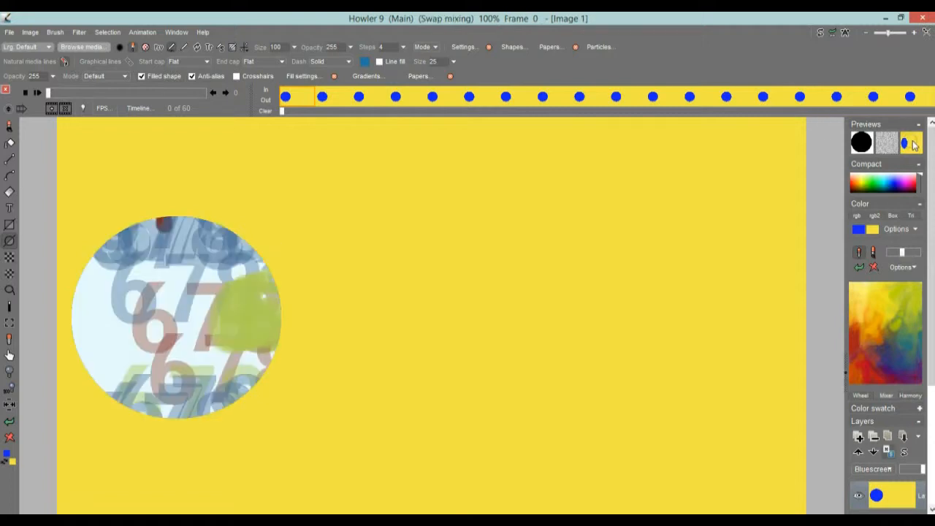
left_click(913, 145)
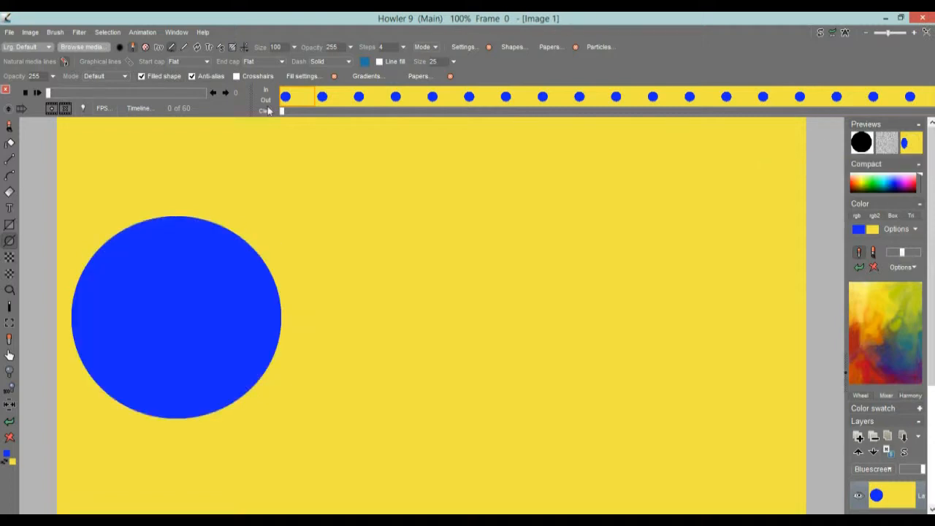
left_click(153, 92)
left_click(912, 146)
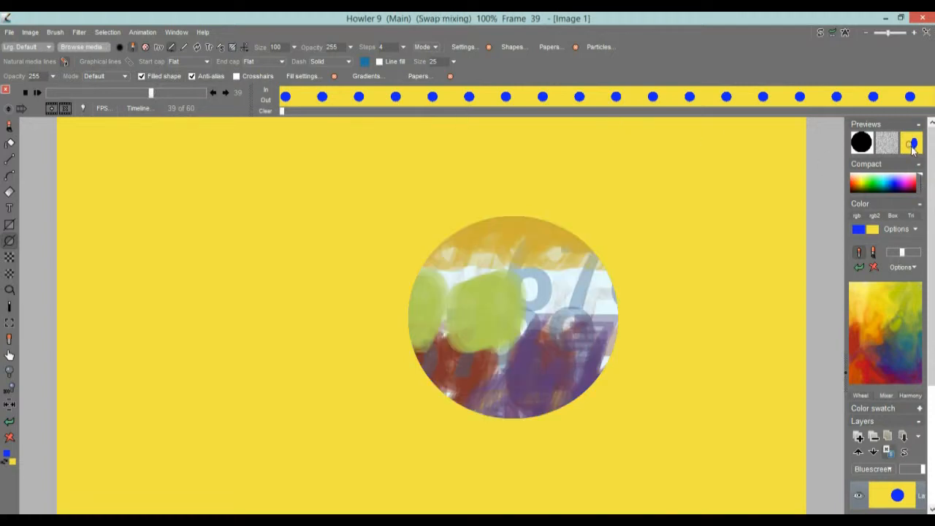
left_click(913, 147)
left_click(914, 146)
left_click_drag(126, 93, 74, 98)
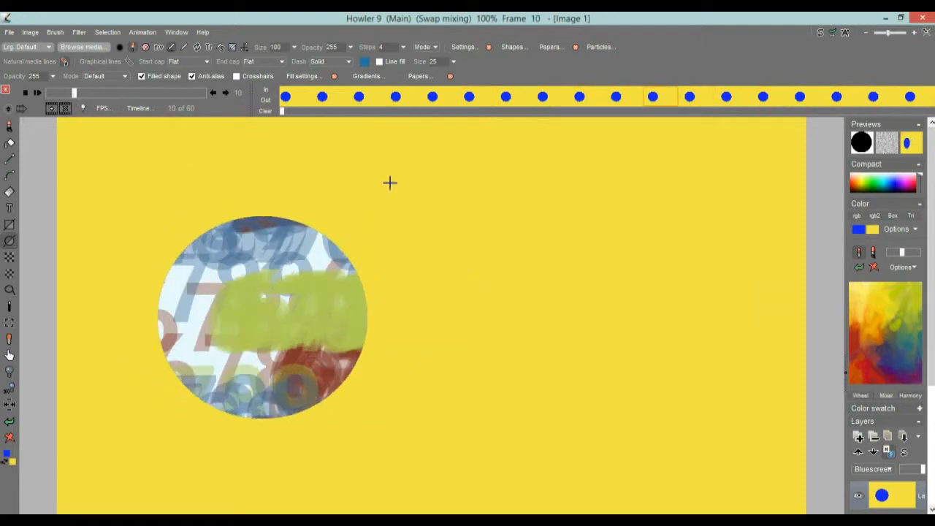
Step: Switch back and forth between the main and swap images at frame 10 to compare them
left_click(820, 34)
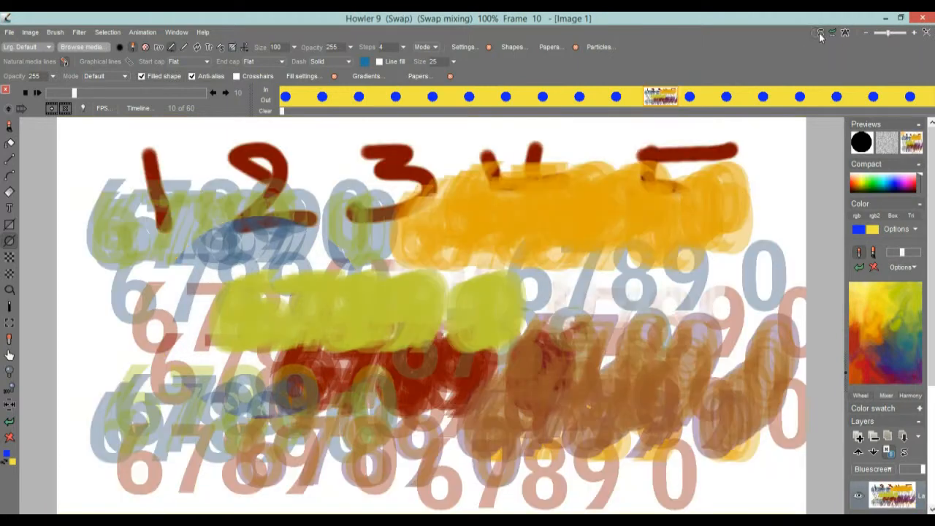
left_click(820, 33)
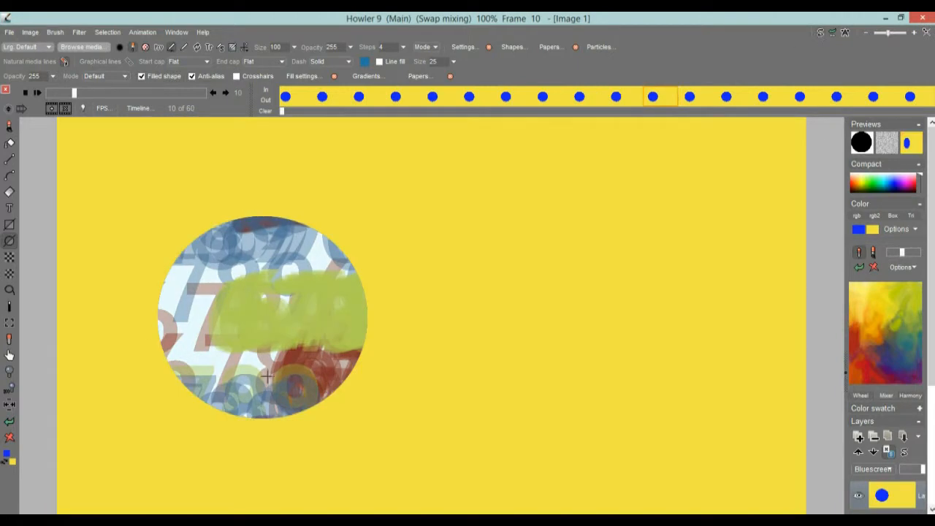
left_click(822, 35)
left_click(822, 35)
left_click(822, 34)
left_click(821, 35)
Step: Scrub the animation between frames 7 and 45 to examine the swap image inside the circle, and turn swap mixing off
left_click_drag(87, 92, 68, 95)
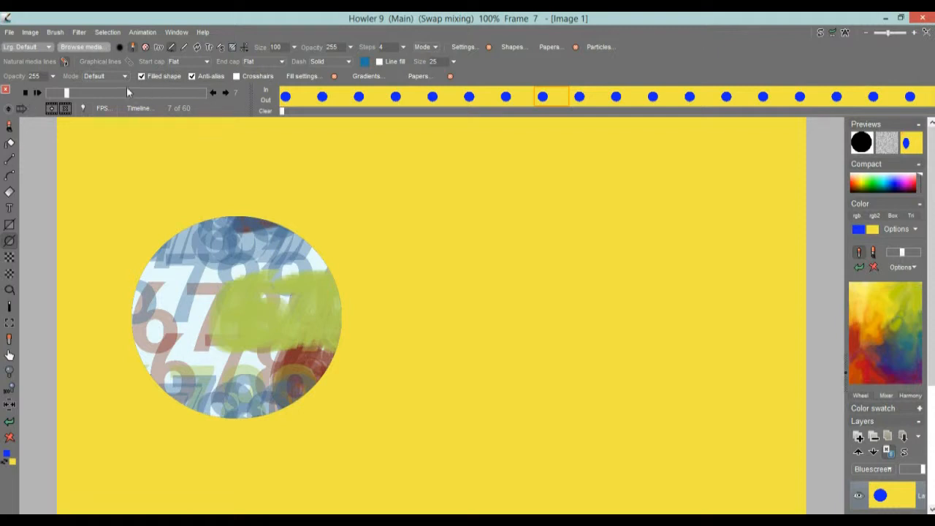
left_click_drag(82, 93, 116, 96)
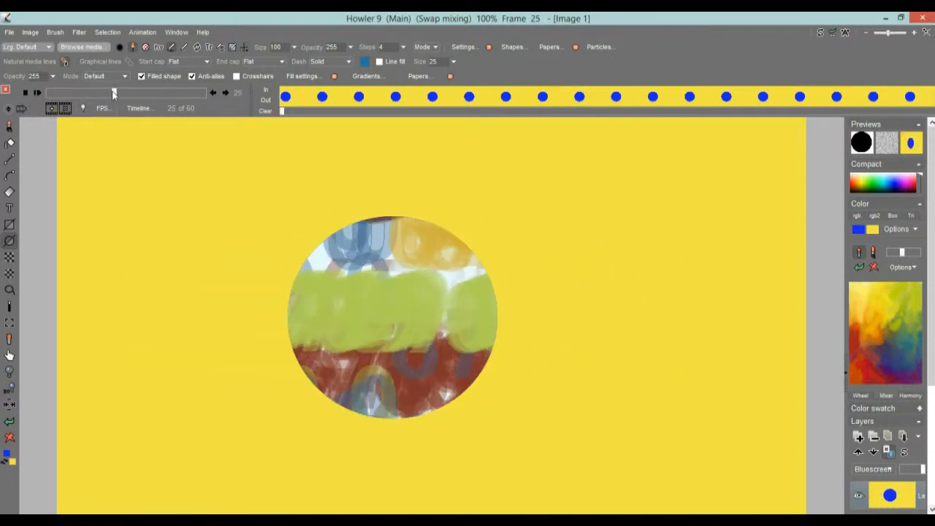
left_click(121, 94)
left_click_drag(145, 94, 172, 92)
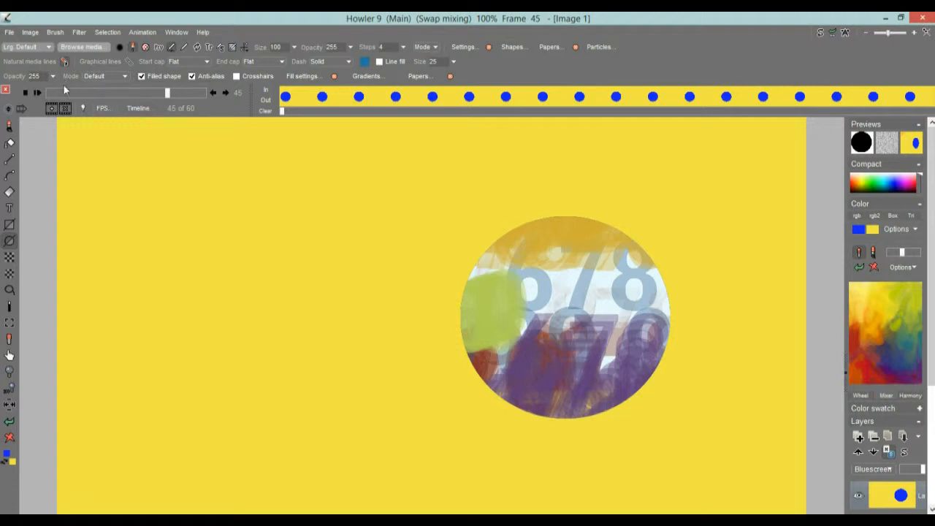
left_click(82, 94)
left_click_drag(121, 92, 162, 88)
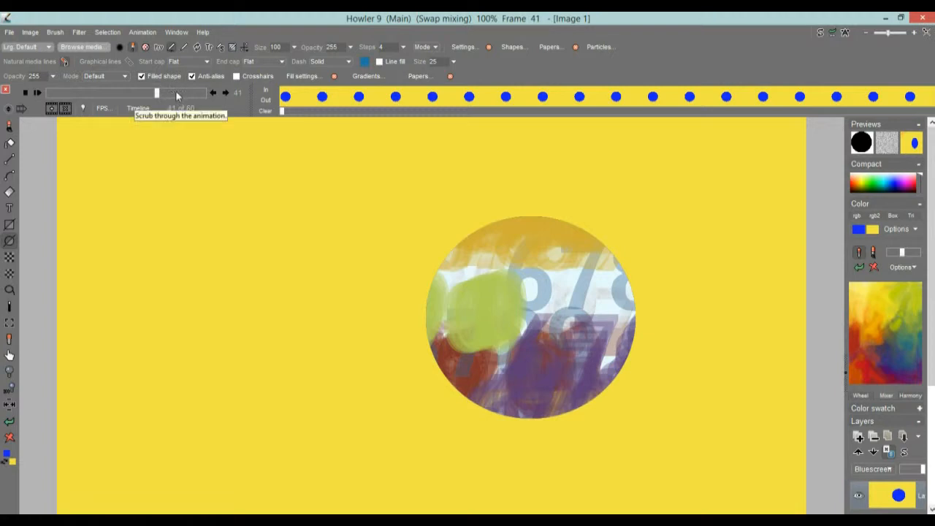
left_click_drag(144, 90, 104, 93)
left_click(909, 145)
left_click(909, 145)
left_click(909, 144)
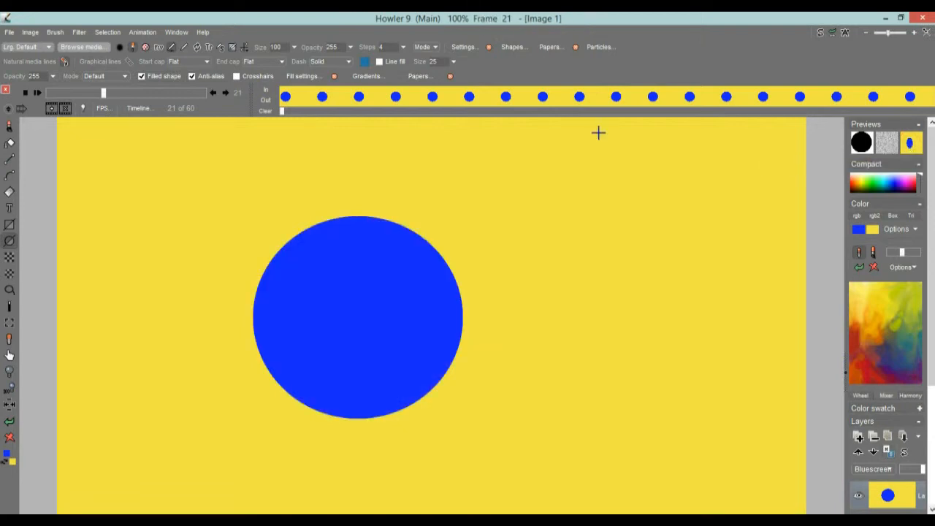
Step: Scrub to frame 13 and open the timeline editor, moving it clear of the blue circle
left_click_drag(105, 94, 82, 93)
left_click(139, 108)
left_click_drag(150, 126, 678, 69)
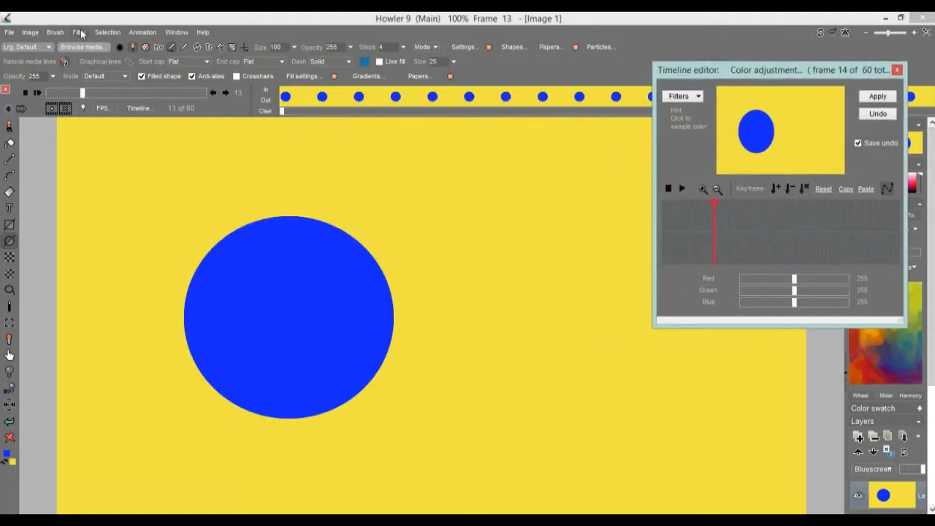
Step: Try the Blue screen composite with swap on frame 13 with different low clip, high and artificial blue settings, and cancel it
left_click(79, 32)
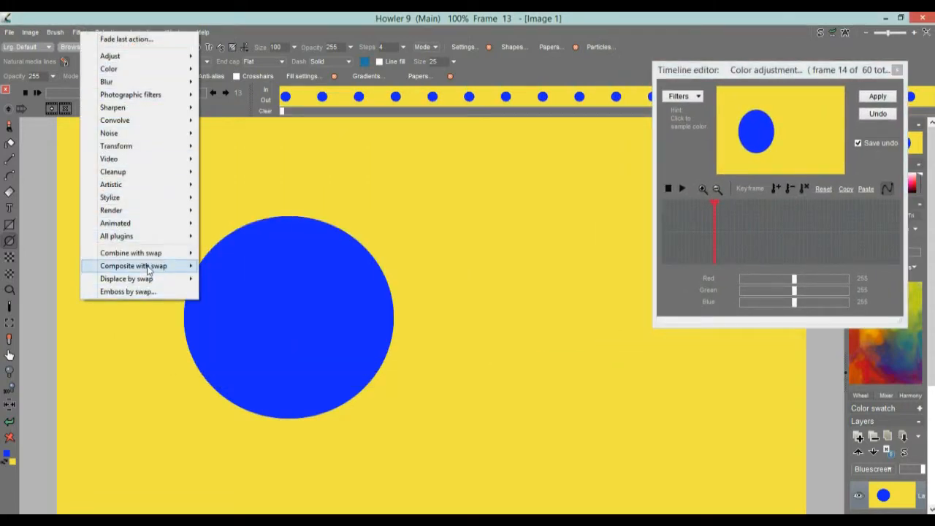
mouse_move(150, 270)
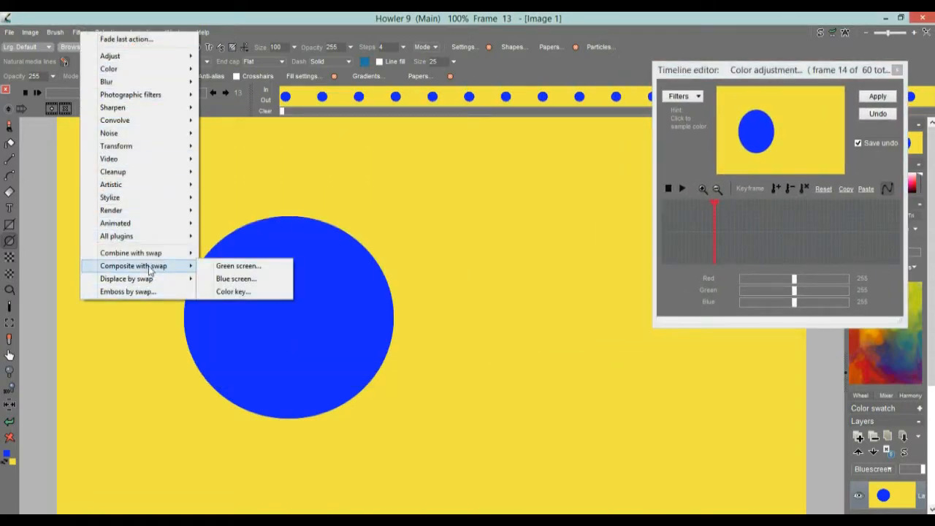
left_click(229, 279)
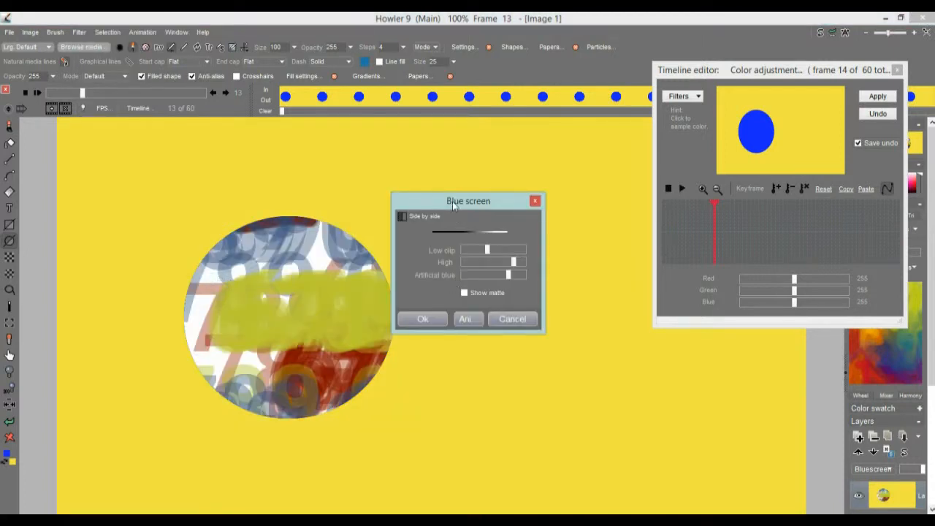
left_click_drag(453, 205, 529, 203)
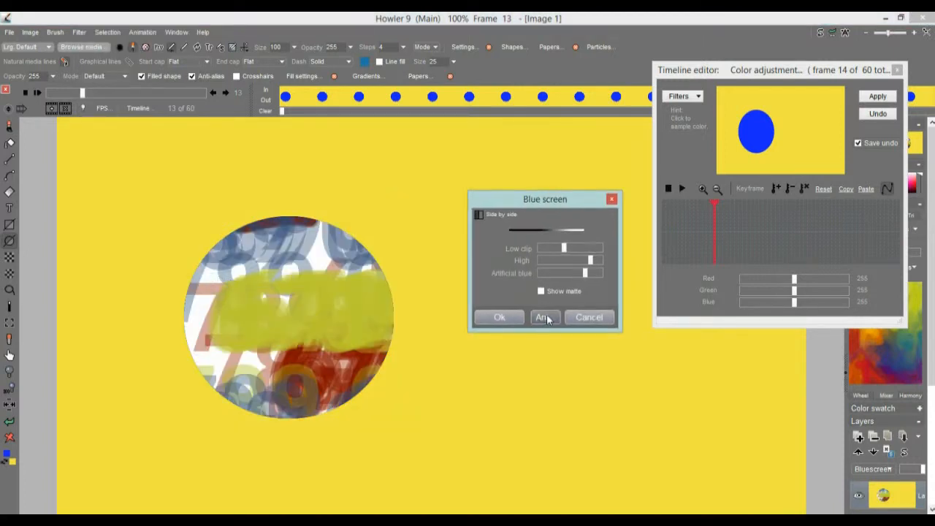
left_click_drag(564, 249, 594, 261)
left_click(559, 263)
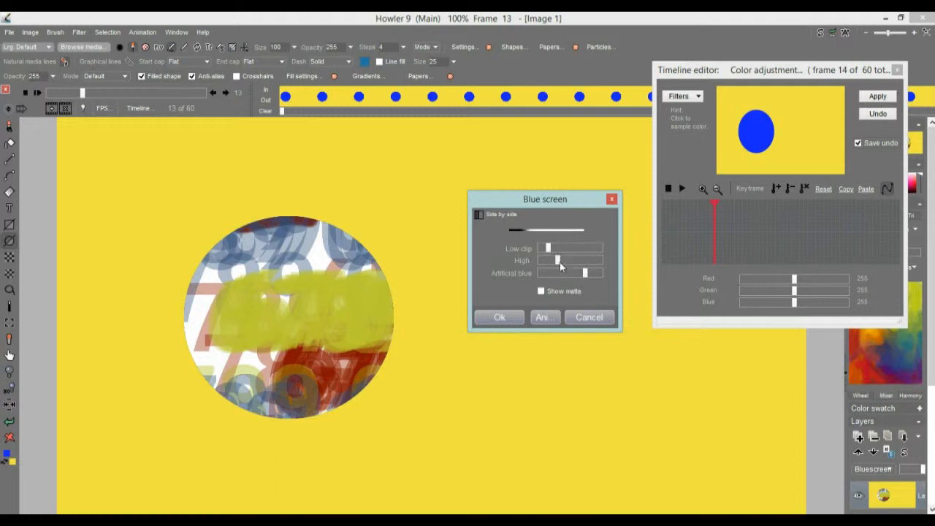
left_click(589, 263)
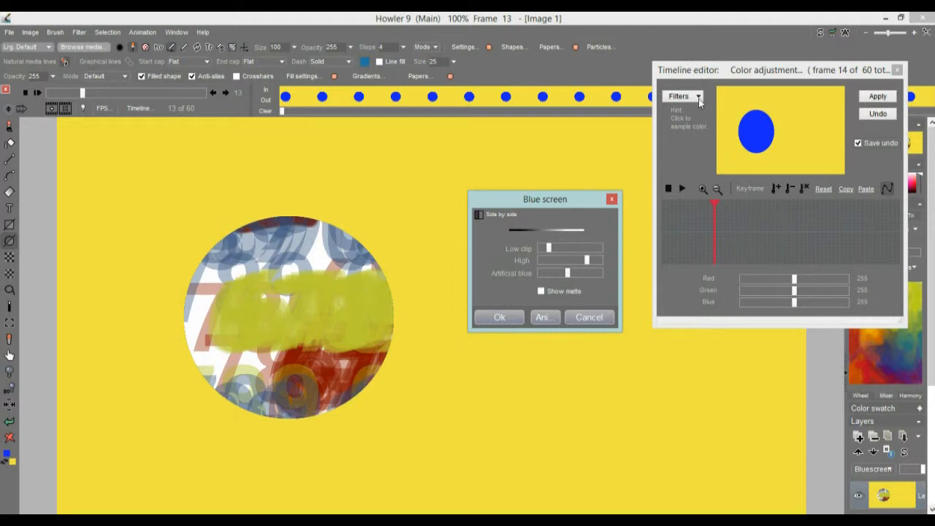
left_click(586, 318)
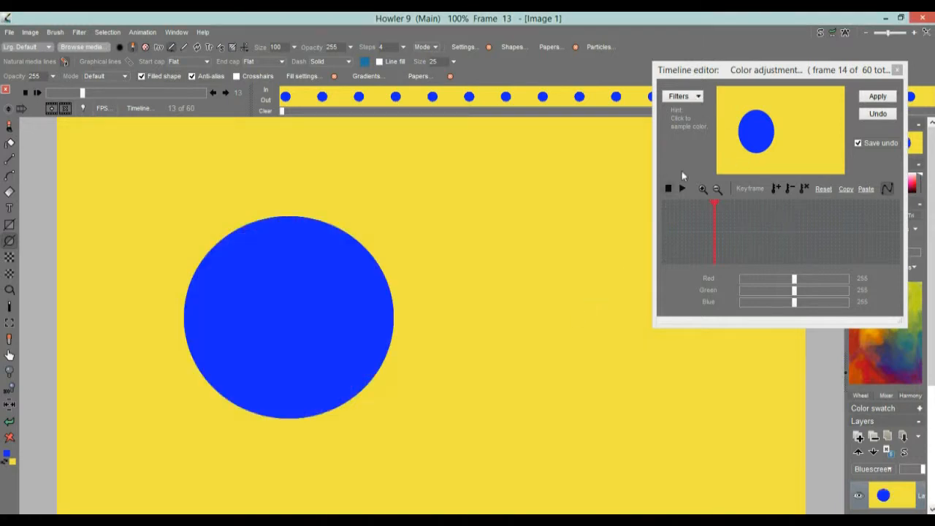
Step: Switch the timeline editor to the Bluescreen filter under Composite with swap and scrub its timeline to frame 33
left_click(684, 95)
mouse_move(844, 110)
left_mouse_down()
mouse_move(839, 228)
mouse_move(836, 204)
mouse_move(783, 196)
left_mouse_up()
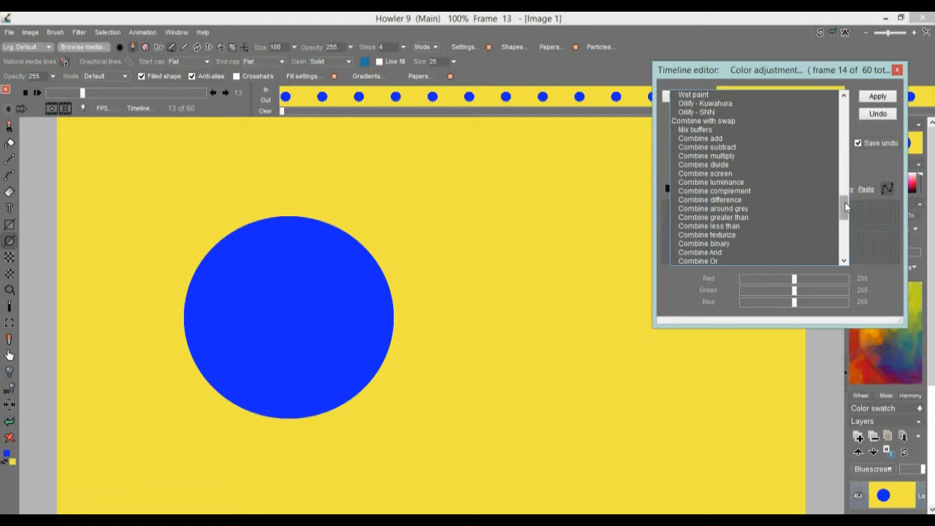
scroll(848, 208, "down", 7)
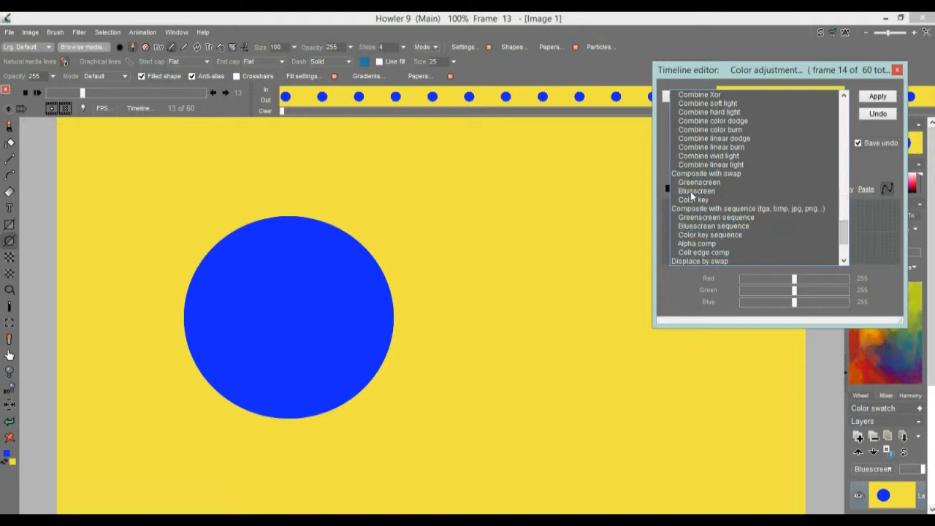
left_click(690, 191)
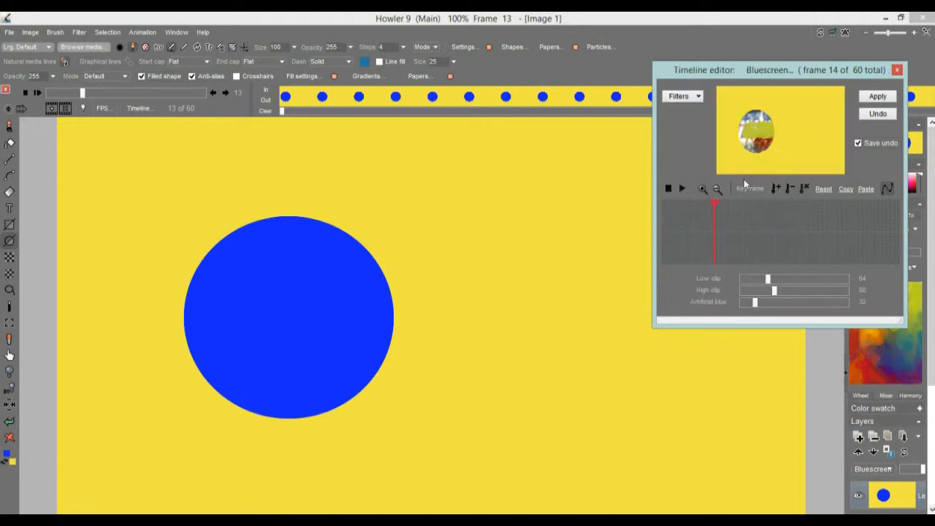
left_click_drag(725, 239, 791, 245)
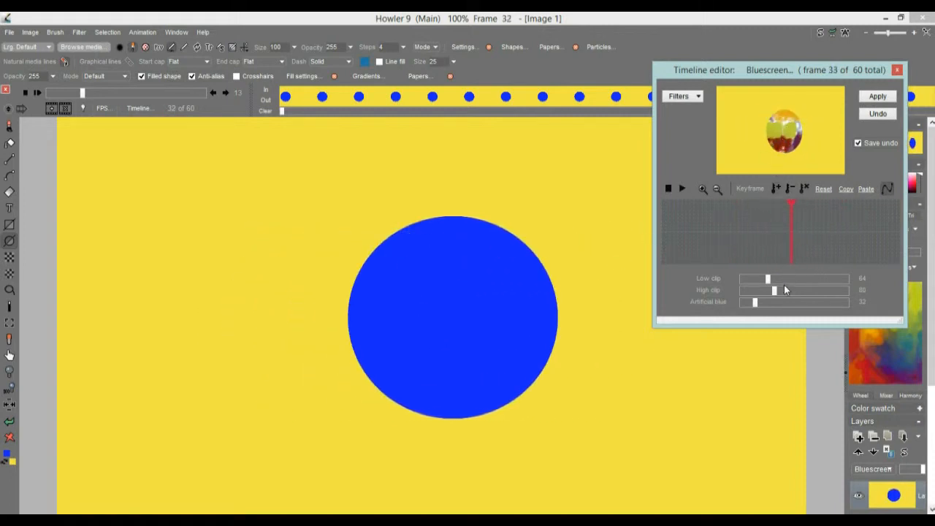
Step: Set the timeline Bluescreen filter to Low clip 22 and High clip 218, and scrub its preview to frame 53
left_click_drag(833, 294, 839, 294)
left_click_drag(758, 284, 751, 282)
left_click_drag(822, 290, 746, 290)
left_click(754, 279)
left_click(754, 291)
left_click_drag(843, 292, 831, 292)
mouse_move(751, 282)
left_mouse_down()
mouse_move(801, 285)
mouse_move(751, 285)
left_mouse_up()
left_click_drag(689, 227, 872, 226)
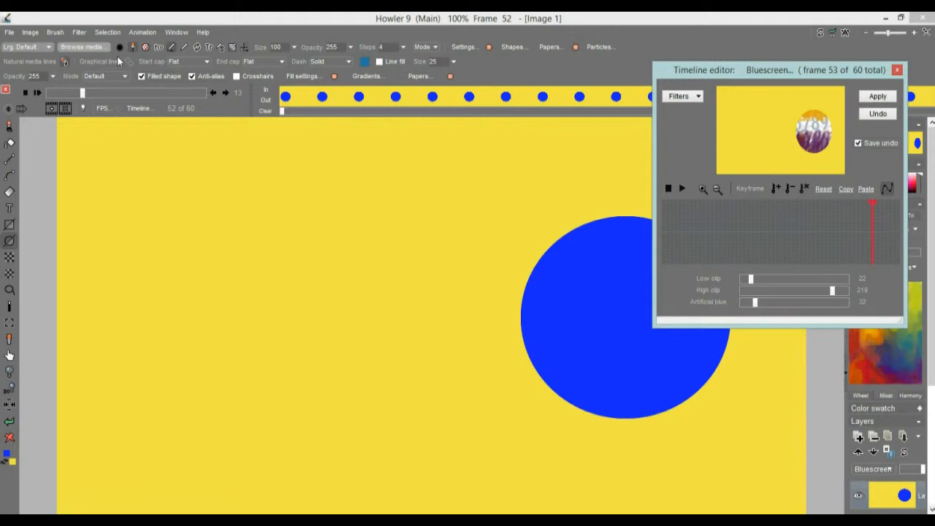
Step: Preview the Blue screen composite with swap on frame 52 of the main image and cancel it
left_click(79, 33)
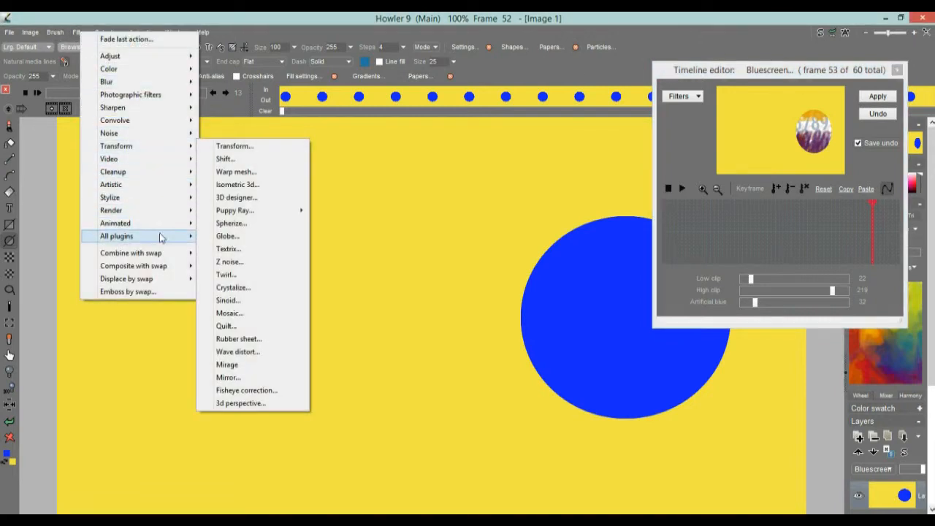
mouse_move(148, 272)
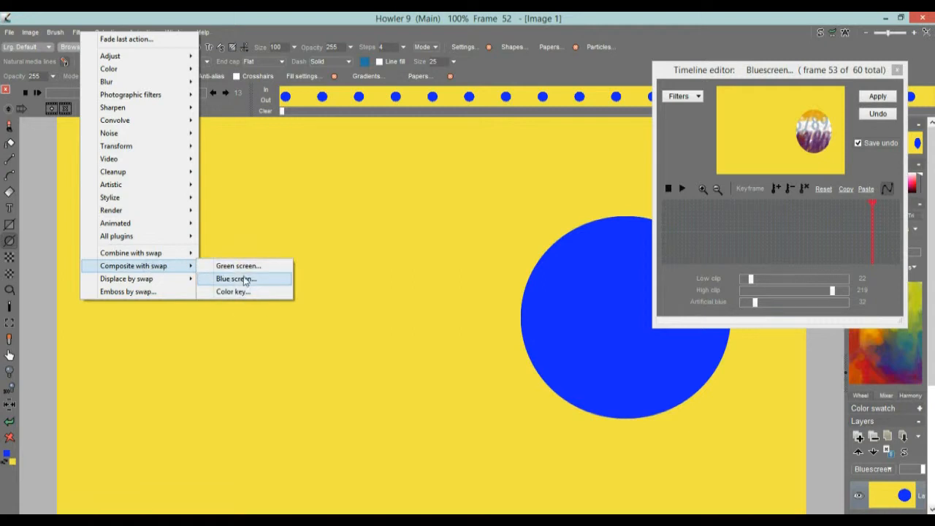
left_click(246, 278)
left_click_drag(411, 204, 258, 212)
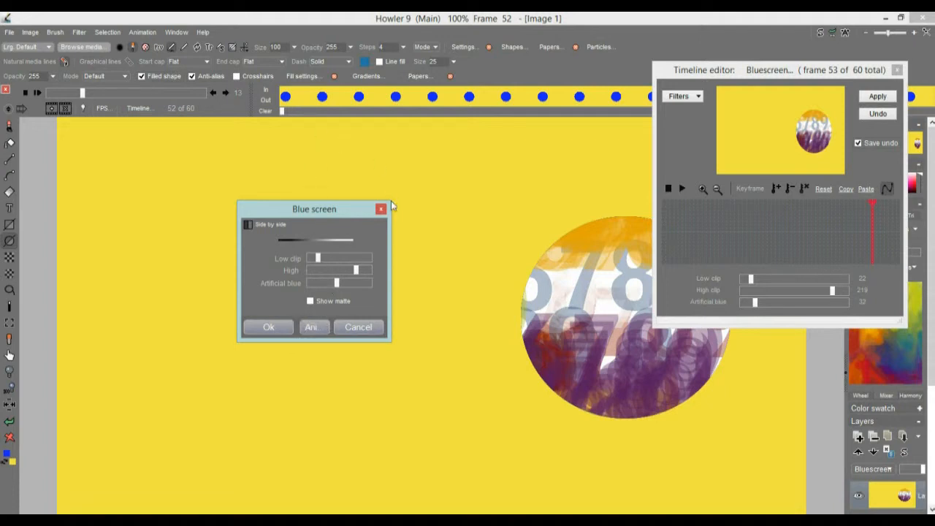
left_click(360, 327)
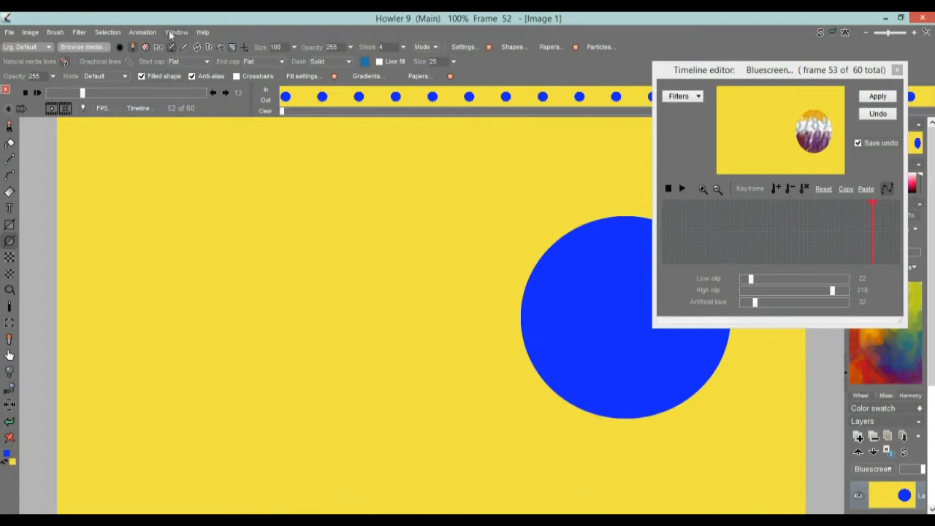
Step: Store the current animation to disc, move its stored preview clear of the timeline editor, and scrub the preview back toward the start
left_click(146, 34)
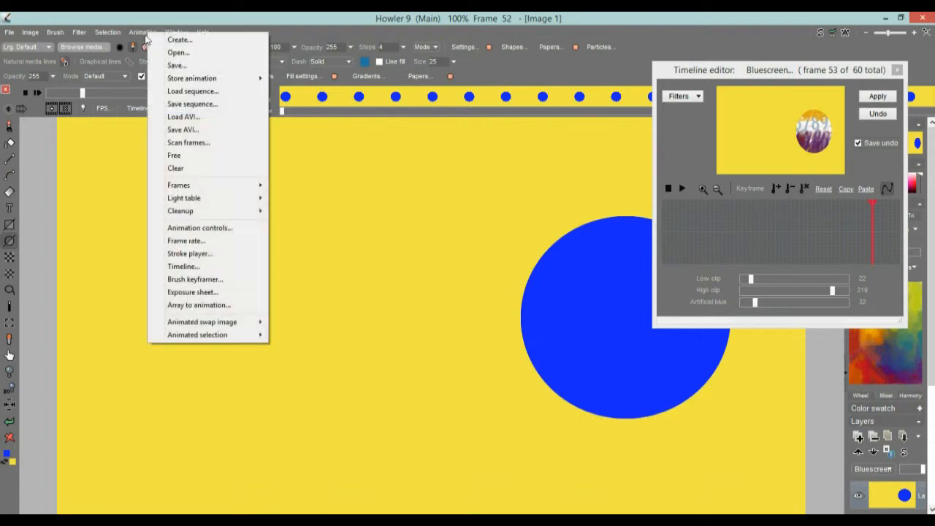
mouse_move(226, 84)
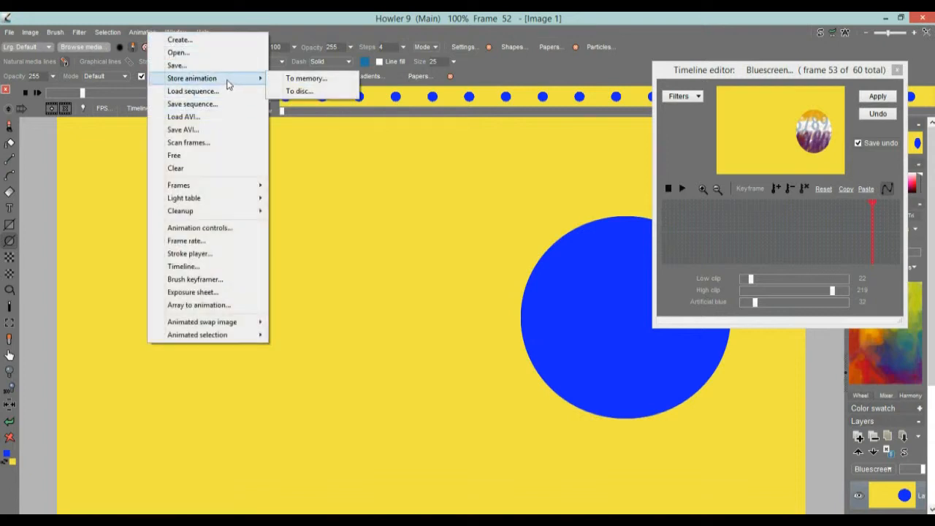
left_click(301, 90)
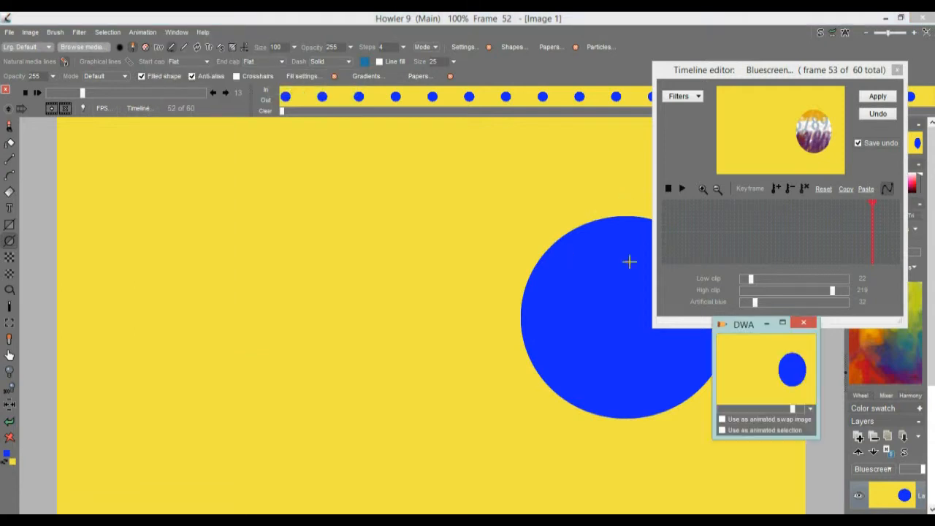
left_click_drag(739, 324, 37, 390)
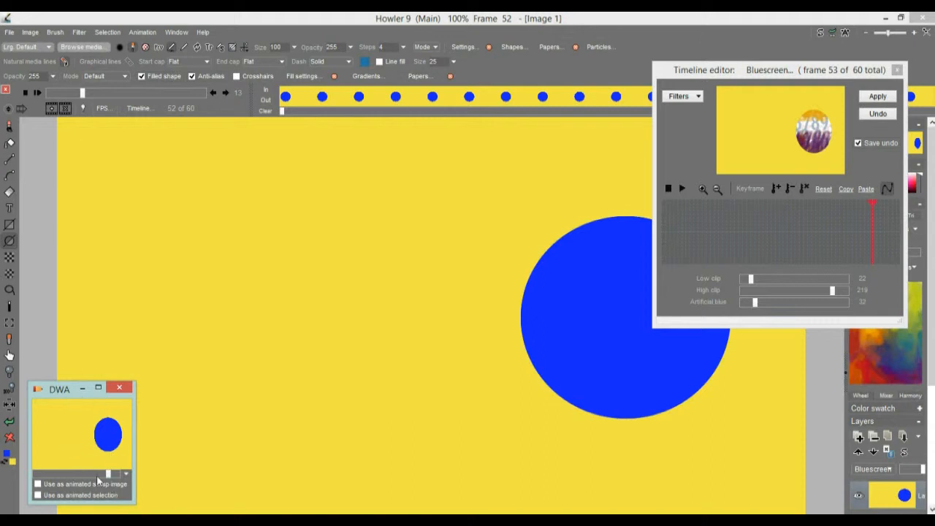
left_click_drag(92, 476, 57, 477)
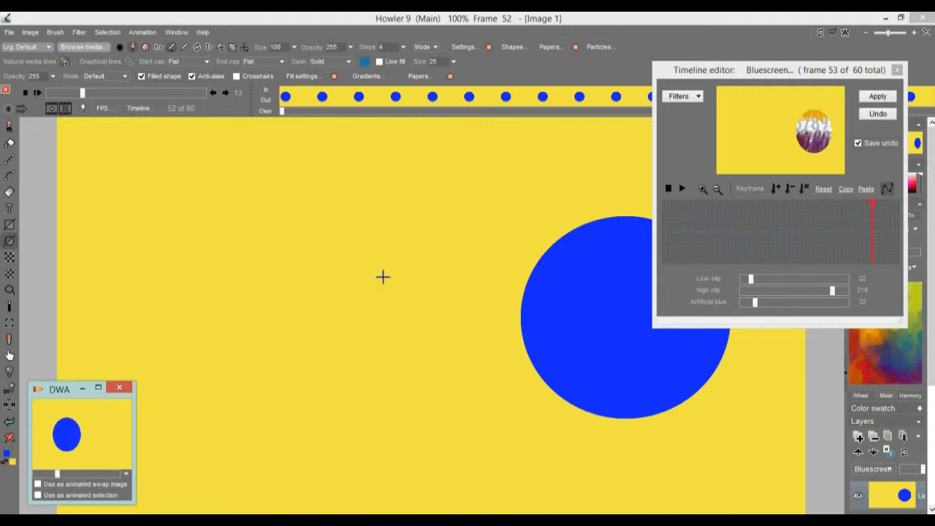
left_click_drag(69, 477, 49, 476)
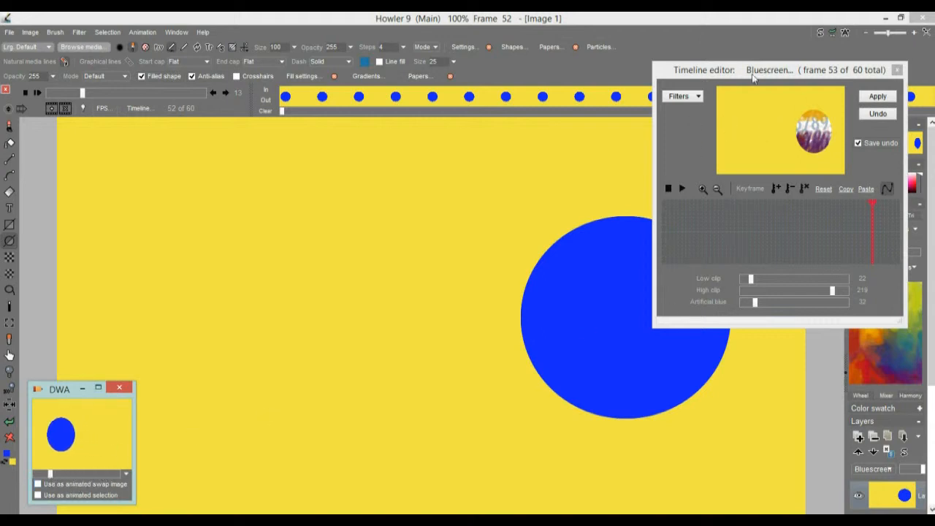
Step: Close the timeline editor, apply the Blue screen composite with swap across the entire animation, and scrub the result to frame 39
left_click(898, 70)
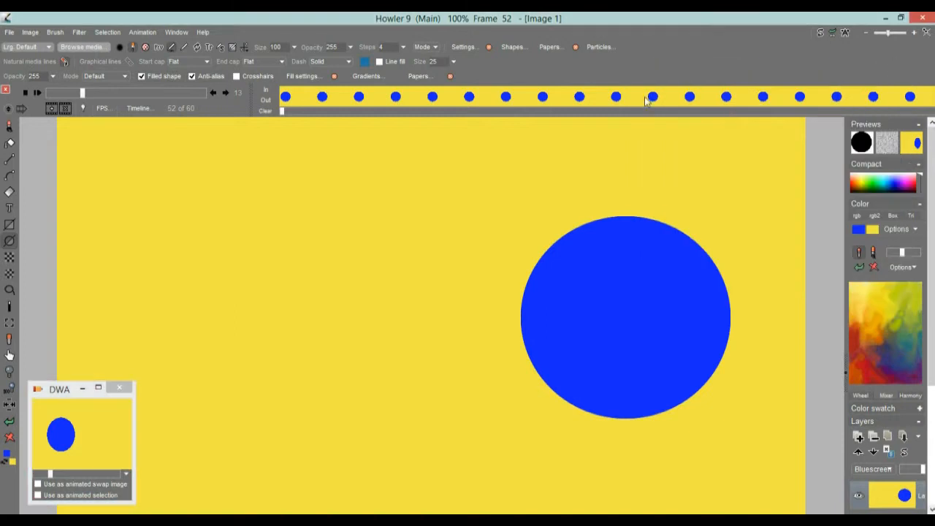
left_click(79, 32)
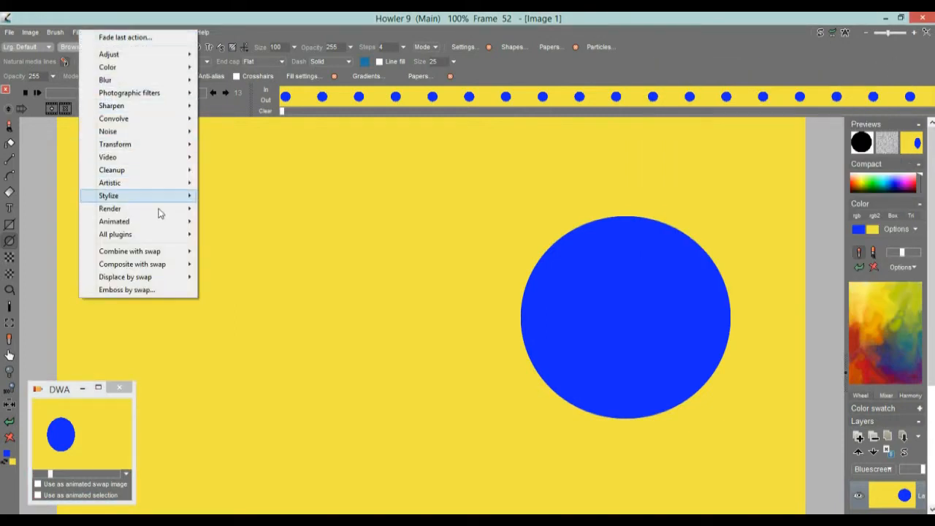
mouse_move(154, 222)
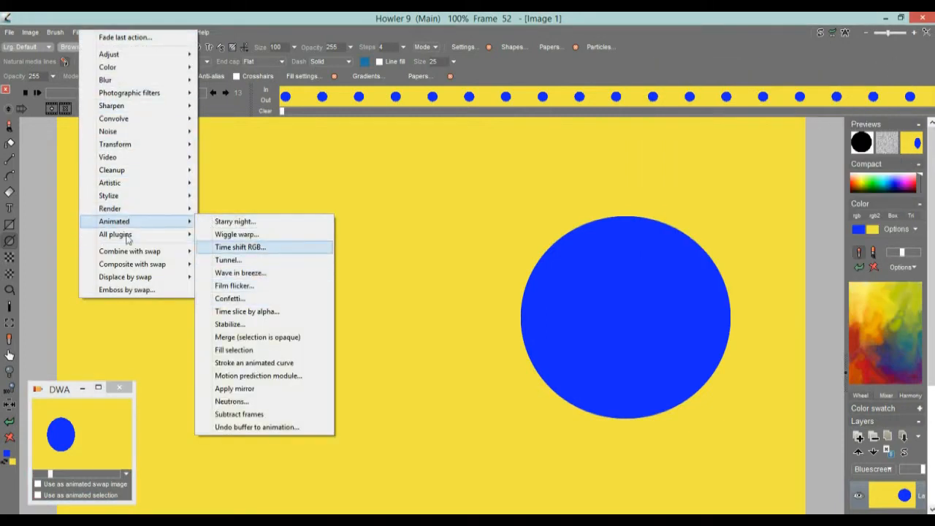
mouse_move(146, 264)
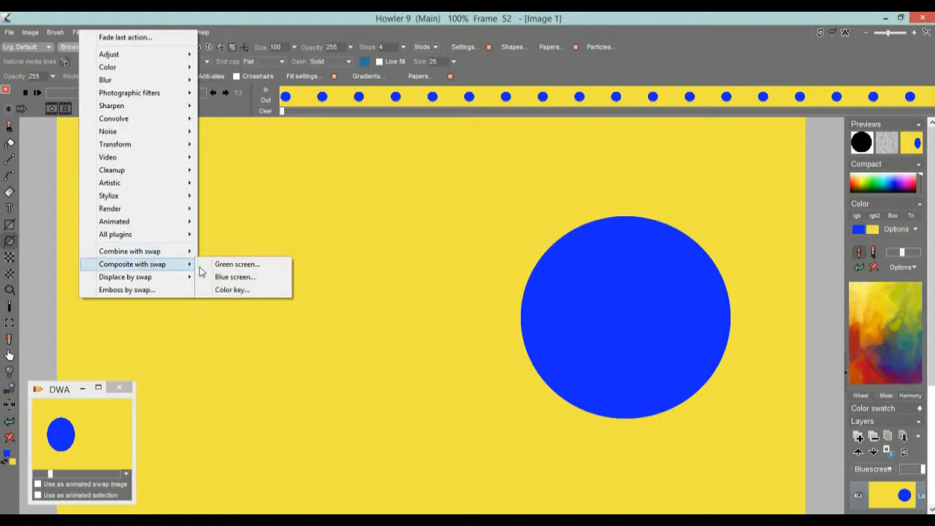
left_click(235, 277)
left_click_drag(460, 201, 266, 199)
left_click(326, 260)
left_click(272, 317)
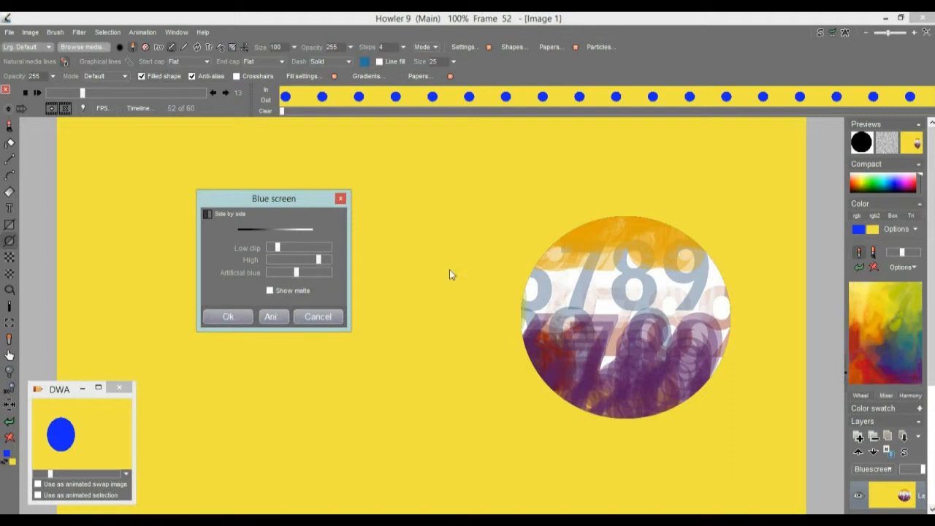
left_click(281, 317)
left_click(401, 324)
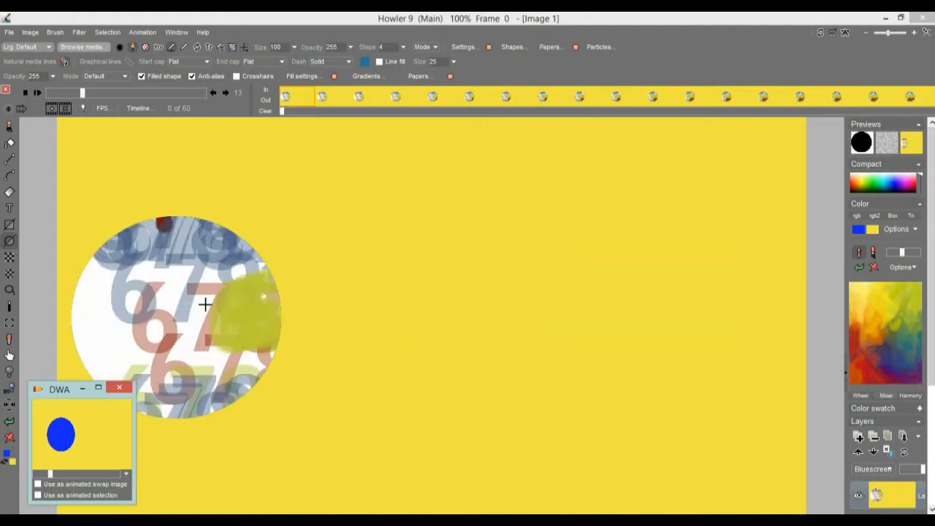
left_click_drag(72, 91, 187, 93)
mouse_move(159, 93)
left_mouse_down()
mouse_move(92, 92)
mouse_move(168, 92)
mouse_move(88, 93)
mouse_move(151, 93)
left_mouse_up()
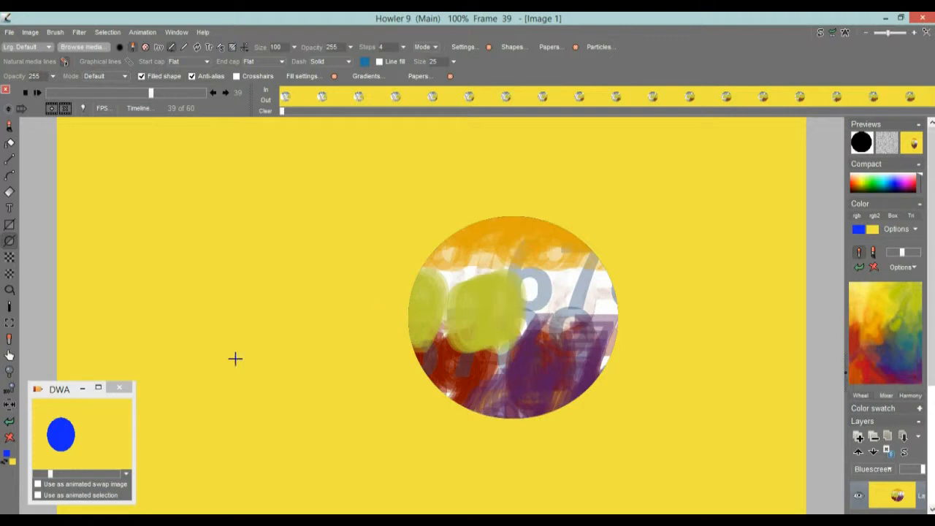
Step: Restore the stored animation in place of the current one and compare its main and swap images
left_click(84, 442)
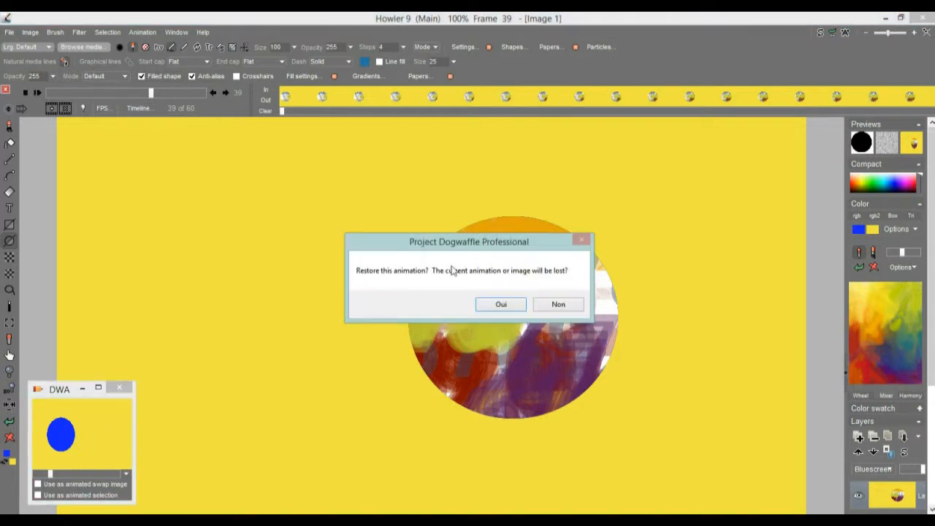
left_click(501, 304)
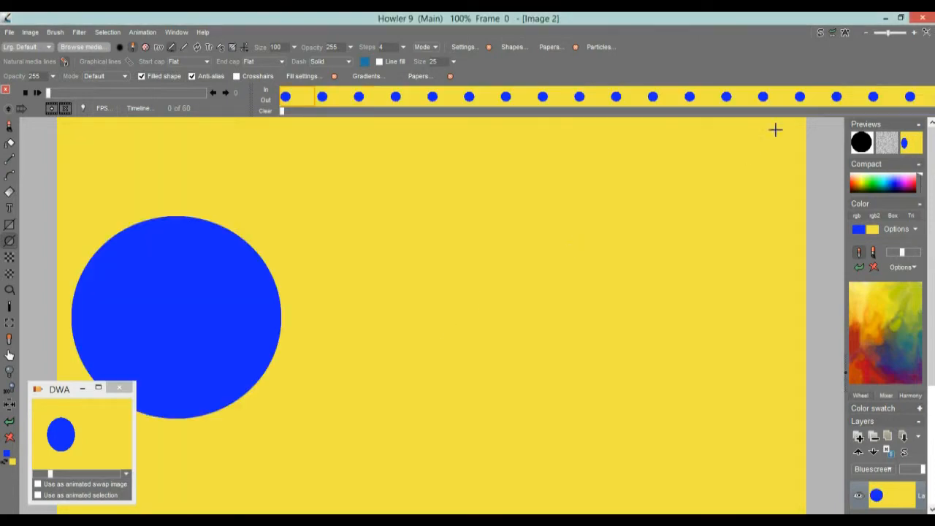
left_click(819, 35)
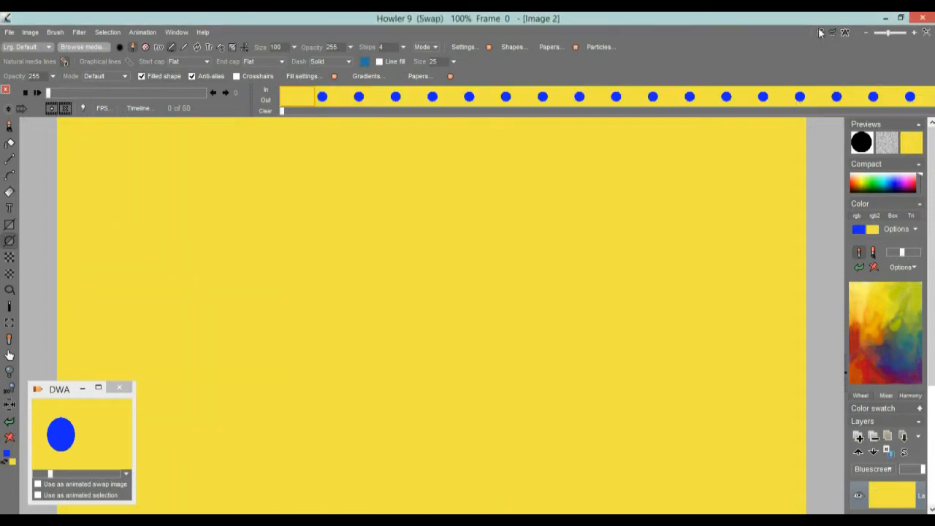
left_click(817, 34)
left_click(820, 34)
left_click(822, 35)
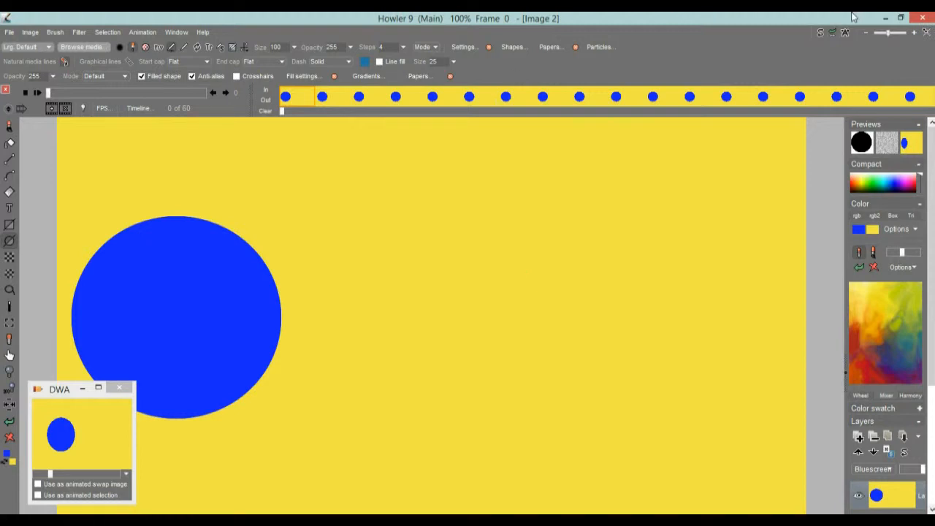
Step: At frame 22, switch to the swap image and start a Bumpy Toy render with the Spikey-Perlin algorithm
left_click(866, 33)
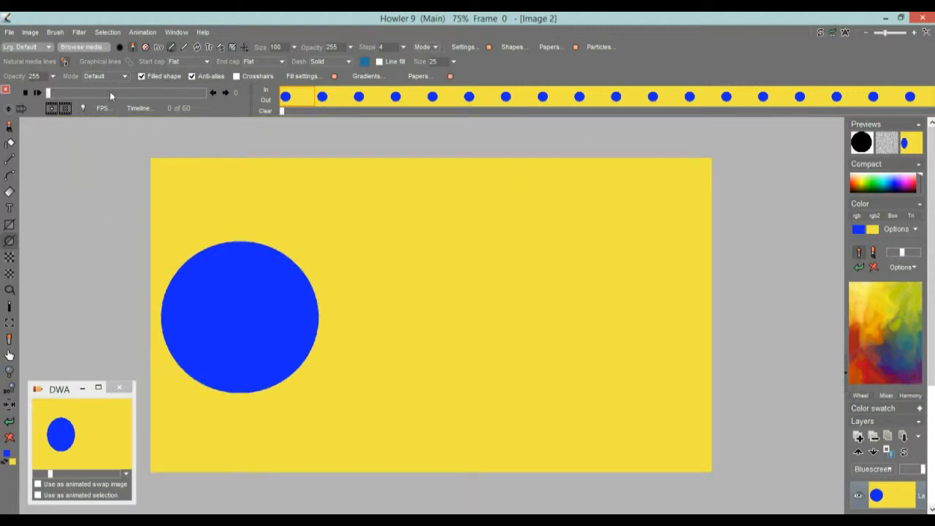
left_click_drag(85, 93, 48, 95)
left_click_drag(72, 89, 106, 91)
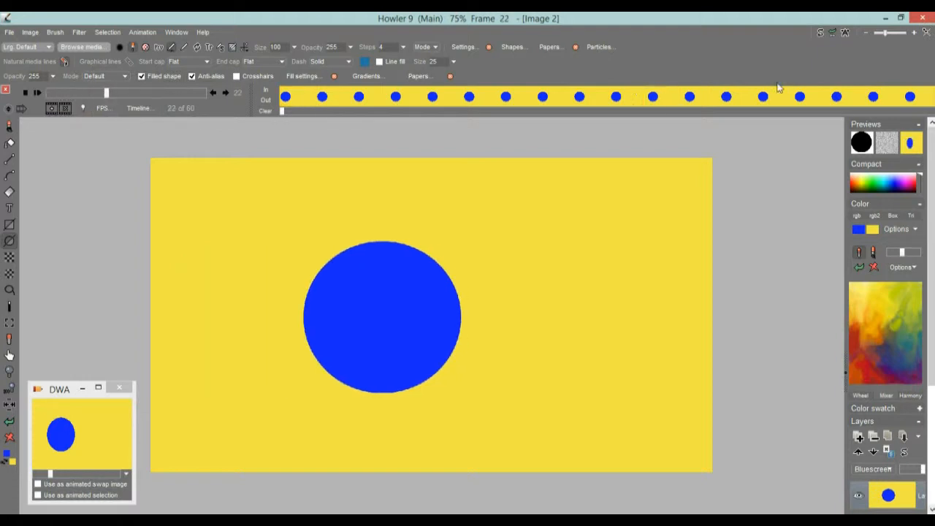
left_click(821, 33)
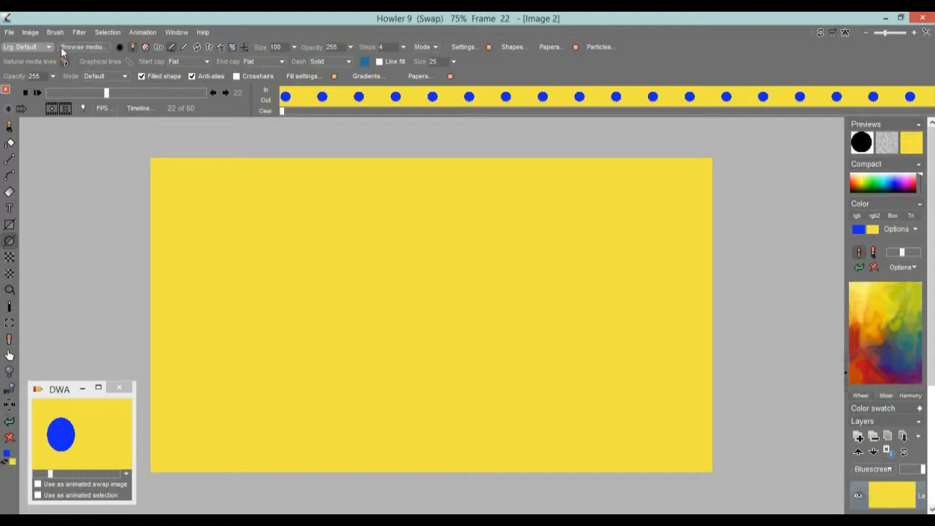
left_click(80, 33)
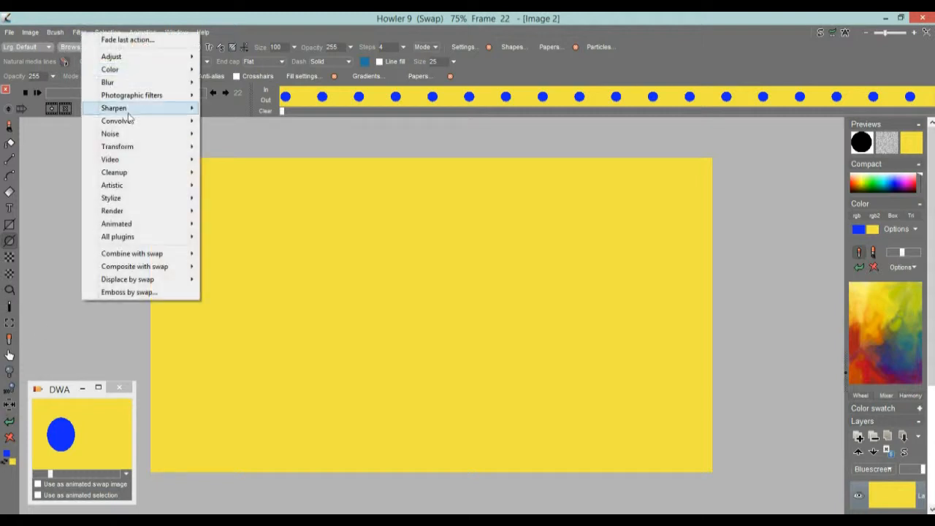
mouse_move(177, 211)
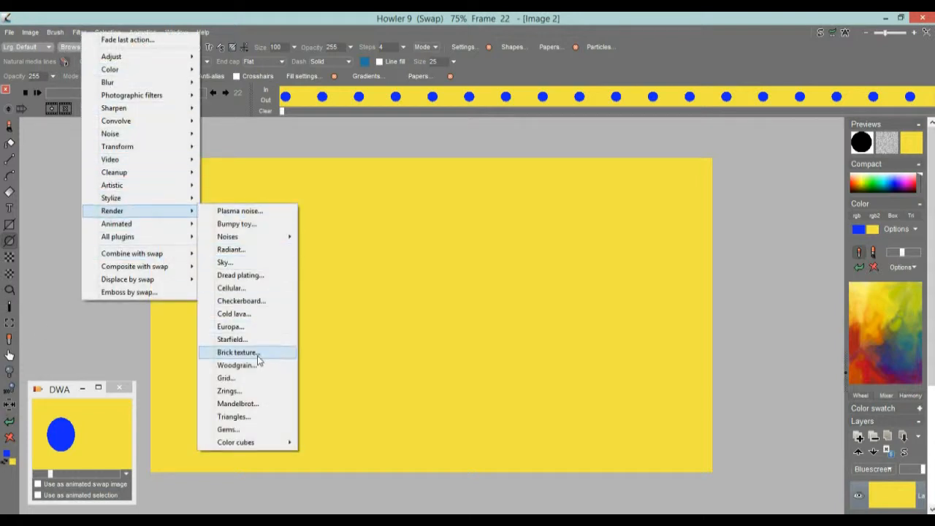
left_click(247, 225)
left_click(520, 209)
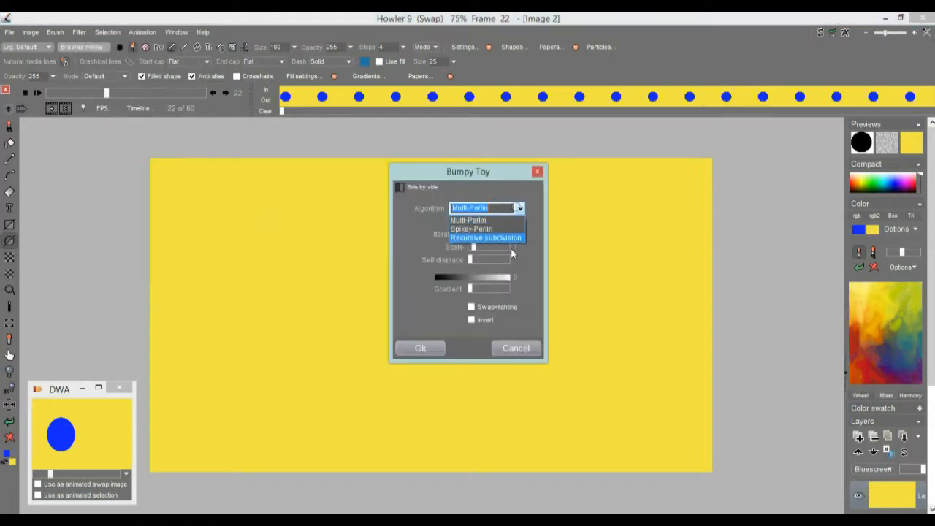
left_click(482, 227)
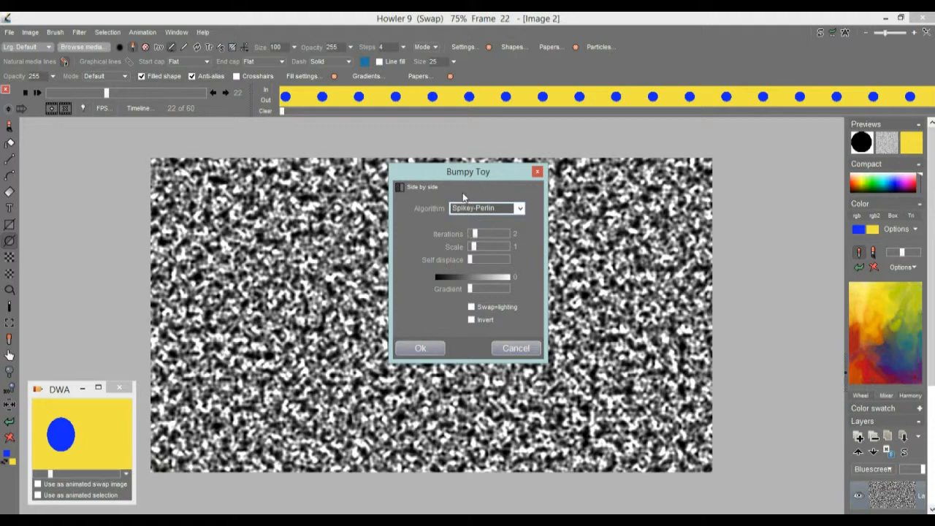
left_click_drag(450, 173, 268, 251)
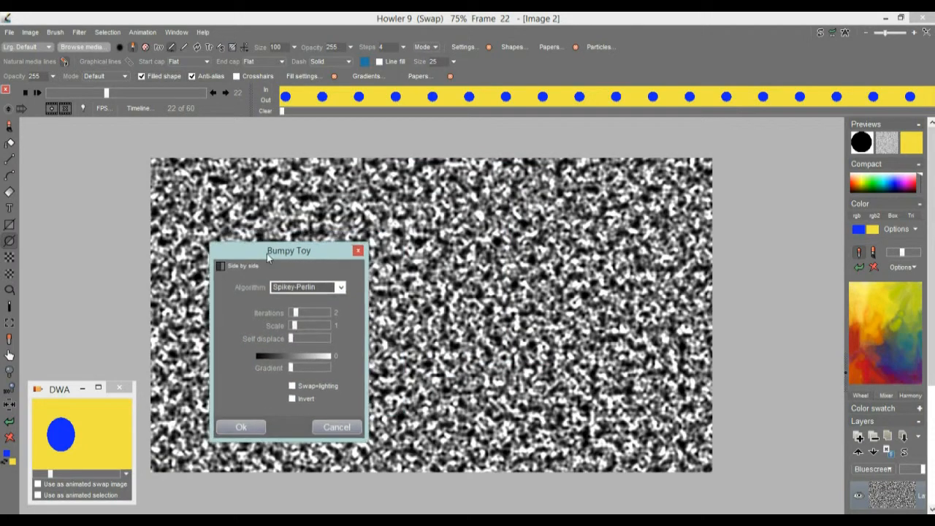
Step: Set the Bumpy Toy to 4 iterations, scale 5, gradient 4 and a medium self displace
left_click(310, 313)
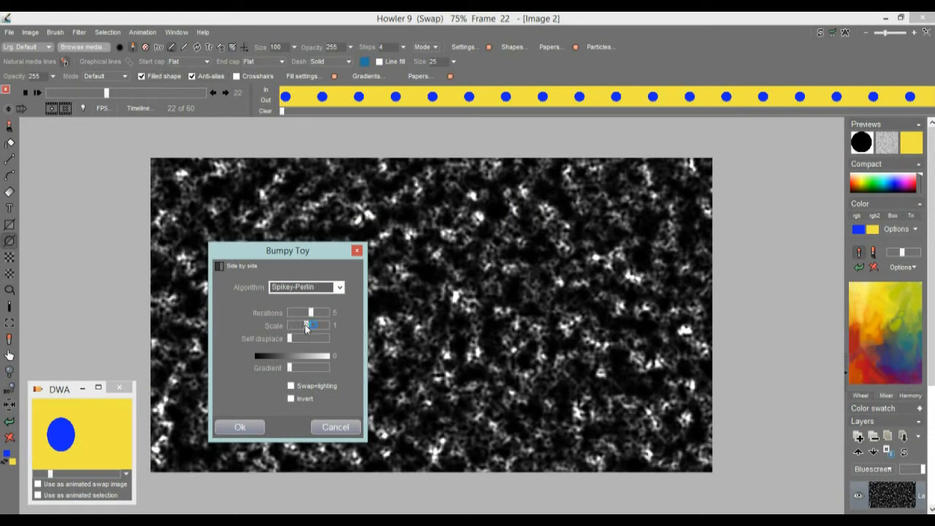
left_click(306, 327)
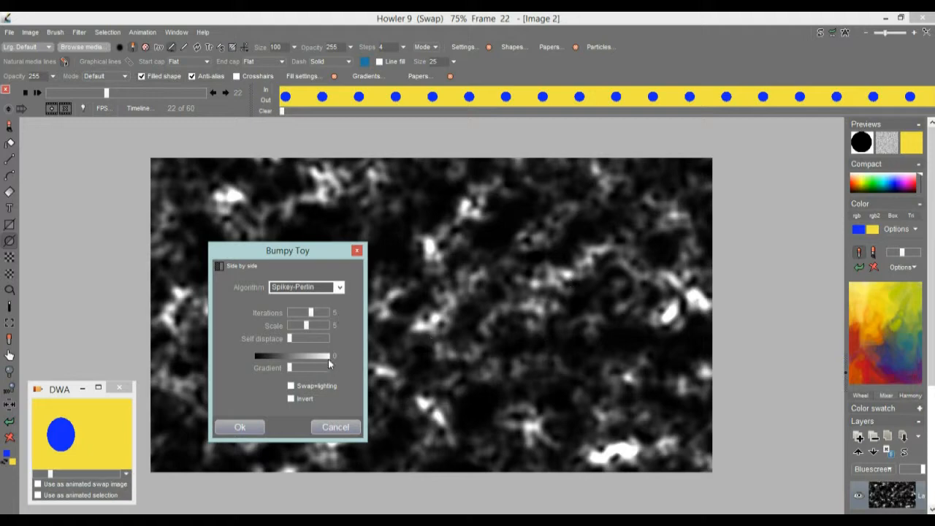
left_click(306, 367)
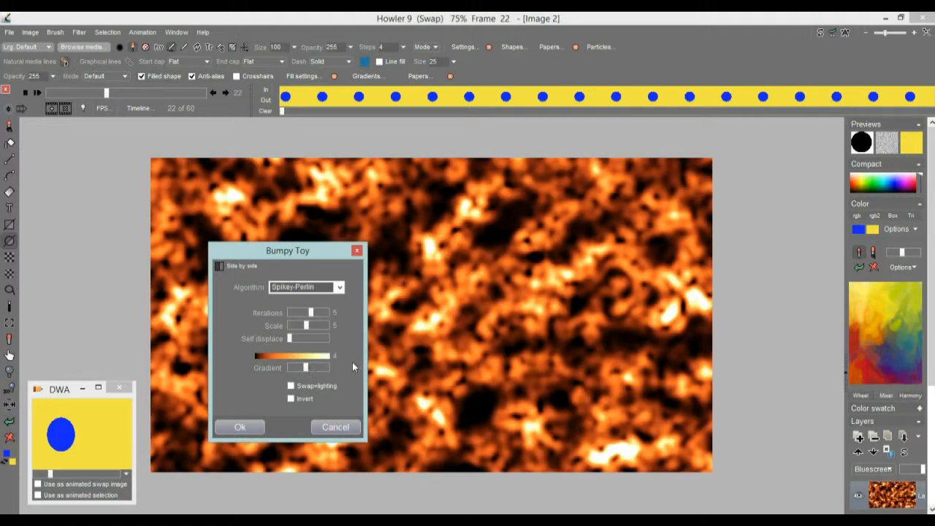
left_click_drag(301, 341, 313, 343)
left_click(307, 337)
left_click(303, 313)
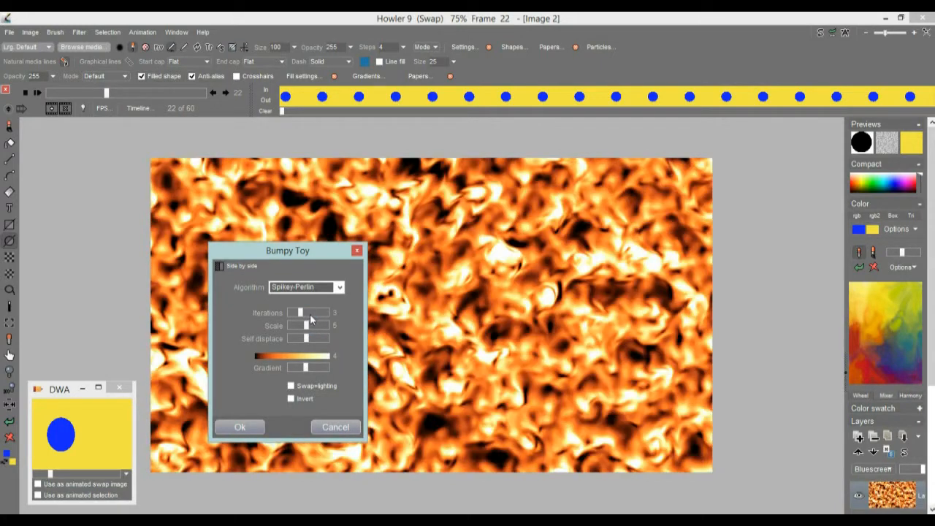
left_click(305, 313)
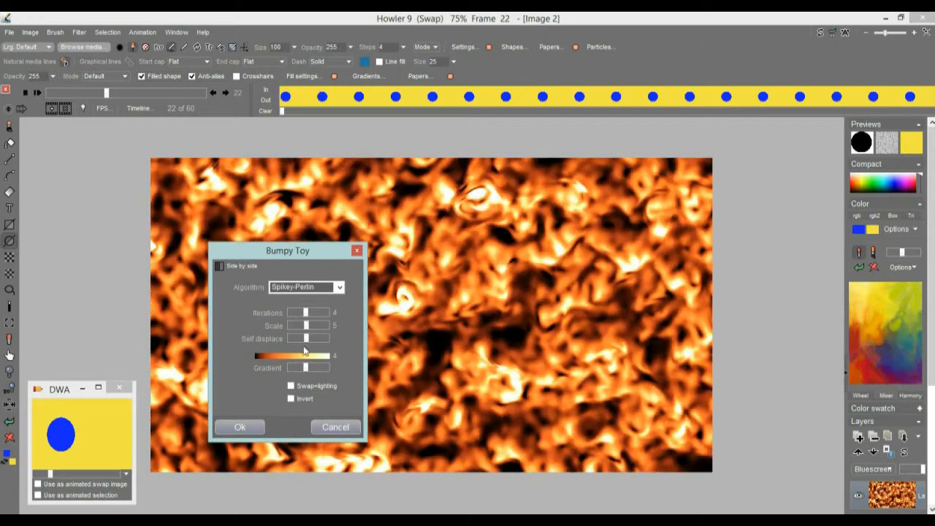
Step: Enable Invert and Swap=lighting for the Bumpy Toy and render the fiery texture onto the swap image
left_click(291, 398)
left_click(291, 386)
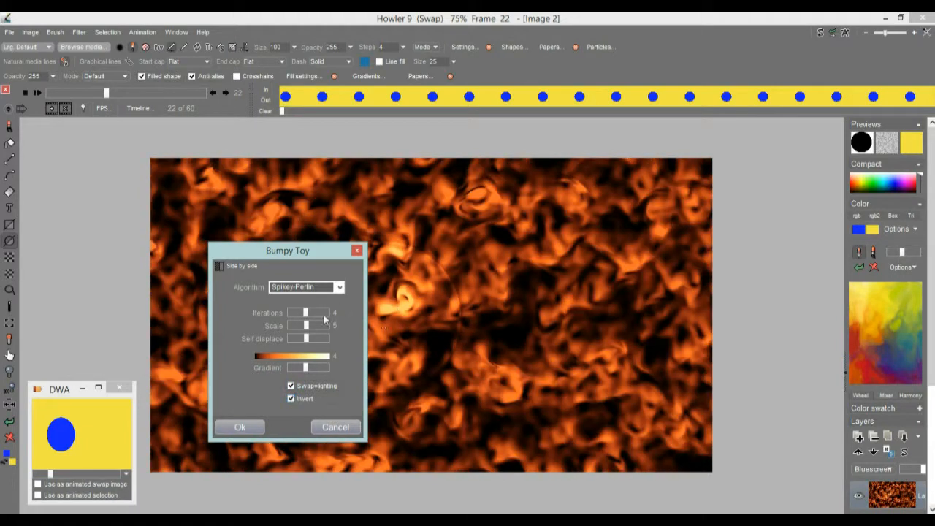
left_click_drag(289, 254, 711, 271)
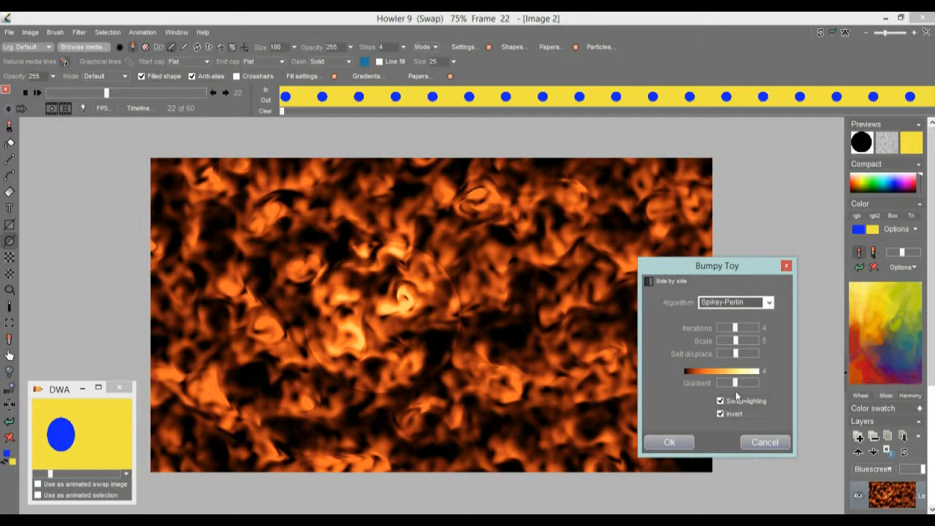
left_click(671, 444)
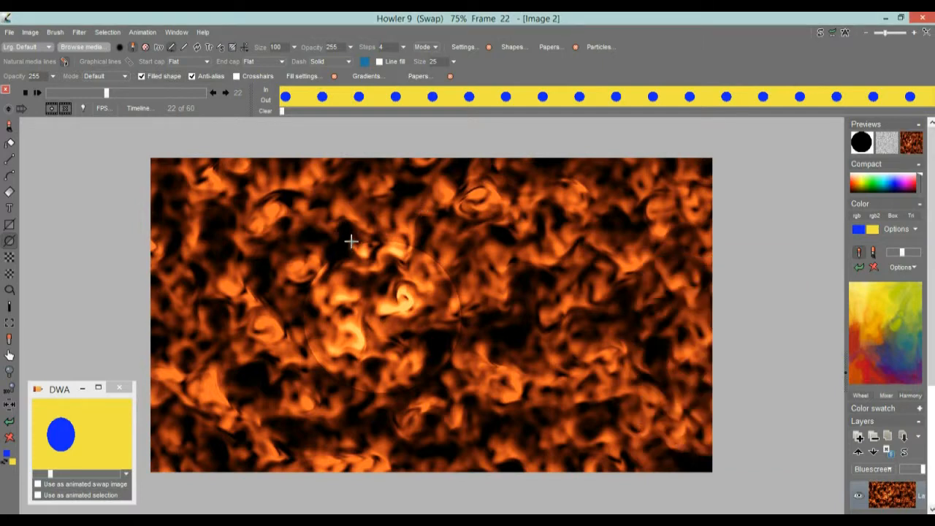
Step: Return to the main image at frame 8 and composite it with the swap texture across the whole animation using Blue screen
left_click(820, 33)
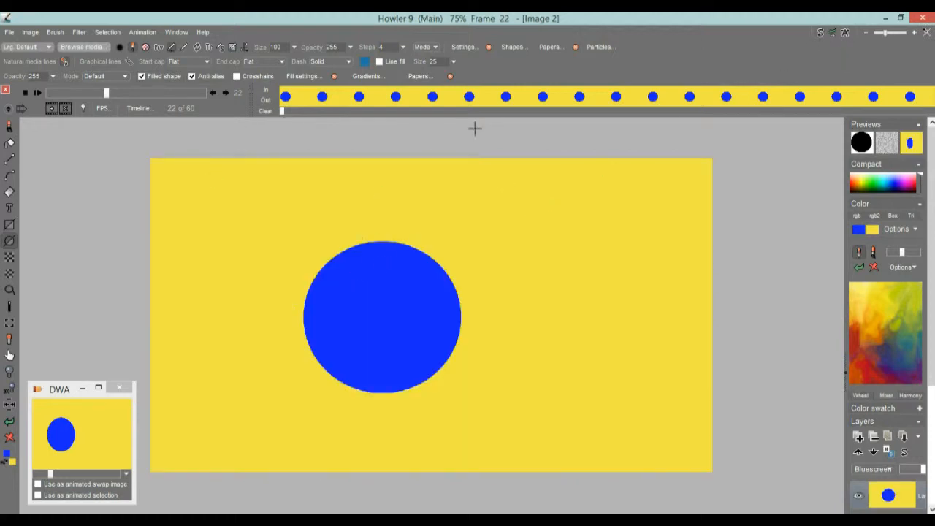
mouse_move(90, 92)
left_mouse_down()
mouse_move(59, 91)
mouse_move(158, 93)
mouse_move(62, 98)
mouse_move(72, 95)
left_mouse_up()
left_click(78, 32)
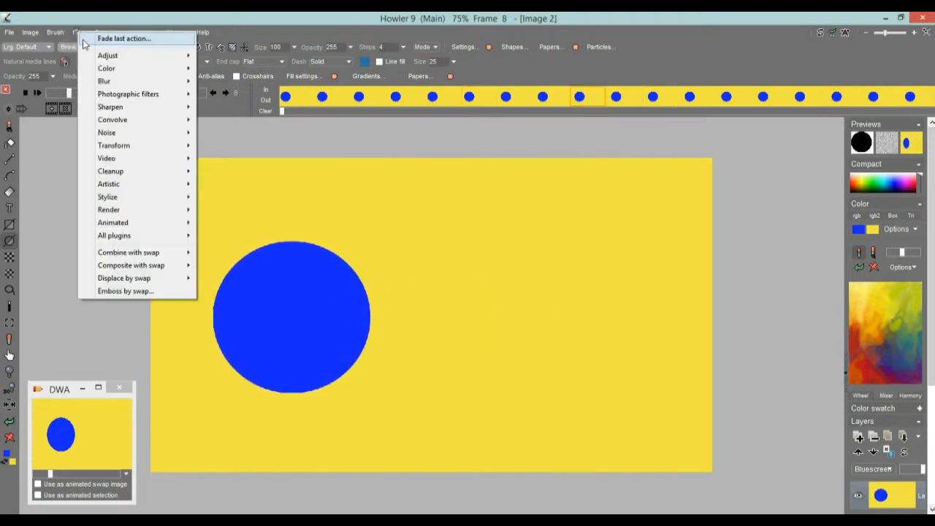
mouse_move(161, 269)
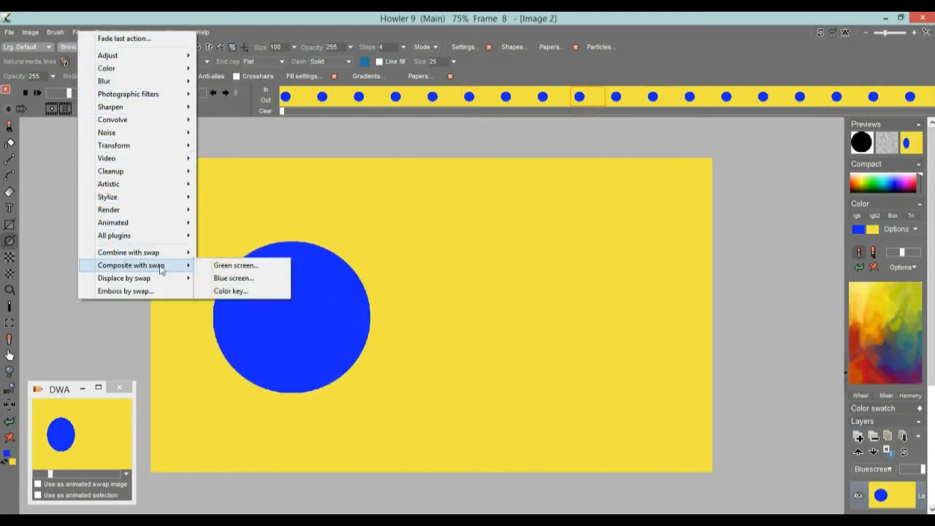
left_click(219, 277)
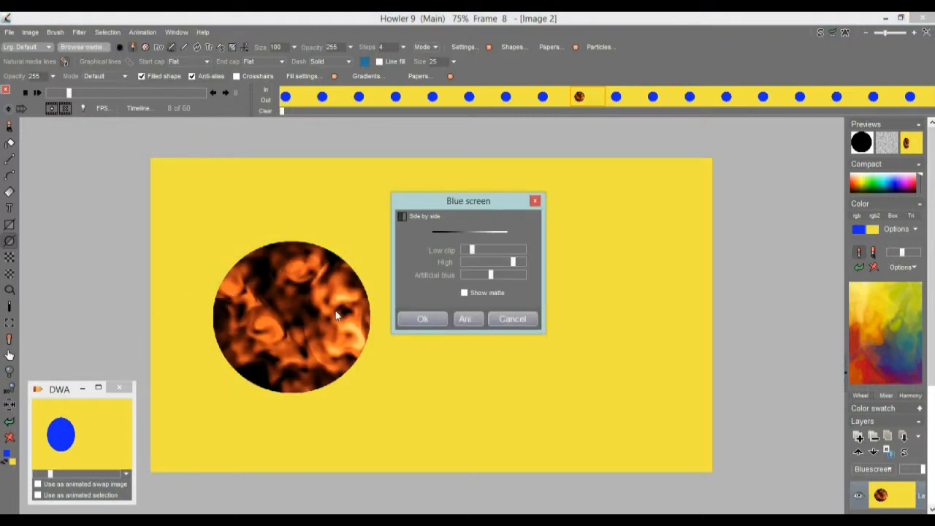
left_click_drag(462, 205, 541, 155)
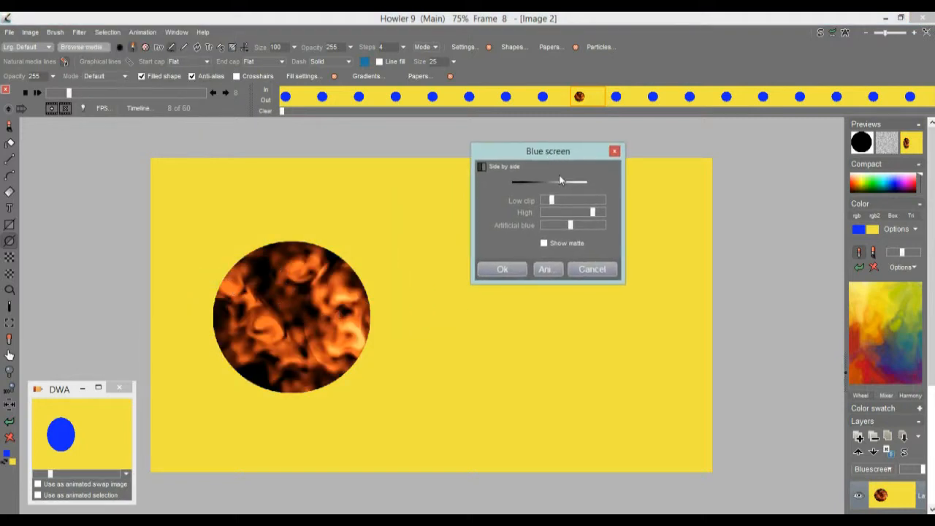
left_click(547, 270)
left_click(409, 324)
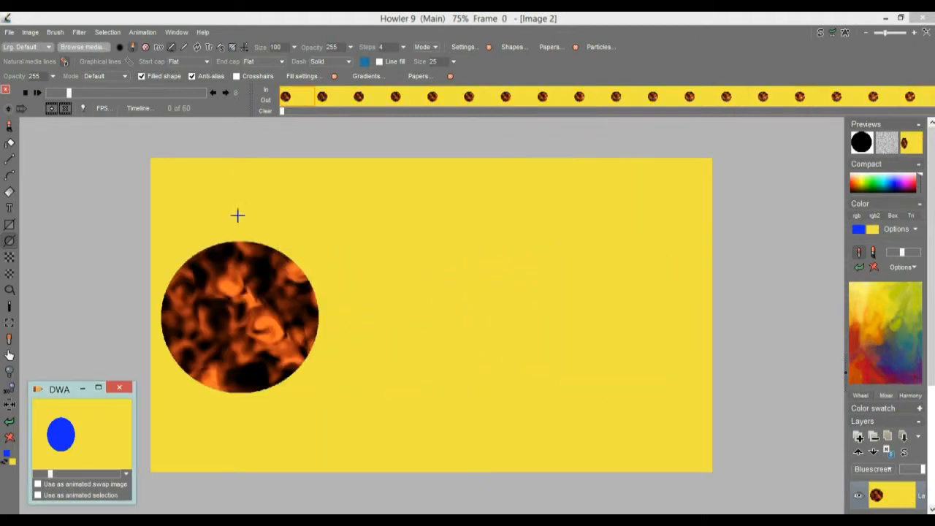
Step: Scrub the animation to frame 49 and back to frame 10 to examine the texture keyed inside the moving circle
left_click_drag(67, 93, 179, 109)
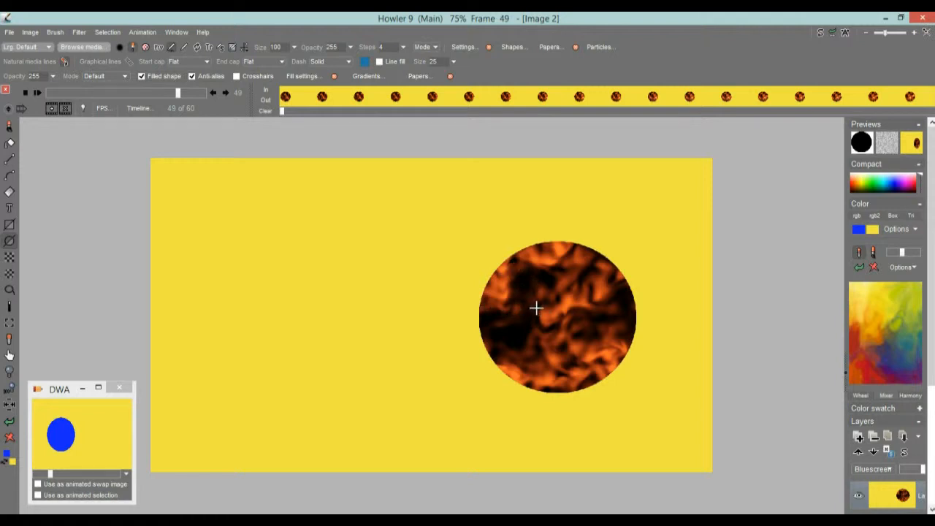
left_click(85, 92)
left_click_drag(100, 93, 74, 93)
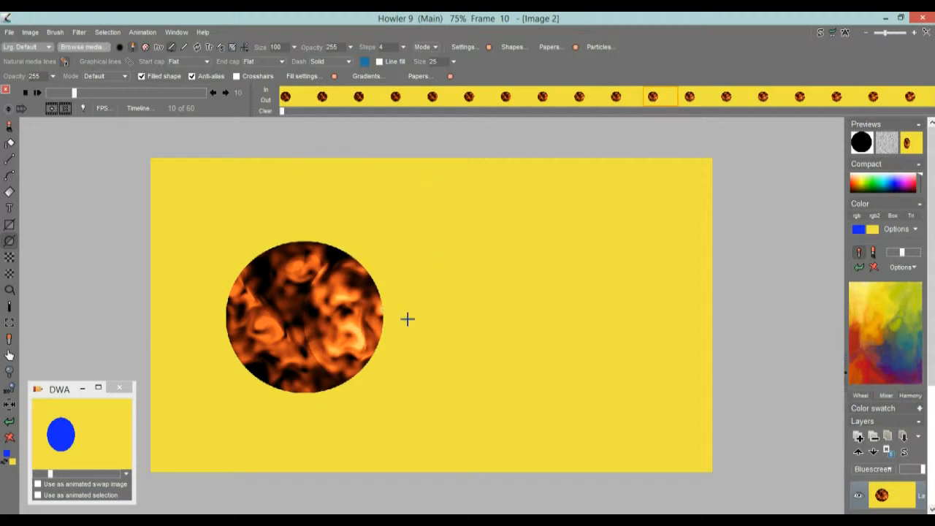
Step: Restore the stored circle animation in place of the current one and go to frame 1
left_click(94, 414)
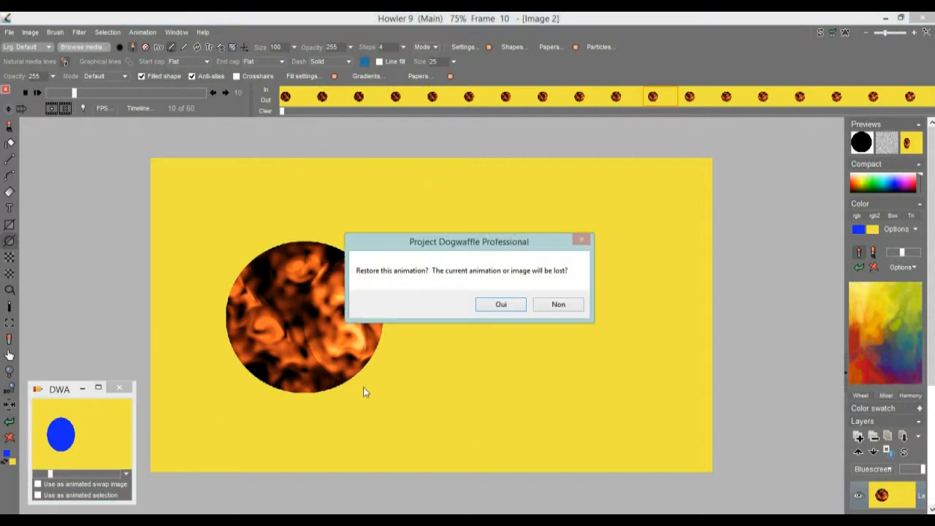
left_click(501, 304)
mouse_move(61, 94)
left_mouse_down()
mouse_move(146, 93)
mouse_move(58, 96)
left_mouse_up()
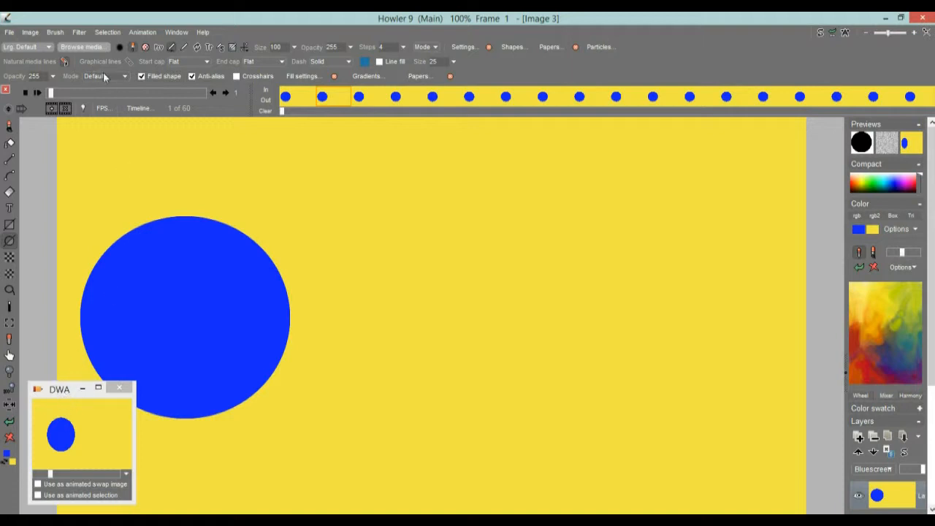
left_click(81, 33)
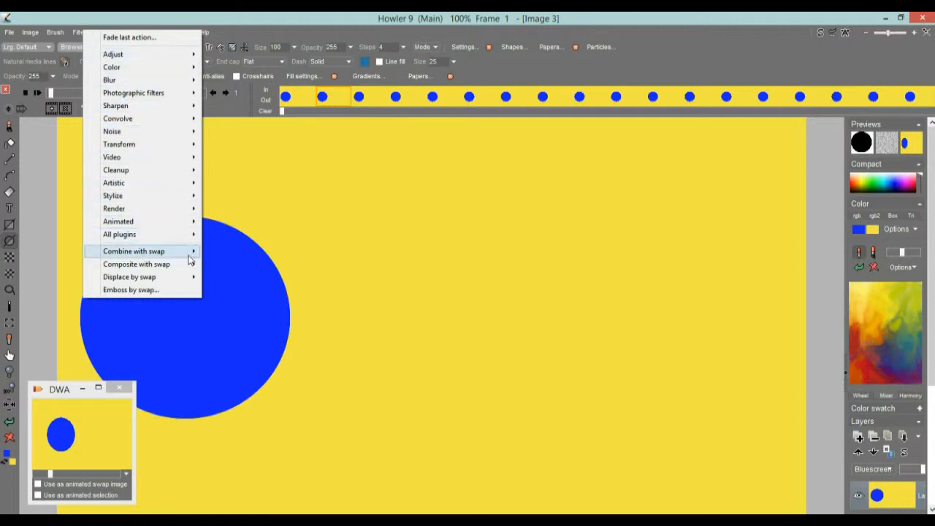
mouse_move(184, 253)
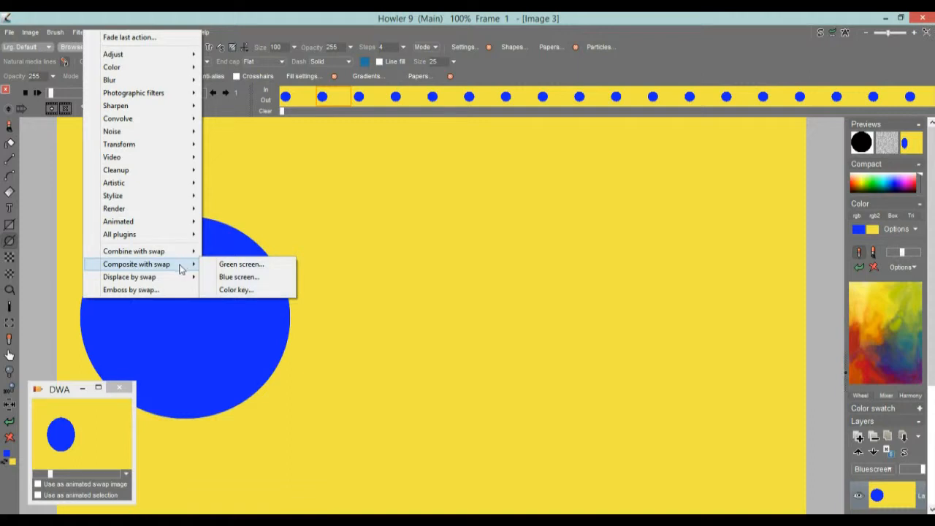
left_click(86, 18)
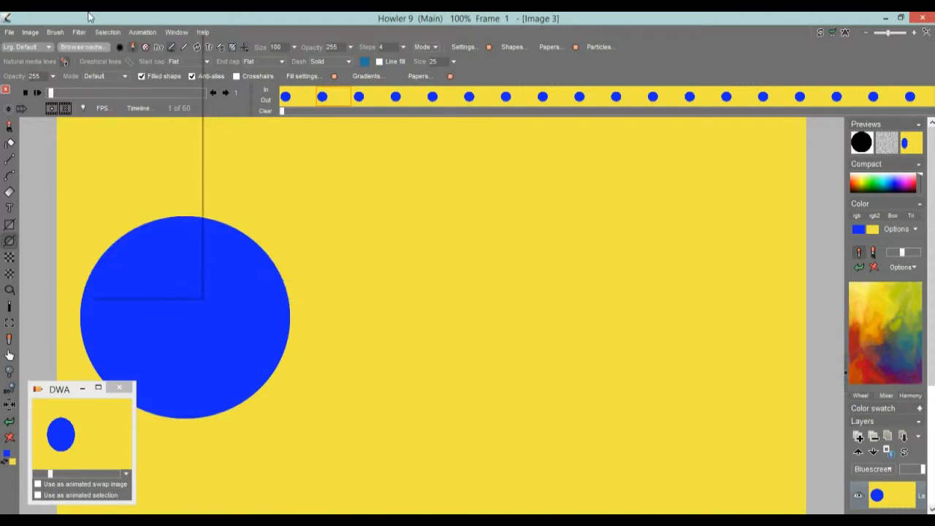
Step: Load the Bluescreen composite-with-swap filter in the Timeline editor and preview it across the animation up to frame 34
left_click(138, 108)
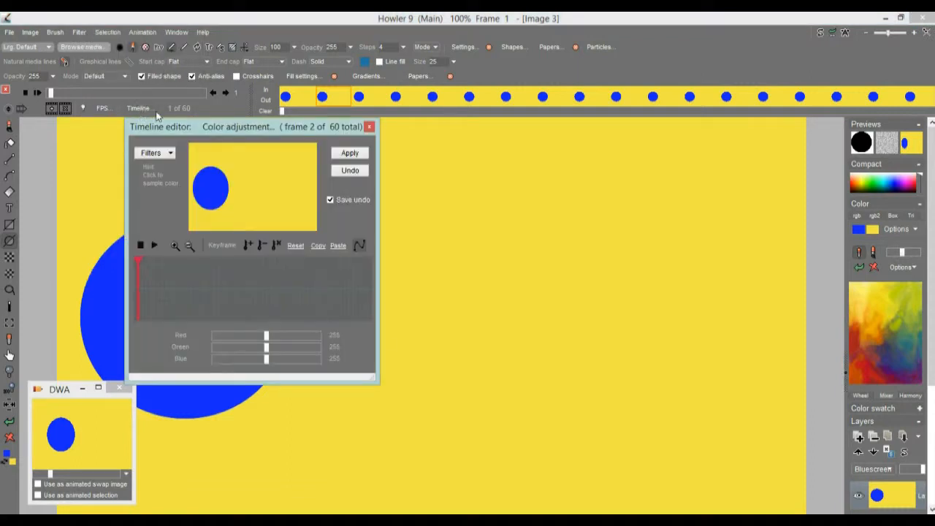
left_click_drag(178, 130, 490, 161)
left_click(473, 187)
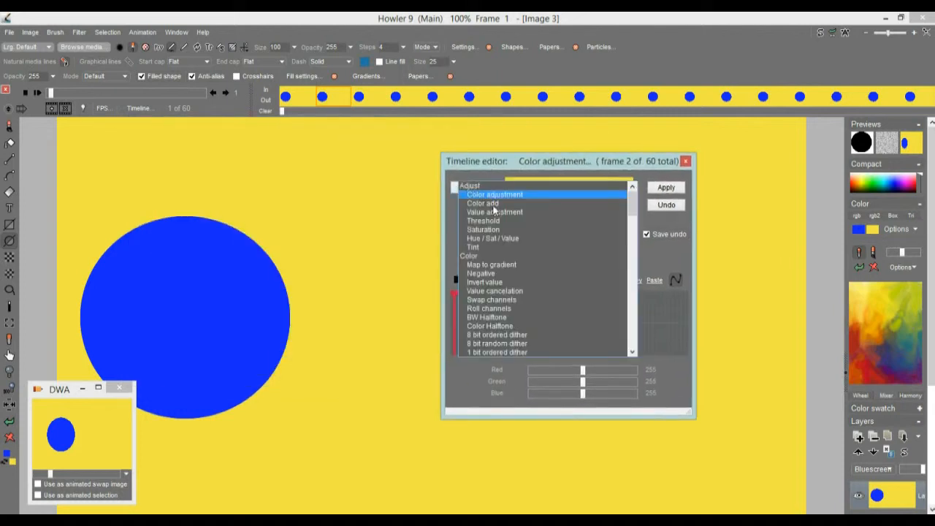
left_click_drag(633, 201, 622, 325)
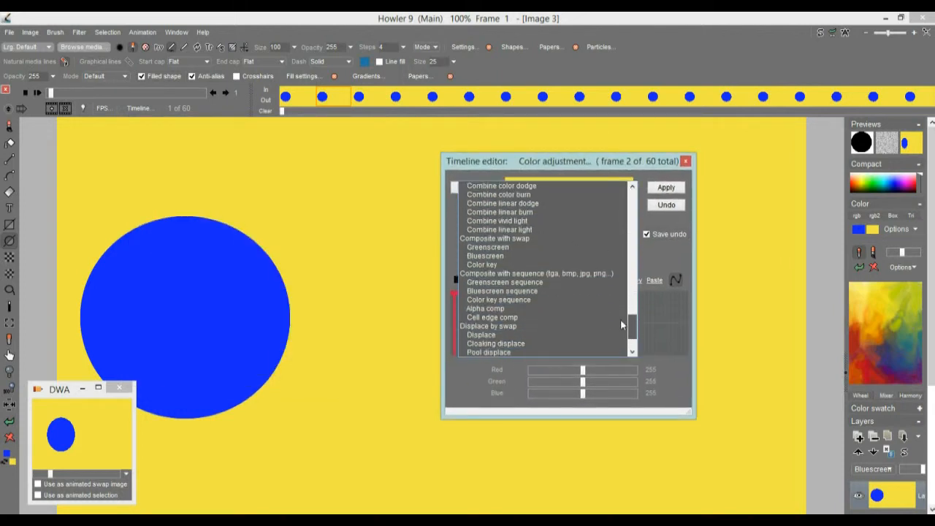
left_click(493, 256)
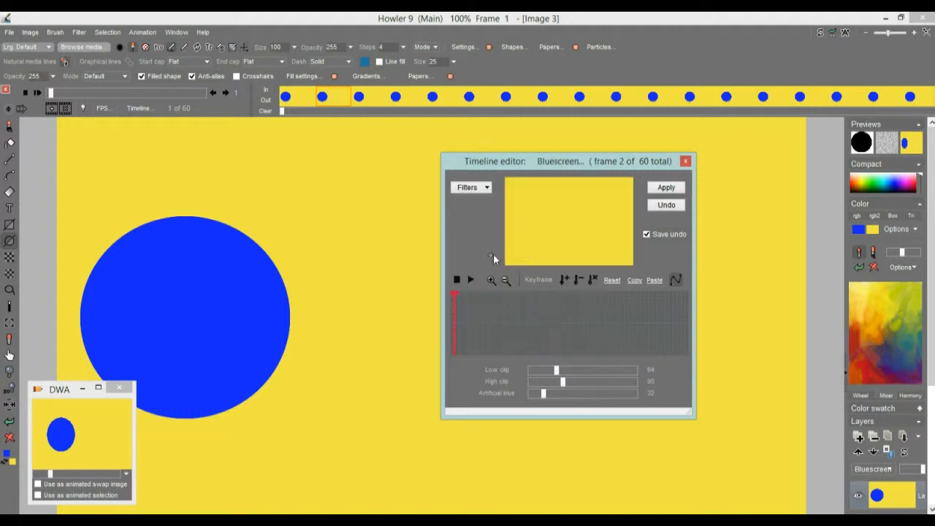
left_click_drag(502, 323, 518, 314)
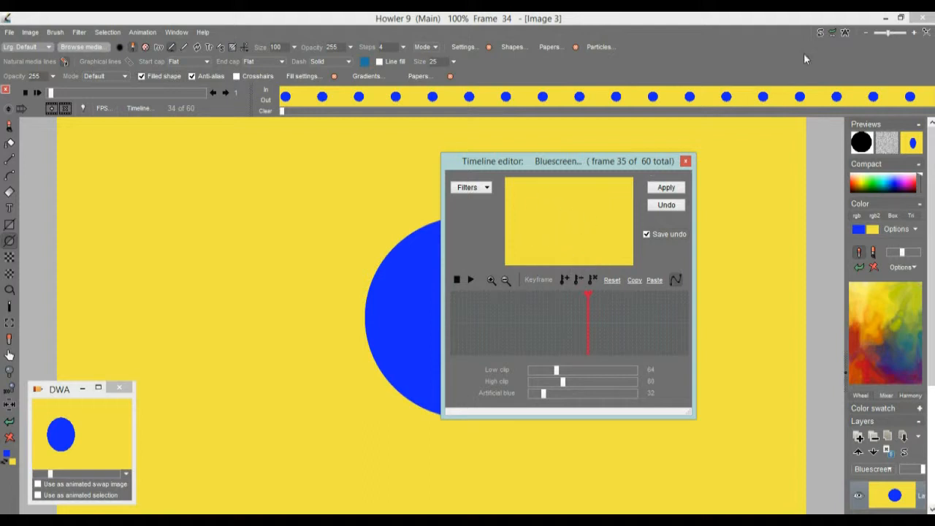
Step: Render a pink Grid with a grid size of 144 and a thickness of 32 onto the swap image
left_click(821, 33)
left_click_drag(597, 159, 708, 150)
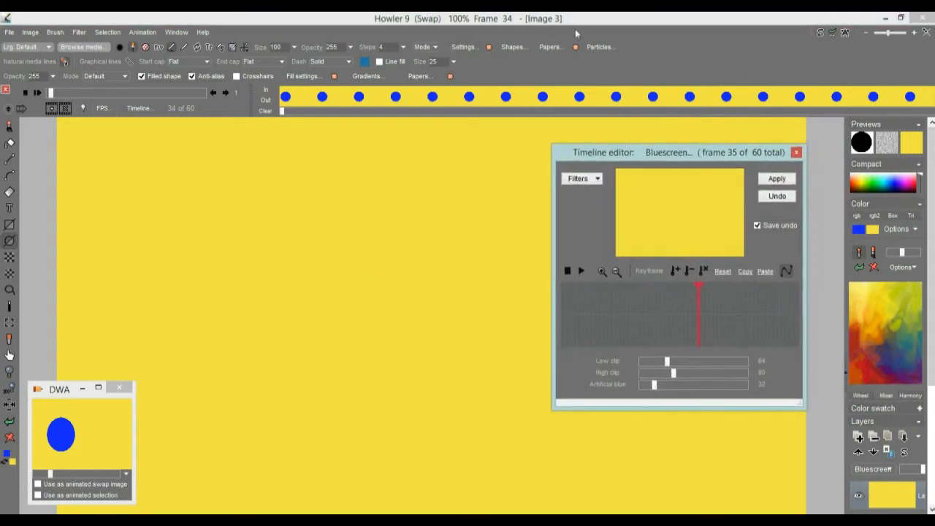
left_click(79, 32)
mouse_move(141, 212)
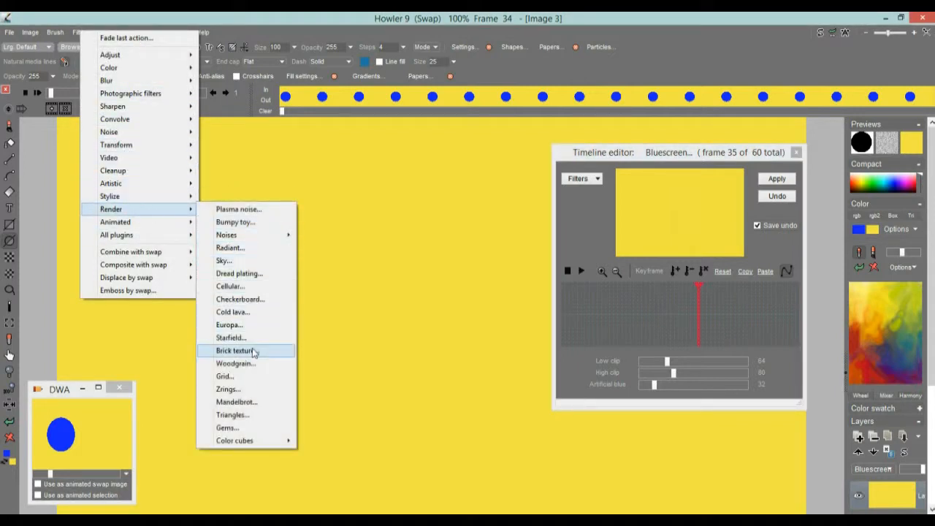
left_click(227, 376)
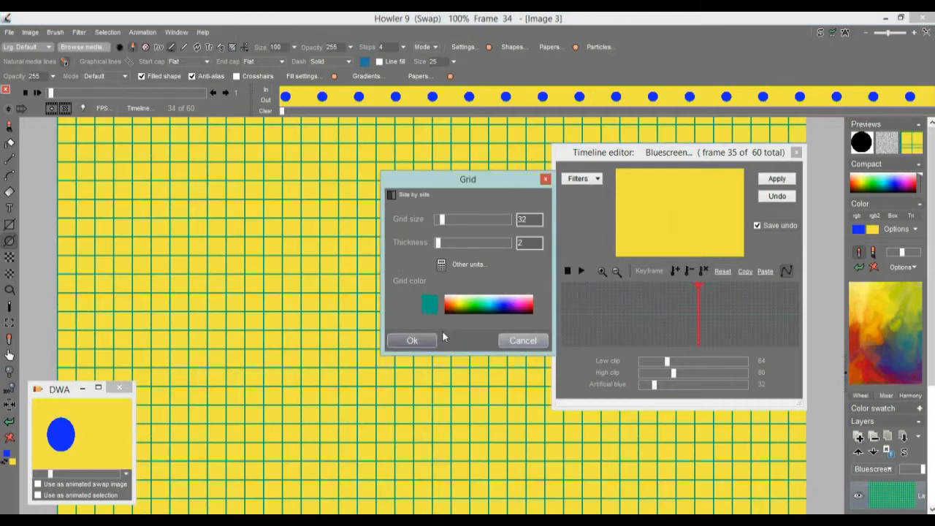
left_click(529, 308)
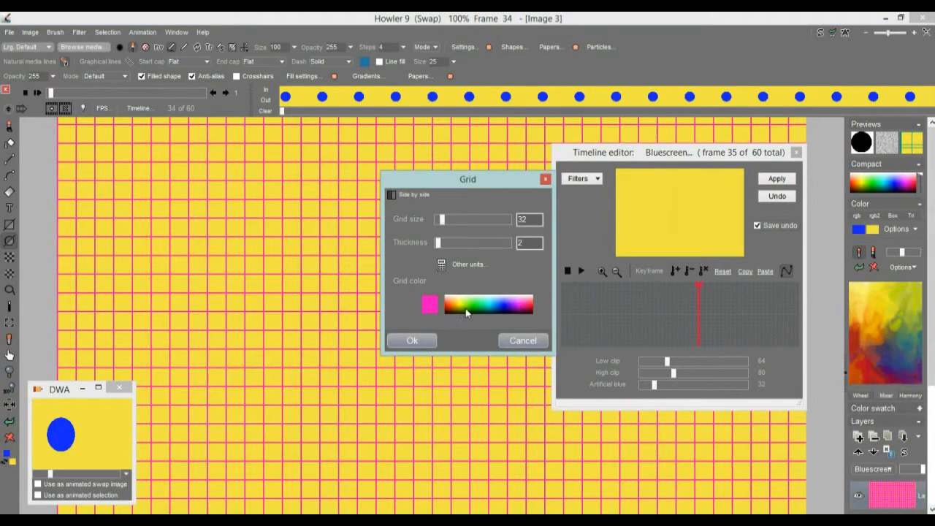
left_click(454, 304)
left_click_drag(448, 245, 462, 219)
left_click(502, 308)
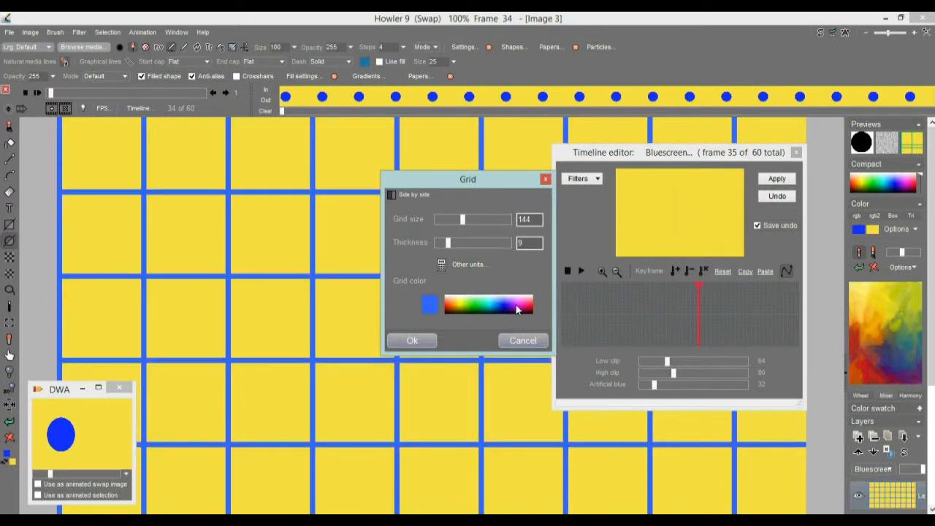
left_click(530, 306)
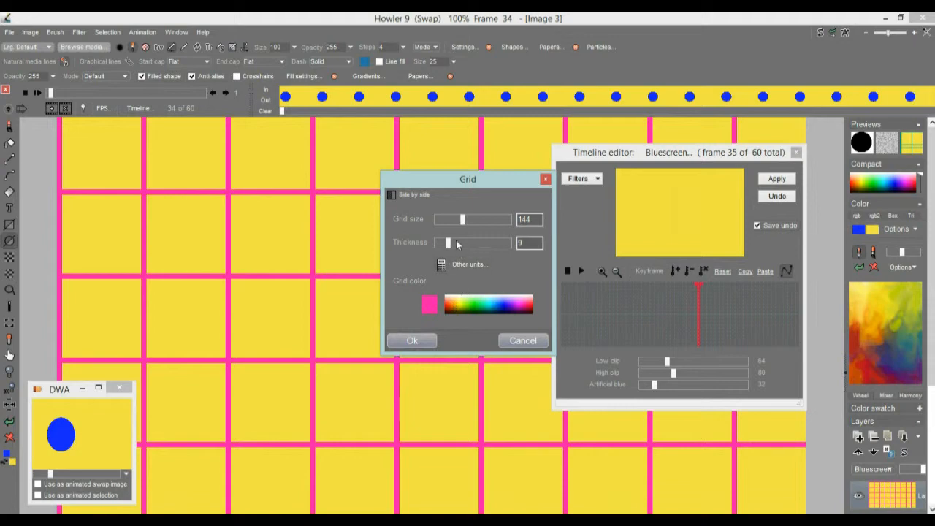
left_click_drag(452, 241, 482, 242)
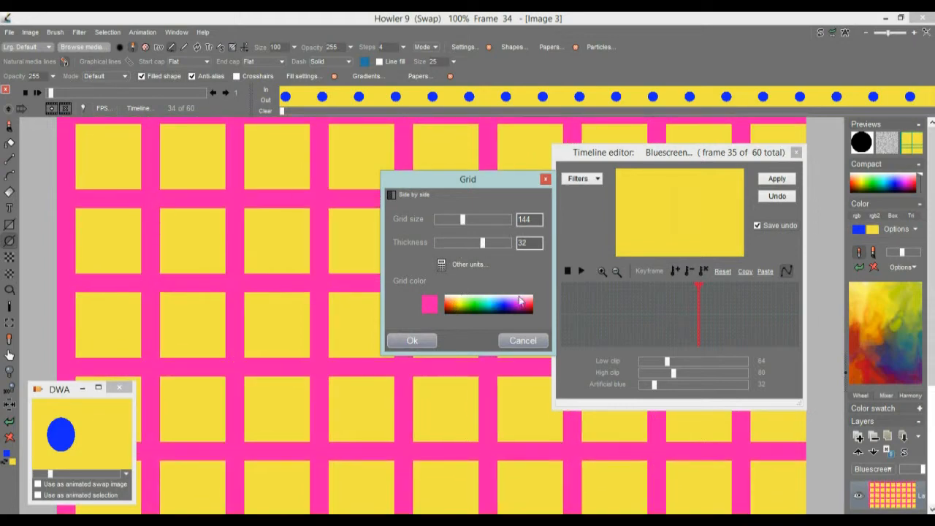
left_click(413, 340)
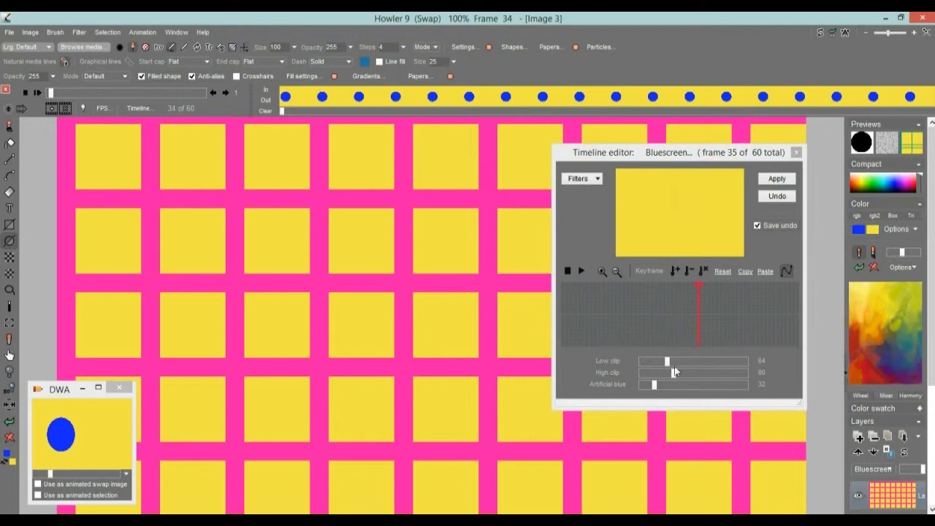
Step: Return to the main image, preview the Bluescreen key at frame 22 and change the Timeline editor filter to Color key
left_click(821, 35)
mouse_move(655, 328)
left_mouse_down()
mouse_move(665, 319)
mouse_move(596, 320)
mouse_move(729, 322)
mouse_move(651, 320)
left_mouse_up()
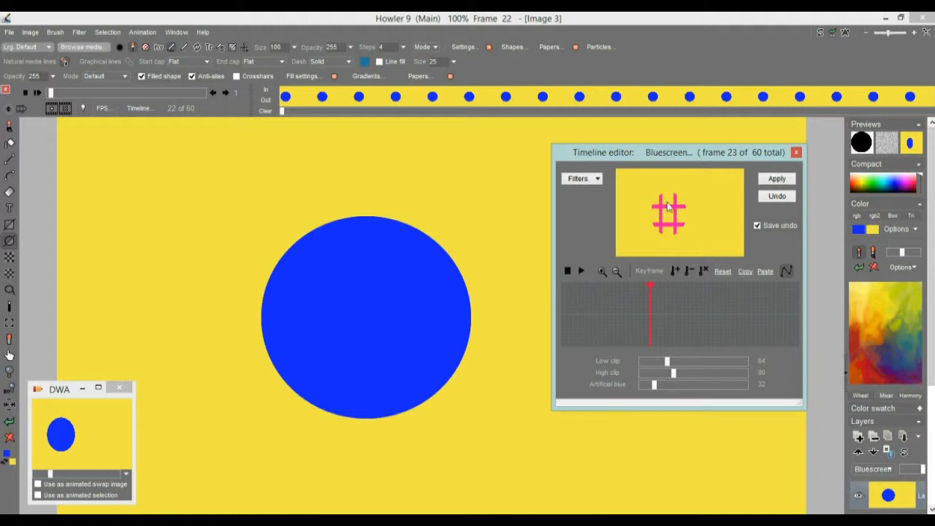
left_click(592, 180)
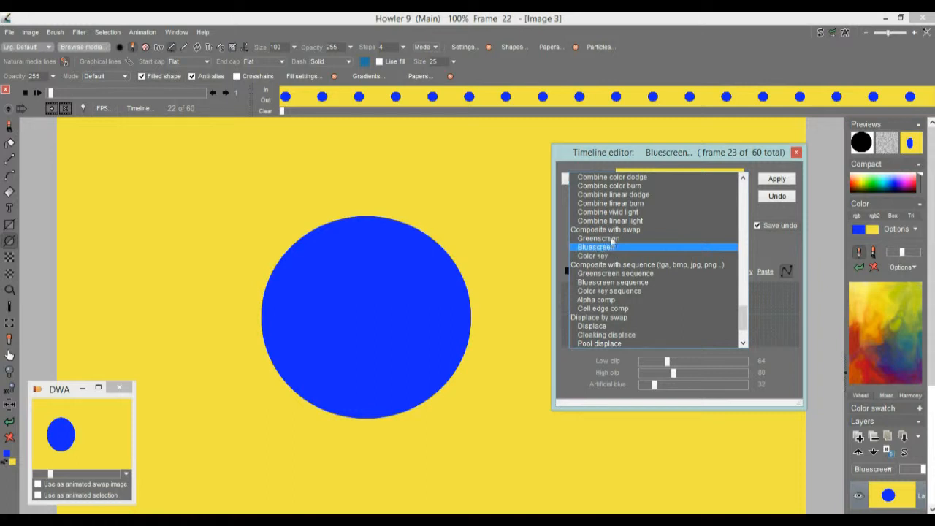
left_click(599, 256)
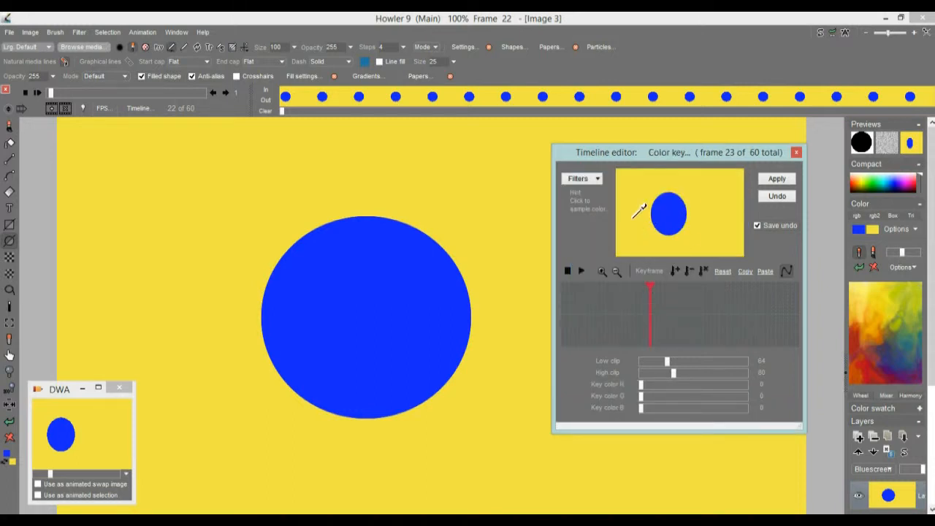
left_click(587, 178)
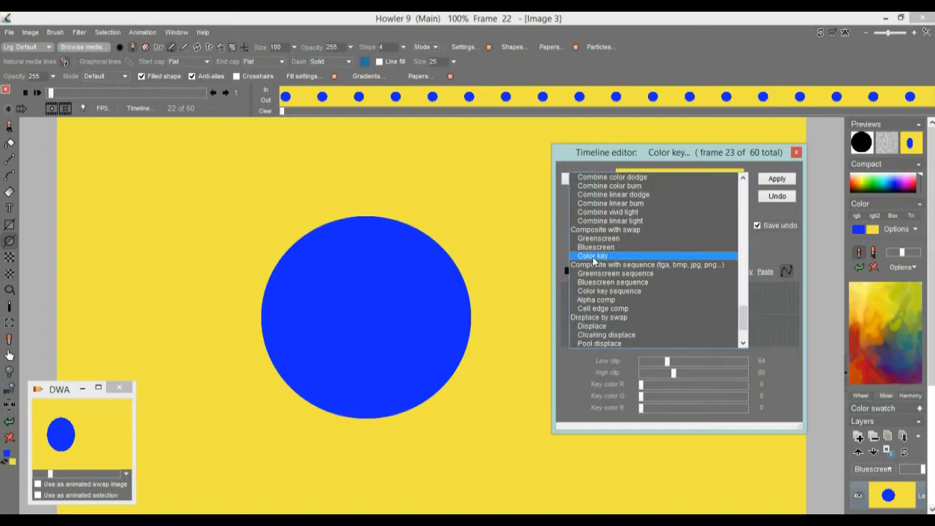
left_click(594, 257)
Step: Sample the yellow background and the blue circle as key colors in turn, ending with the blue circle at frame 20
left_click(719, 208)
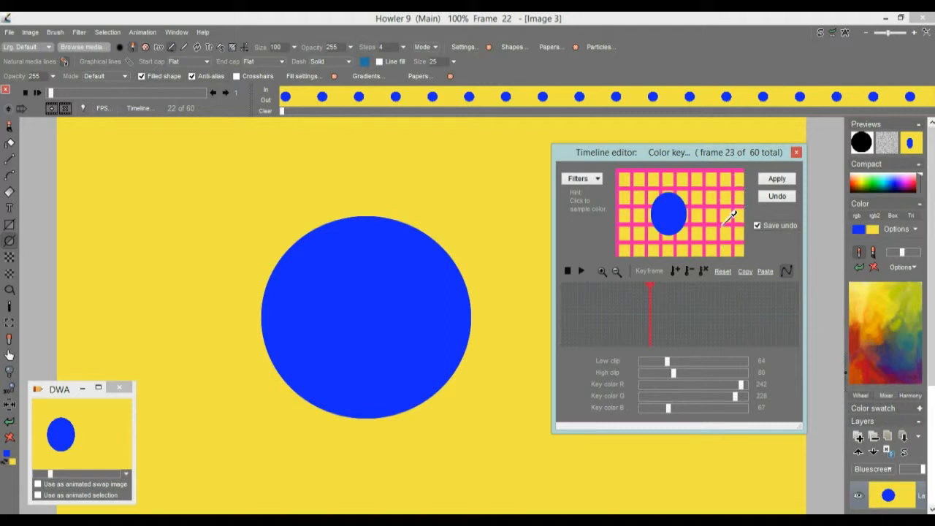
left_click(670, 211)
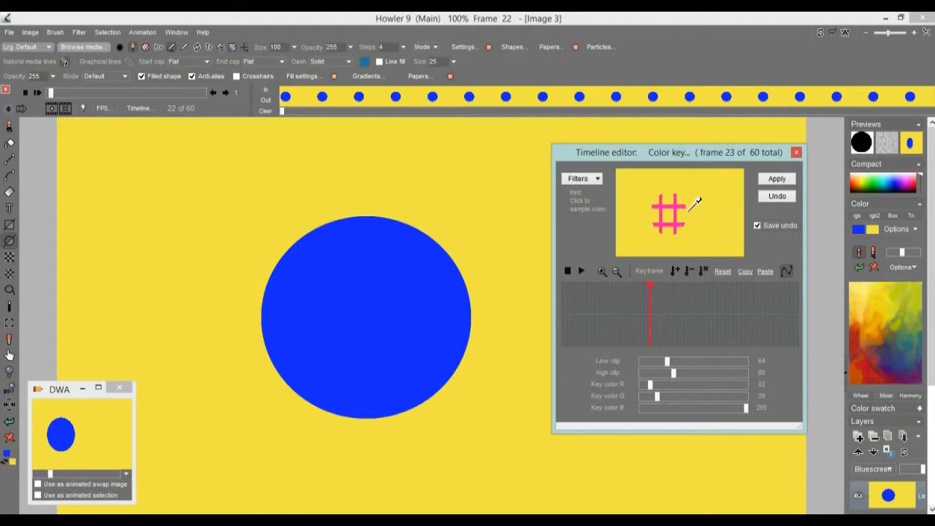
mouse_move(644, 314)
left_mouse_down()
mouse_move(734, 315)
mouse_move(600, 321)
mouse_move(731, 320)
mouse_move(642, 321)
left_mouse_up()
left_click(713, 241)
left_click(671, 208)
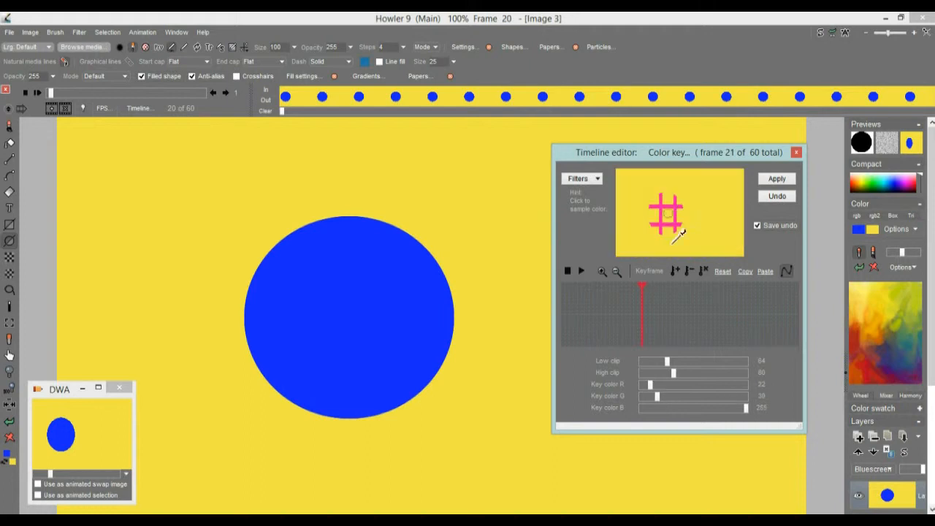
Step: Adjust the Color key to low clip 35, high clip 92, key color R 23 and key color G 109
left_click_drag(665, 364, 657, 363)
left_click_drag(649, 385, 675, 382)
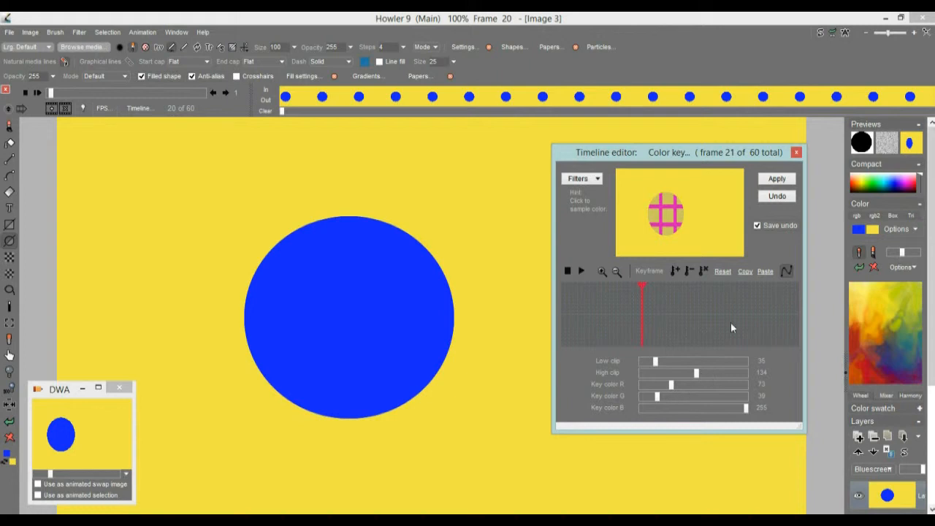
left_click(720, 247)
left_click(677, 374)
left_click(669, 210)
left_click(670, 385)
left_click(686, 396)
left_click(651, 386)
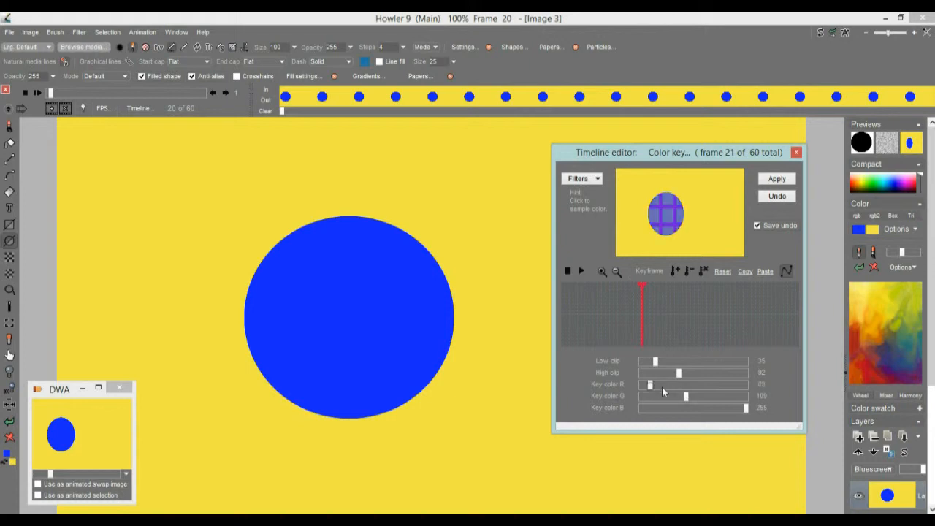
Step: Lower the Color key's key color B to 153 and browse the Timeline editor's composite filters
left_click(721, 408)
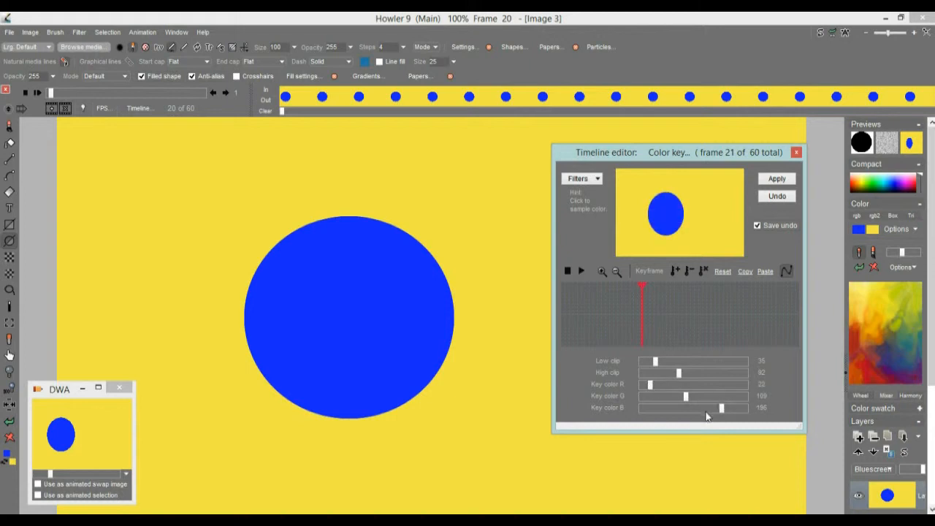
left_click(593, 178)
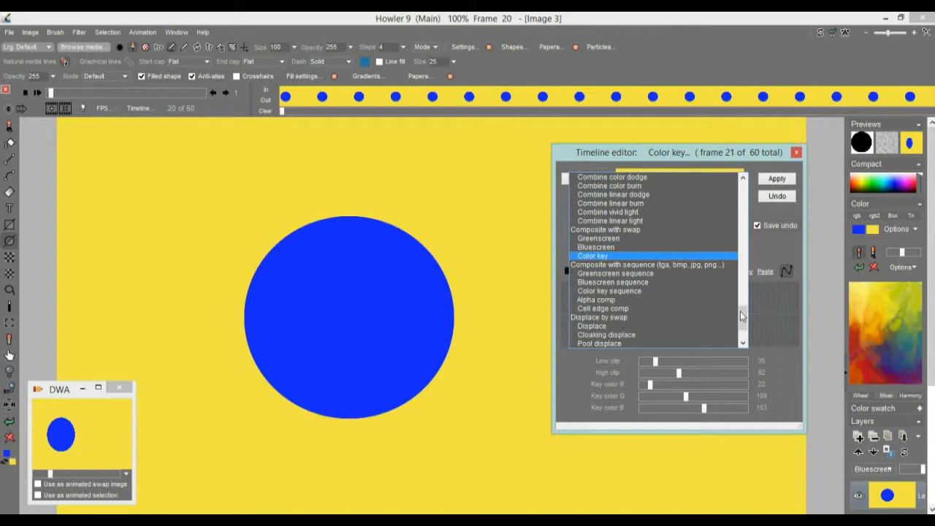
scroll(742, 322, "down", 2)
scroll(748, 320, "up", 2)
scroll(751, 312, "up", 7)
scroll(766, 283, "up", 8)
left_click(267, 16)
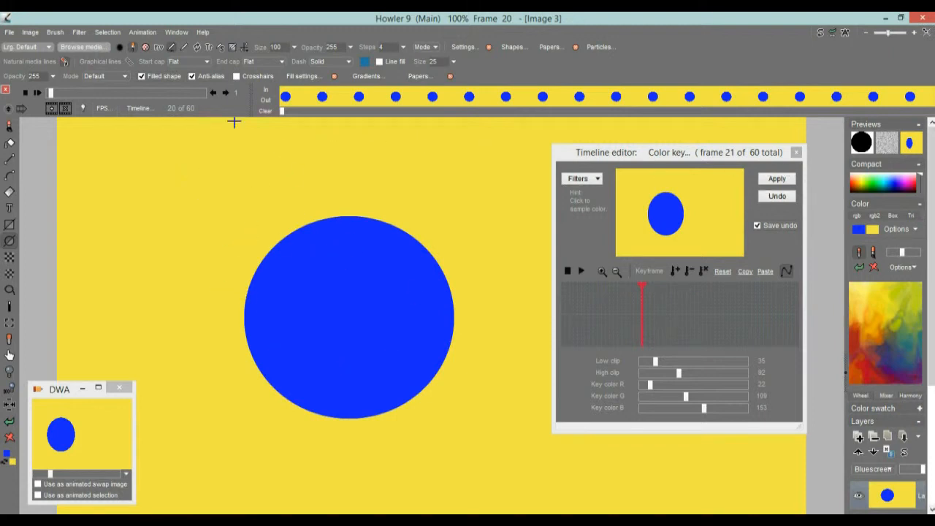
Step: Change the Timeline editor filter to the animated Perlin noise
left_click(591, 180)
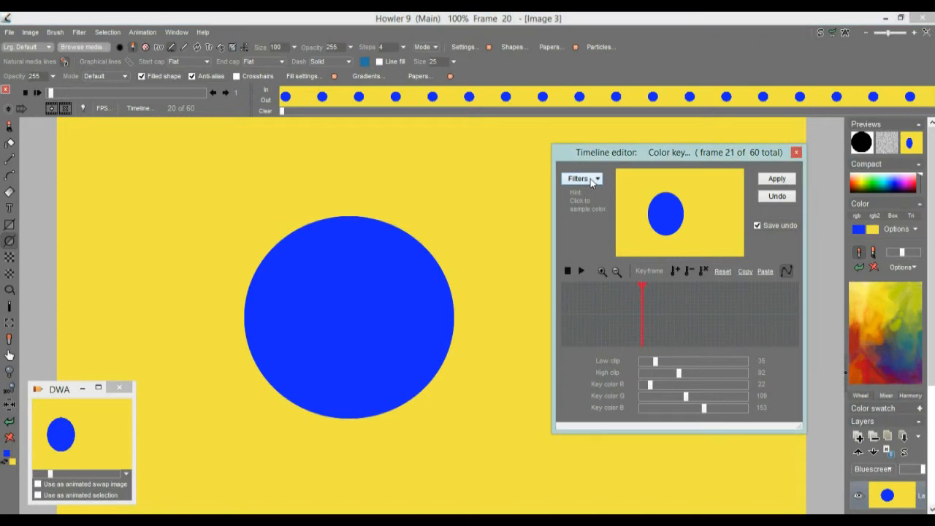
left_click(592, 180)
left_click_drag(744, 209, 753, 344)
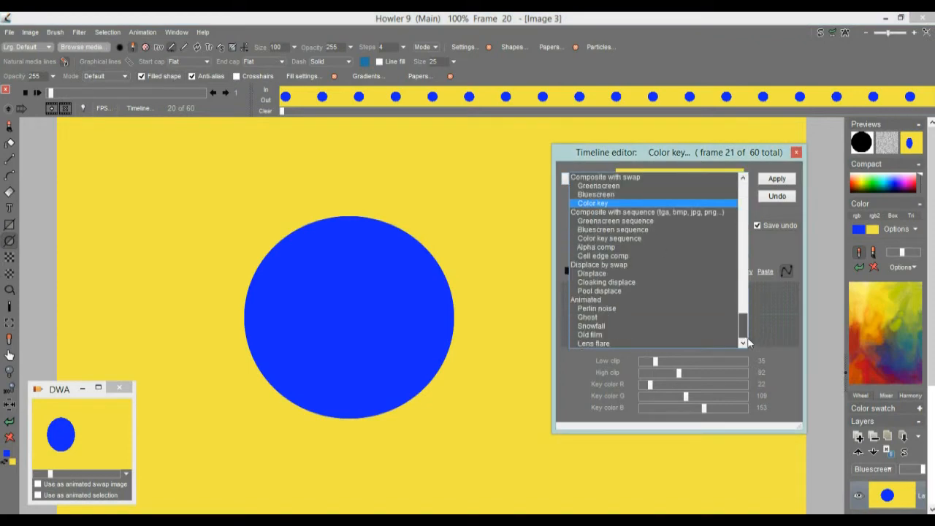
left_click(601, 309)
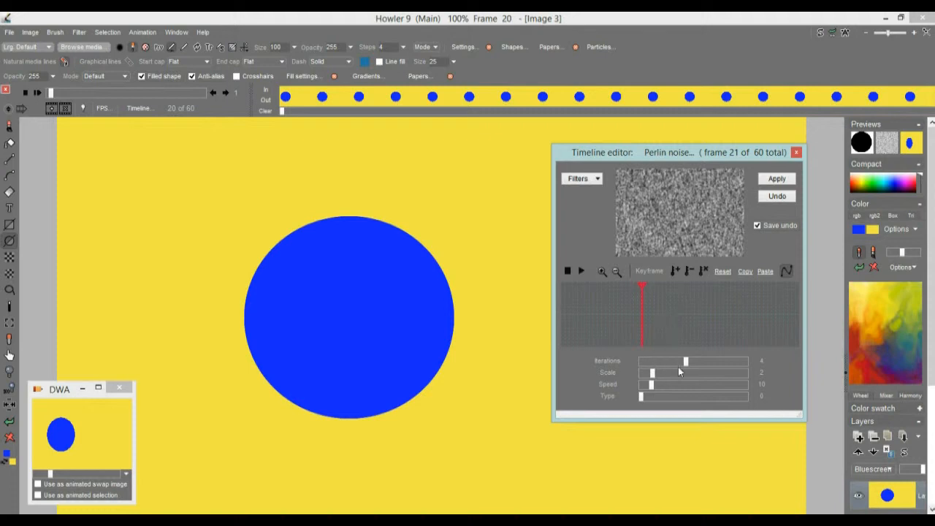
left_click(606, 307)
Step: Try Perlin noise with scale 7, iterations 6 and speed 59, previewing it at several frames
left_click(678, 315)
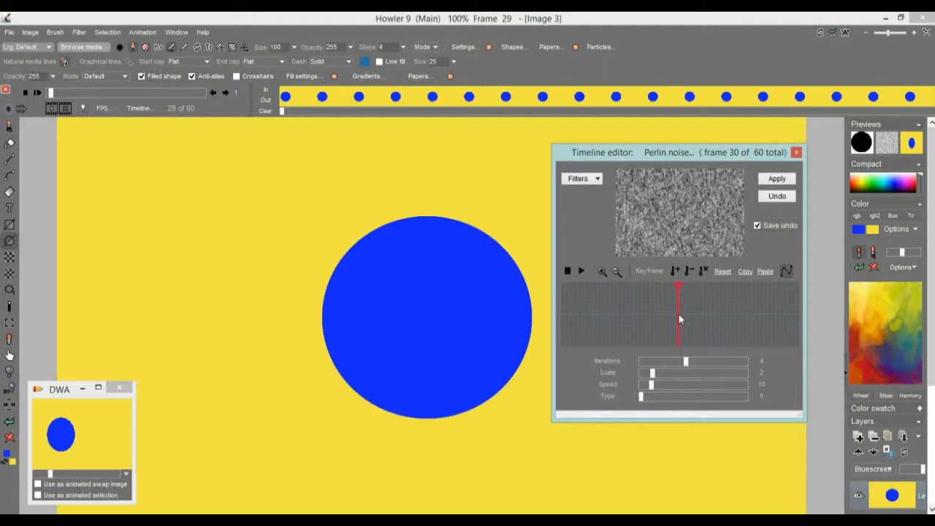
left_click_drag(695, 373, 721, 372)
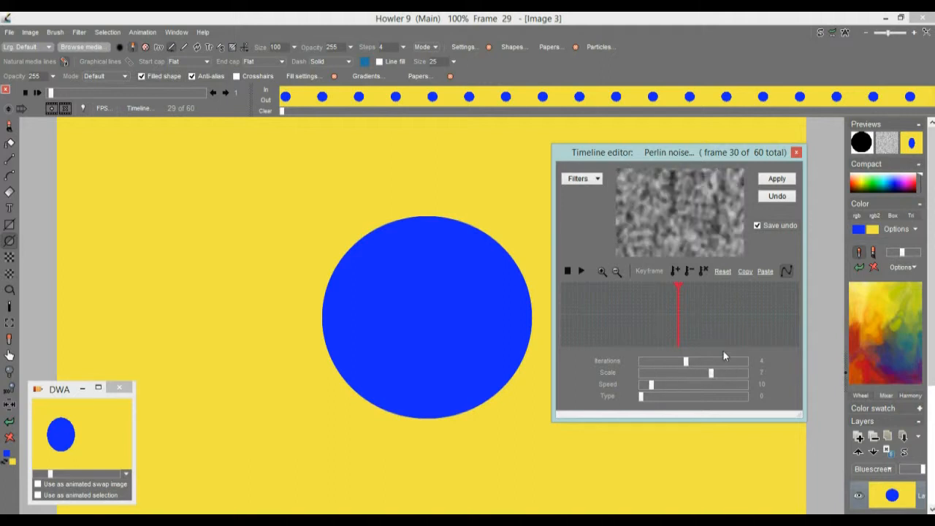
left_click(725, 361)
left_click(703, 384)
left_click(648, 319)
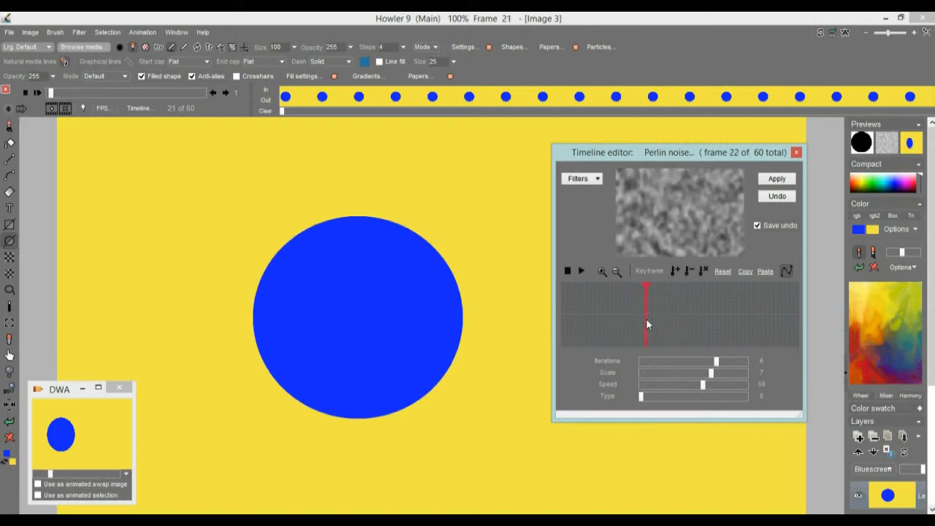
left_click(658, 319)
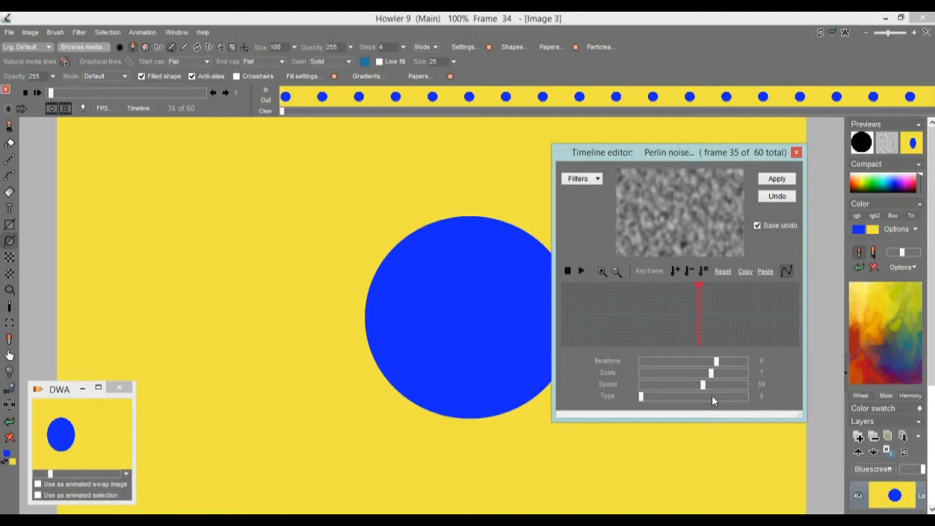
Step: Set the Perlin noise to type 2, iterations 3, scale 9 and speed 77, apply it to the animation and check frame 18
left_click_drag(713, 396, 682, 394)
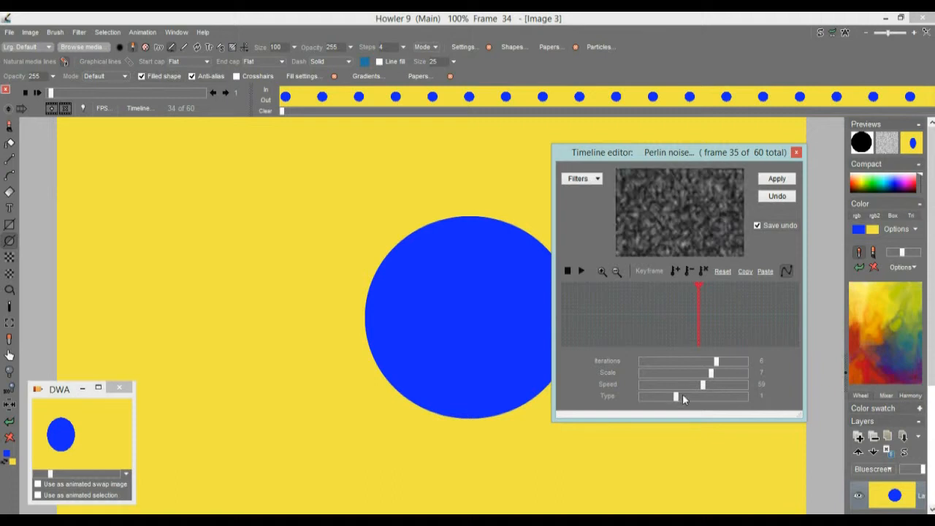
left_click(745, 396)
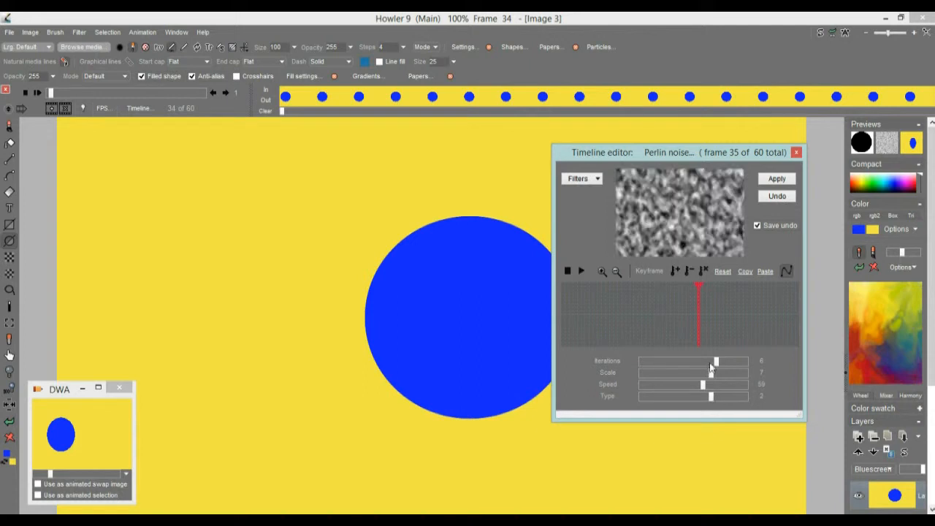
left_click(662, 360)
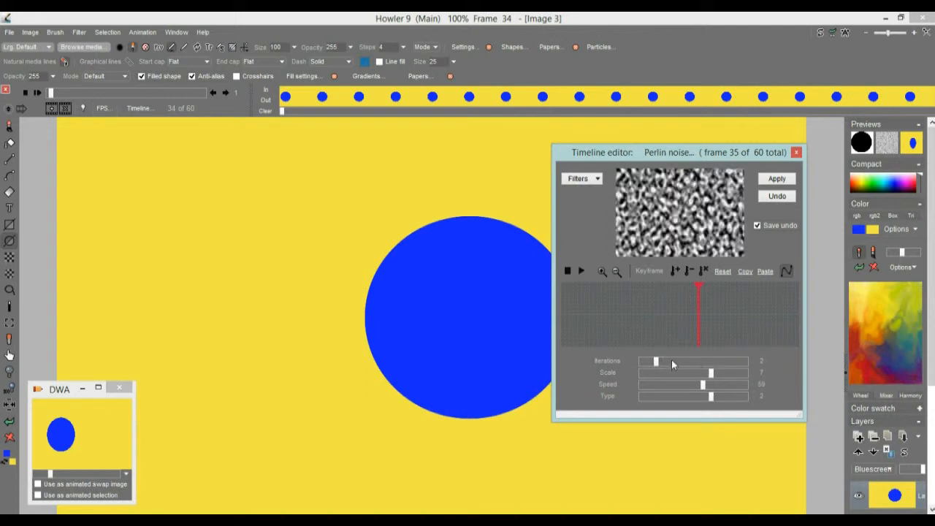
left_click(671, 360)
left_click(734, 373)
left_click(731, 384)
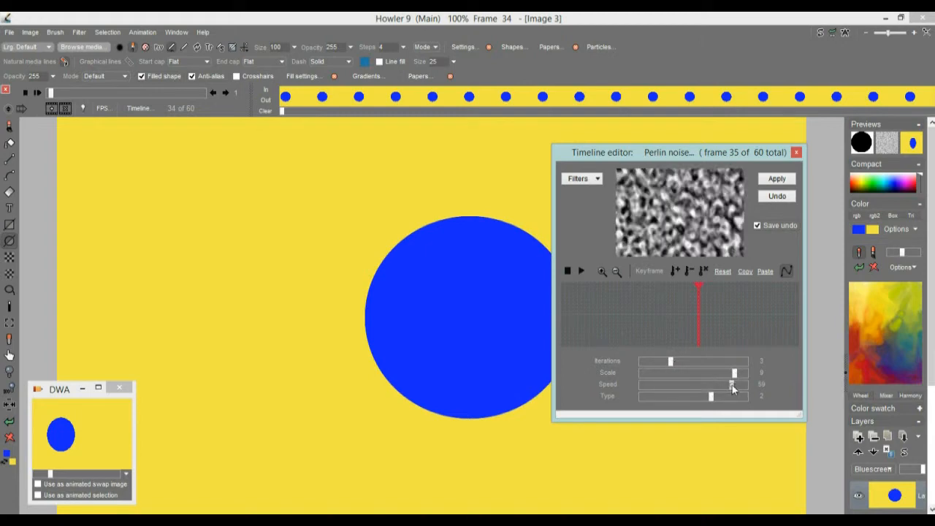
left_click(723, 384)
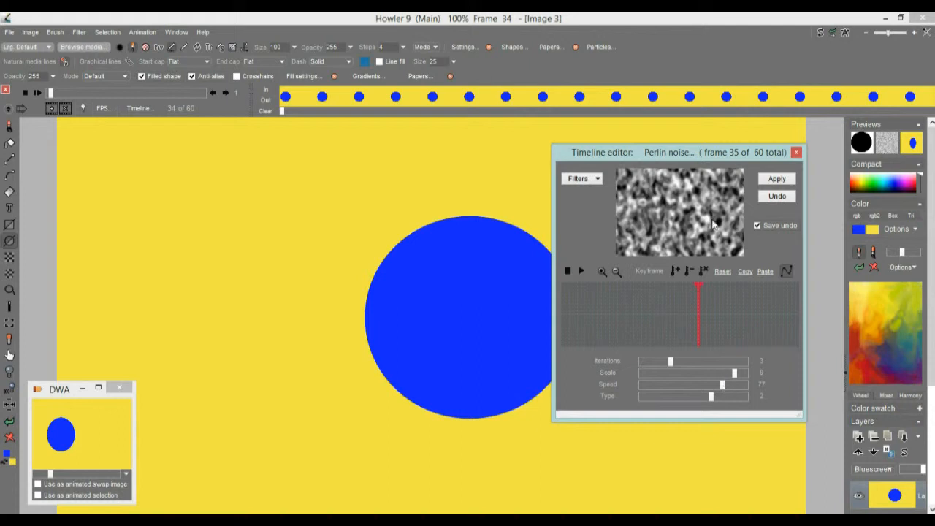
left_click(778, 179)
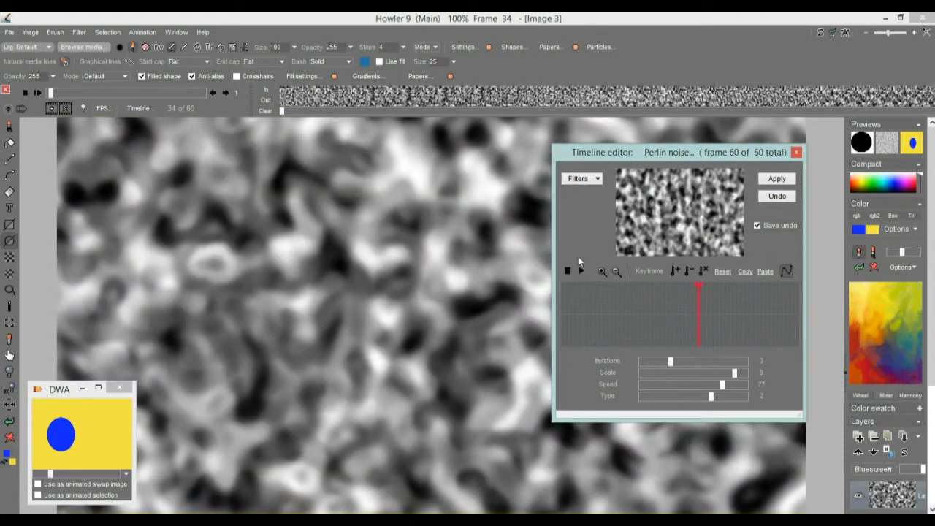
left_click_drag(610, 311, 629, 306)
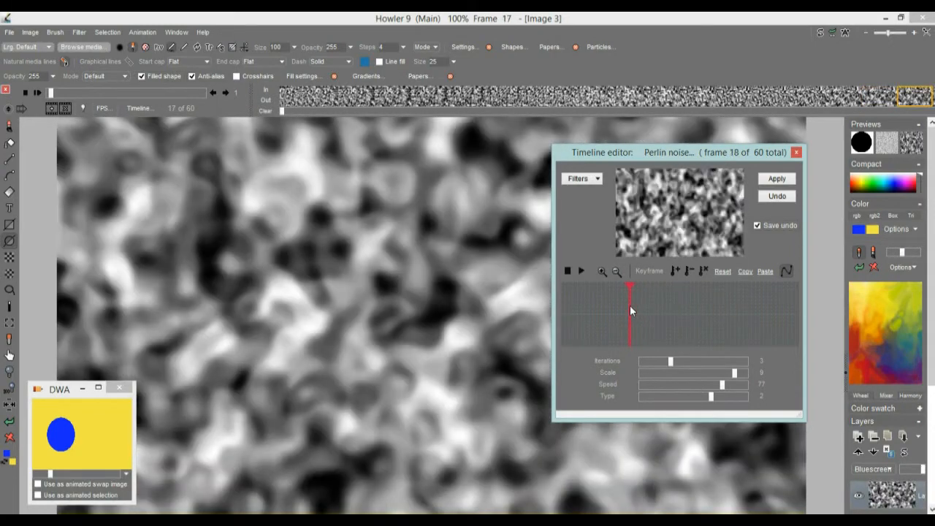
Step: Store the noise animation and place its thumbnail window beside the stored circle animation
left_click(142, 32)
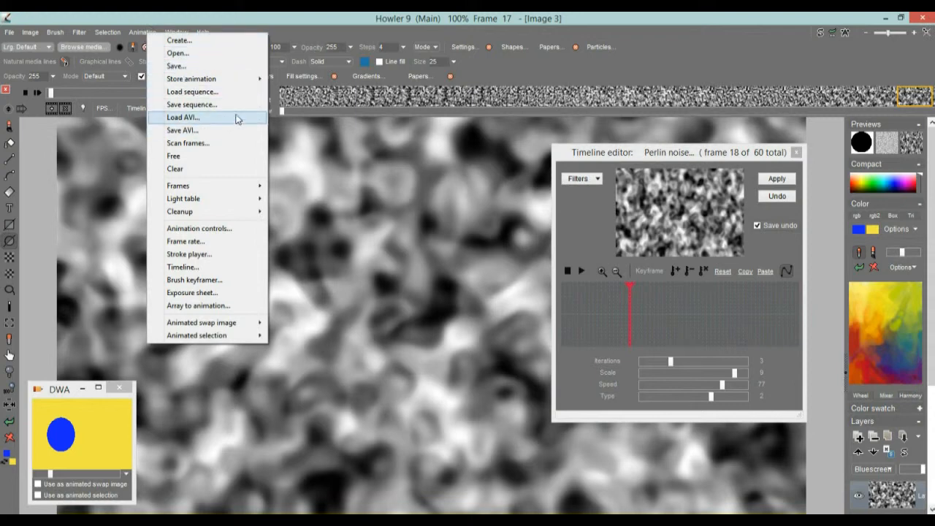
mouse_move(229, 84)
left_click(304, 93)
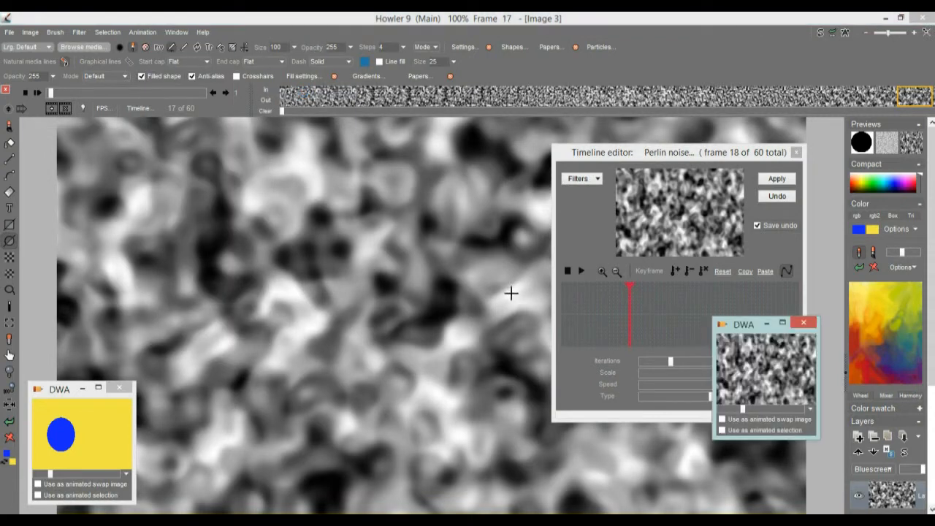
right_click(743, 324)
left_click(749, 325)
left_click_drag(743, 325, 222, 371)
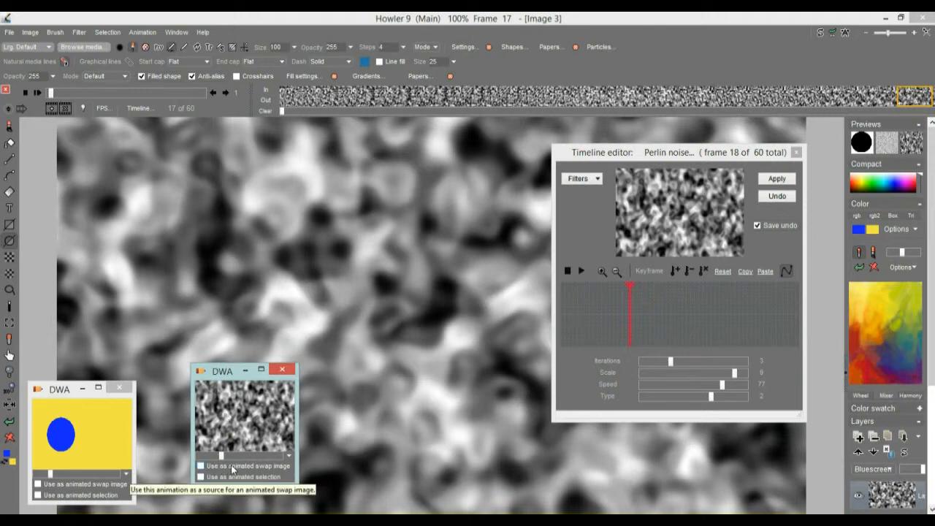
Step: Use the stored noise as the animated swap image and restore the blue circle animation as the main one
left_click(204, 467)
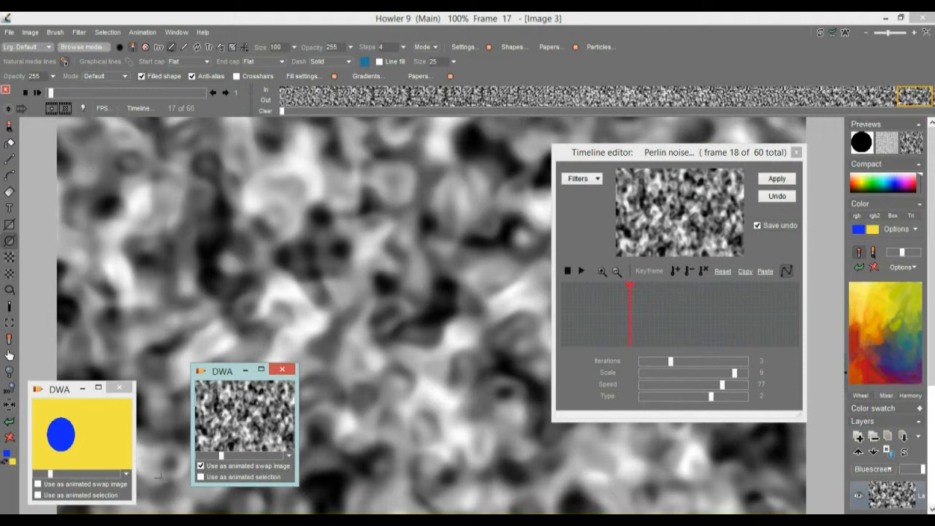
left_click(68, 437)
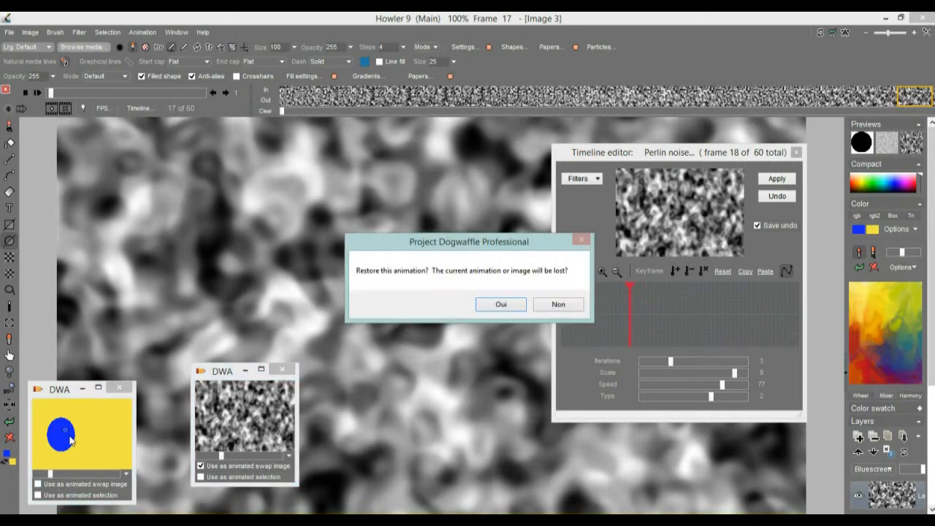
left_click(501, 303)
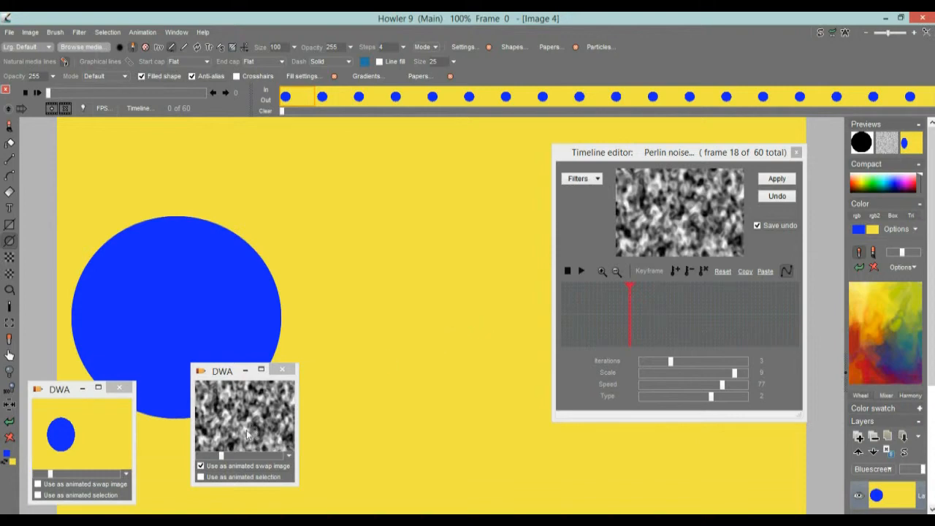
left_click(201, 465)
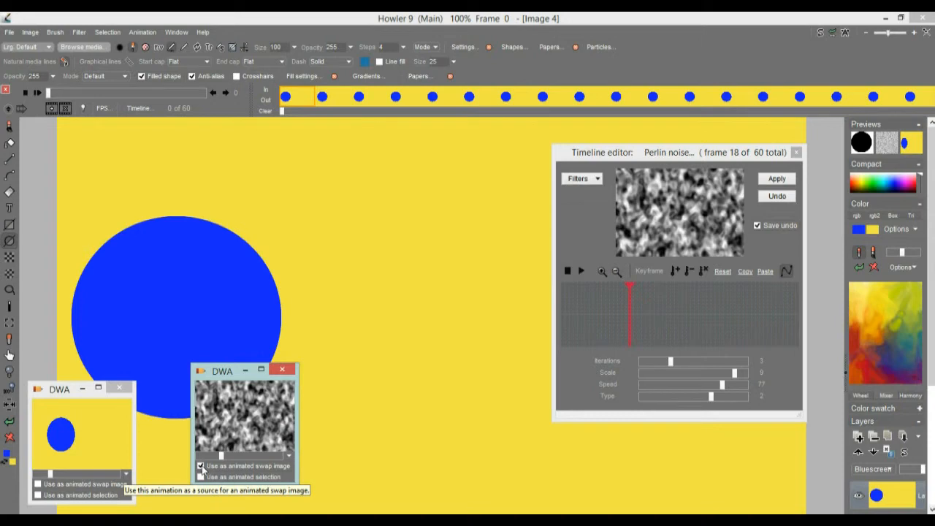
Step: Enlarge the stored noise window, scrub through its frames and move it clear of the circle
mouse_move(225, 456)
left_mouse_down()
mouse_move(257, 453)
mouse_move(213, 453)
mouse_move(250, 453)
mouse_move(242, 459)
left_mouse_up()
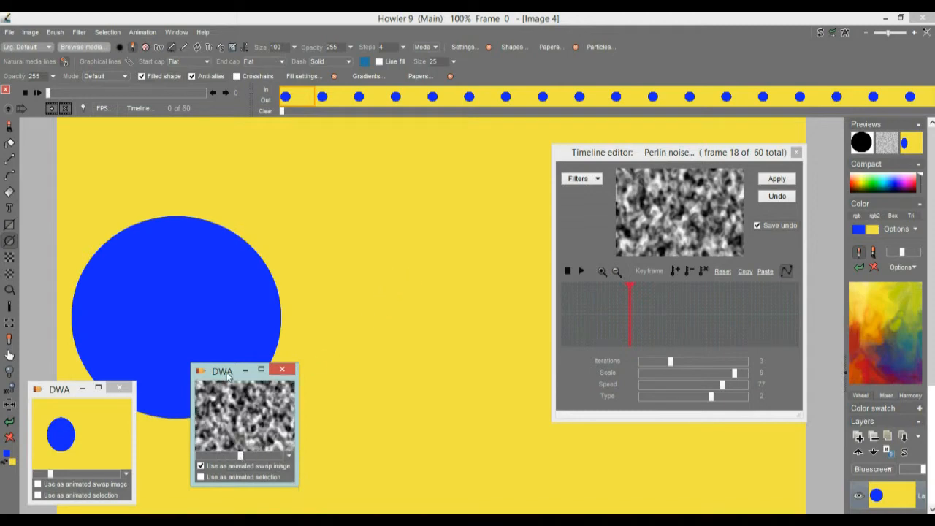
left_click_drag(226, 373, 195, 160)
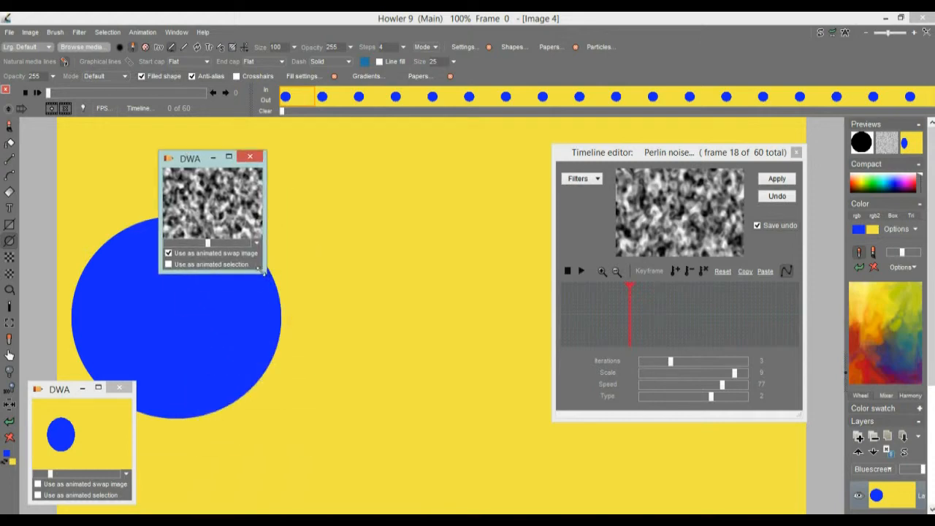
left_click_drag(264, 271, 493, 416)
left_click_drag(309, 386, 282, 387)
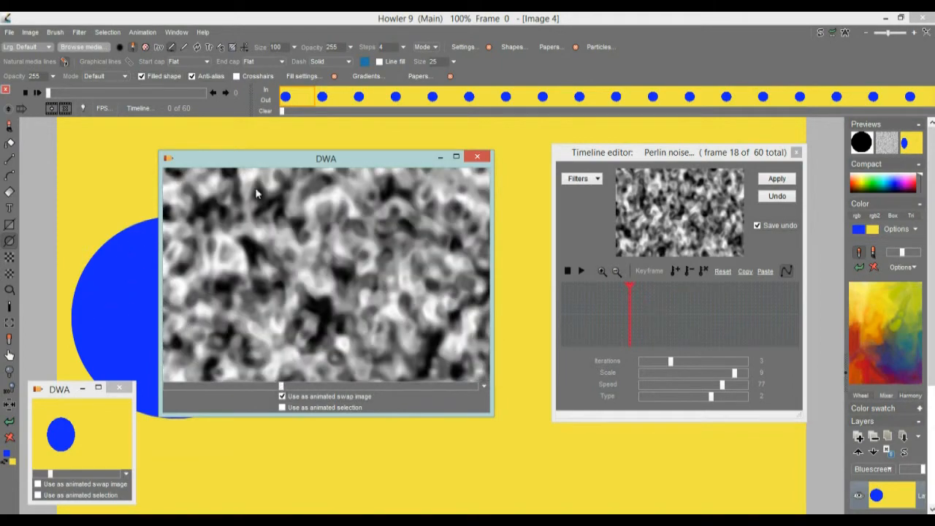
left_click_drag(236, 154, 460, 443)
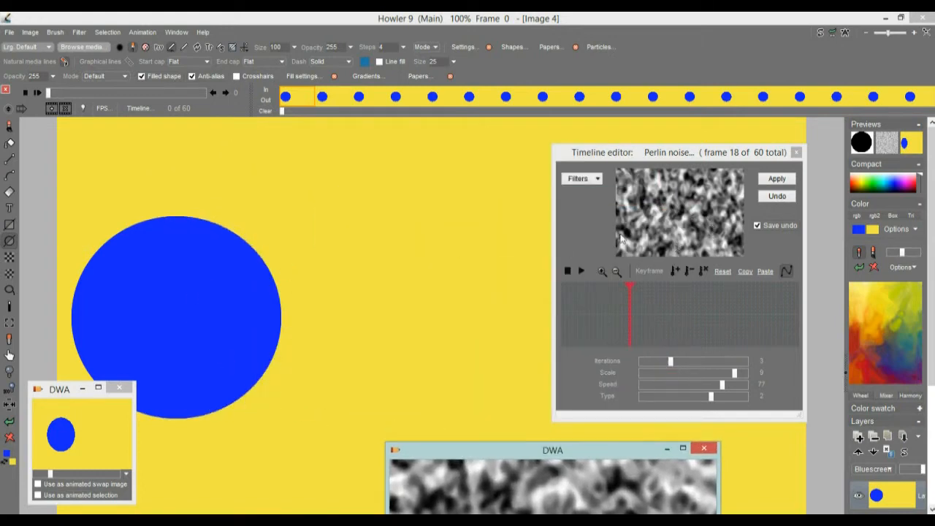
Step: Change the Timeline editor filter to Bluescreen under Composite with swap and preview the noise key up to frame 31
left_click(598, 179)
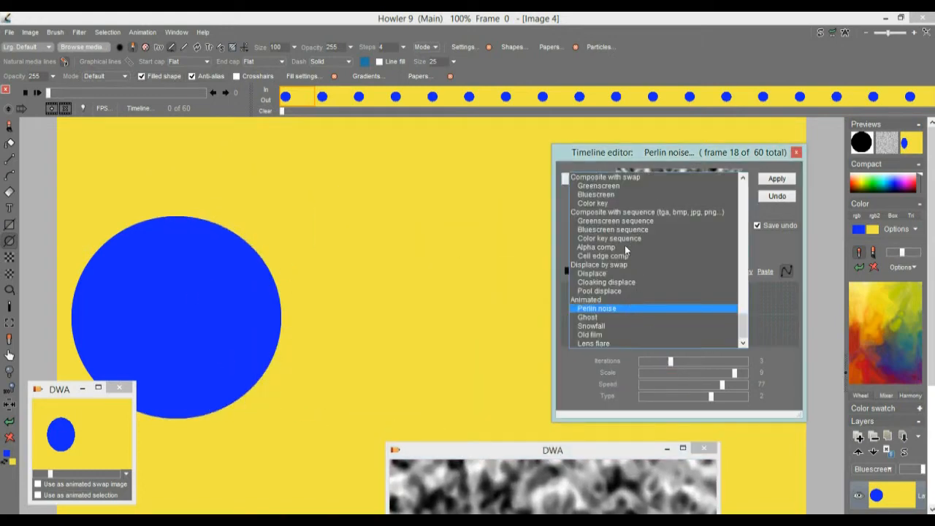
left_click_drag(740, 324, 754, 310)
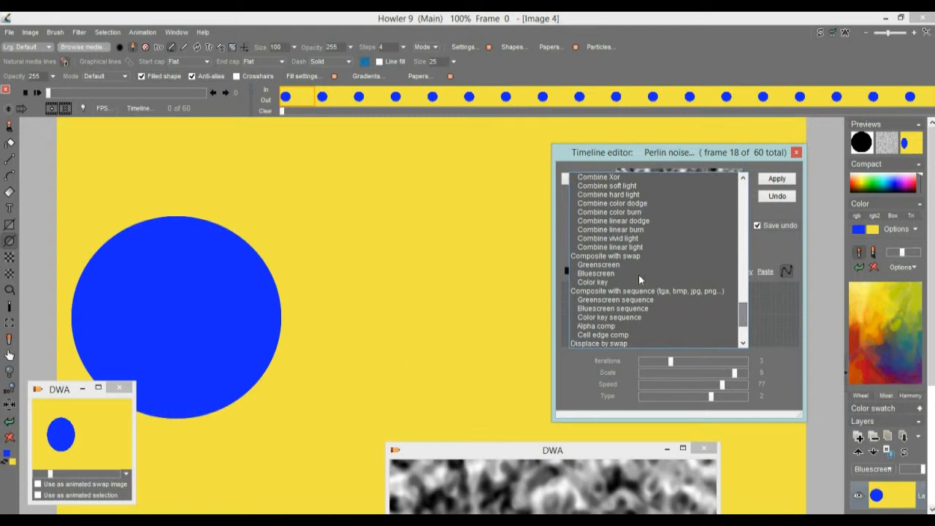
left_click(596, 273)
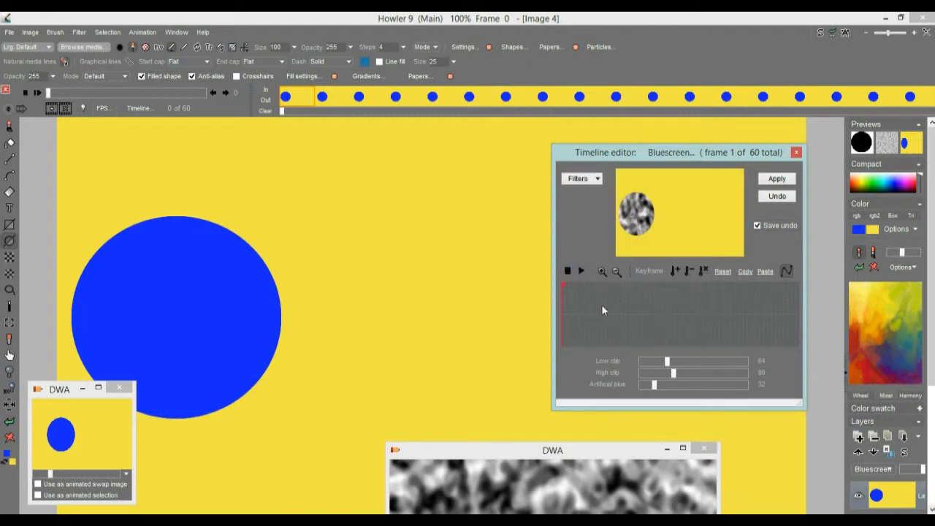
left_click_drag(584, 310, 638, 308)
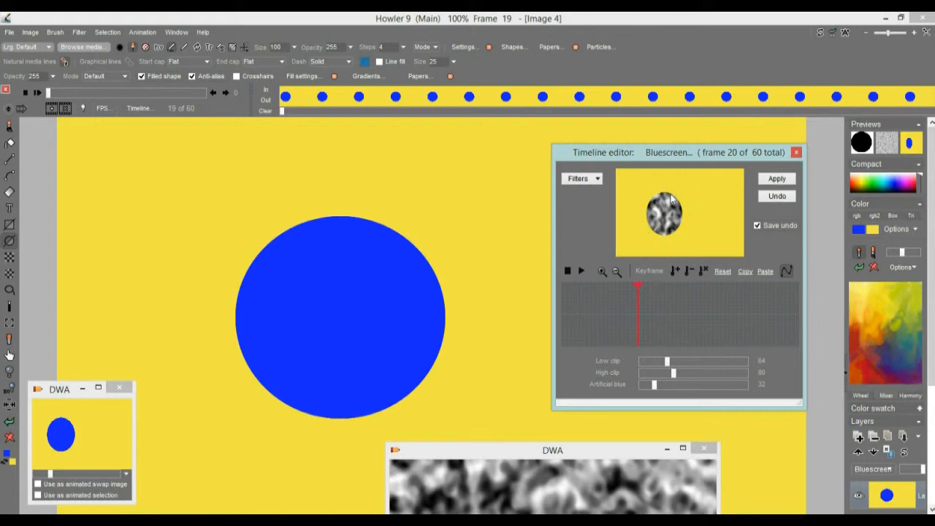
left_click_drag(639, 313, 682, 321)
Step: Shrink the noise window, place it beside the circle thumbnail and preview the Bluescreen key at frame 18
left_click_drag(459, 454, 211, 207)
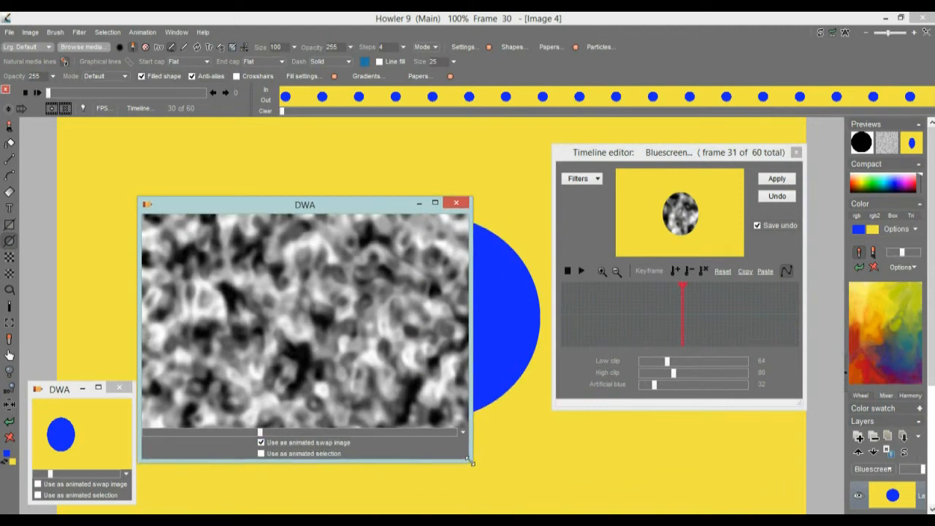
left_click_drag(457, 461, 268, 351)
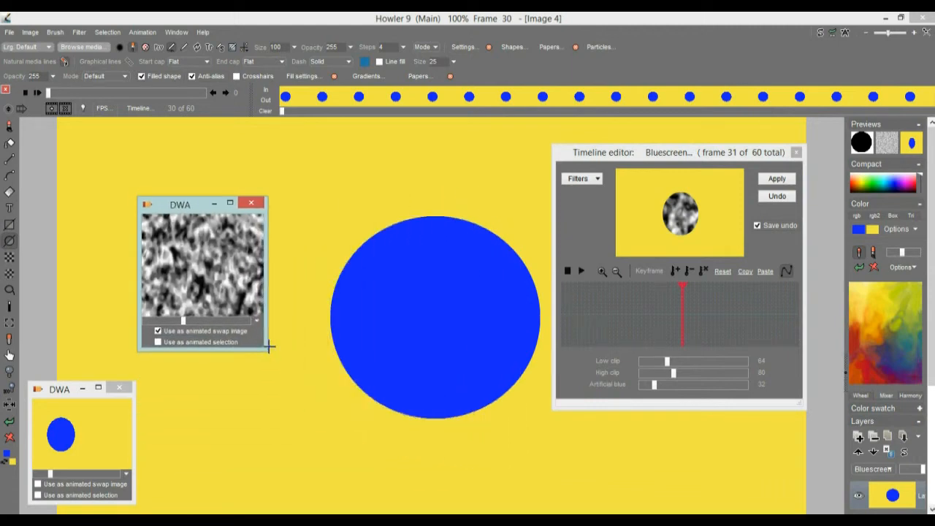
left_click_drag(180, 207, 187, 361)
left_click_drag(684, 334, 629, 323)
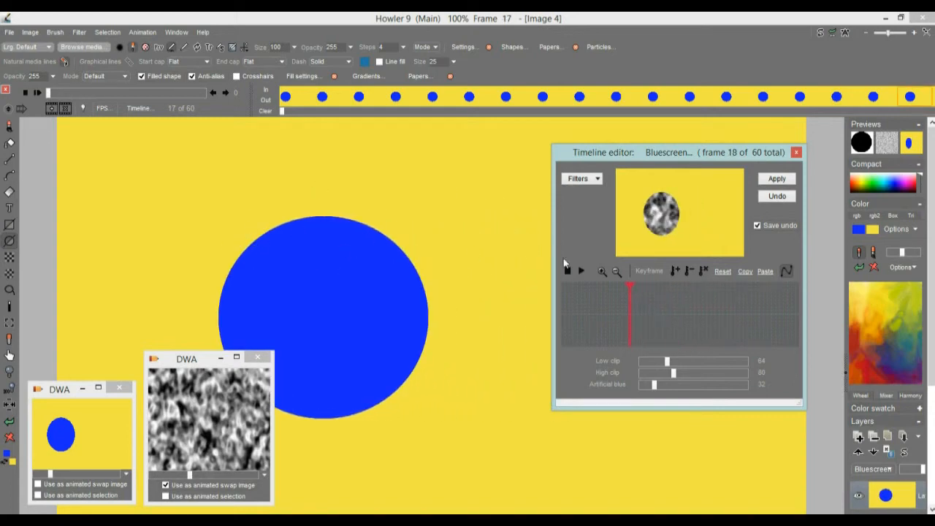
Step: Change the Timeline editor filter to Color key and sample the yellow background as the key color
left_click(592, 180)
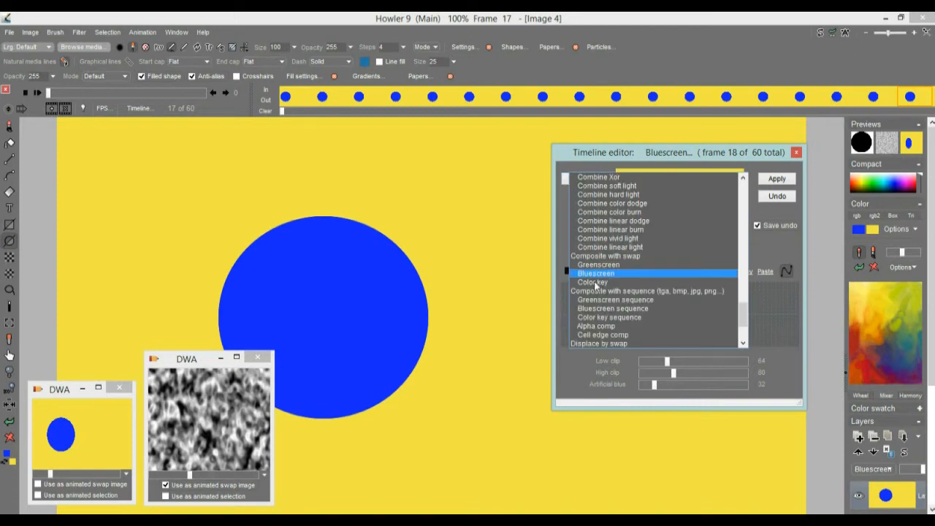
left_click(596, 282)
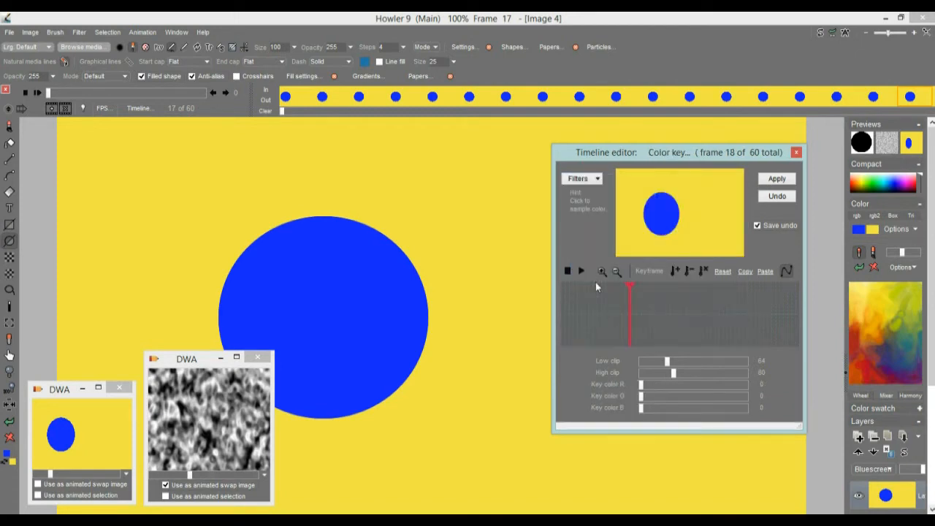
left_click(720, 189)
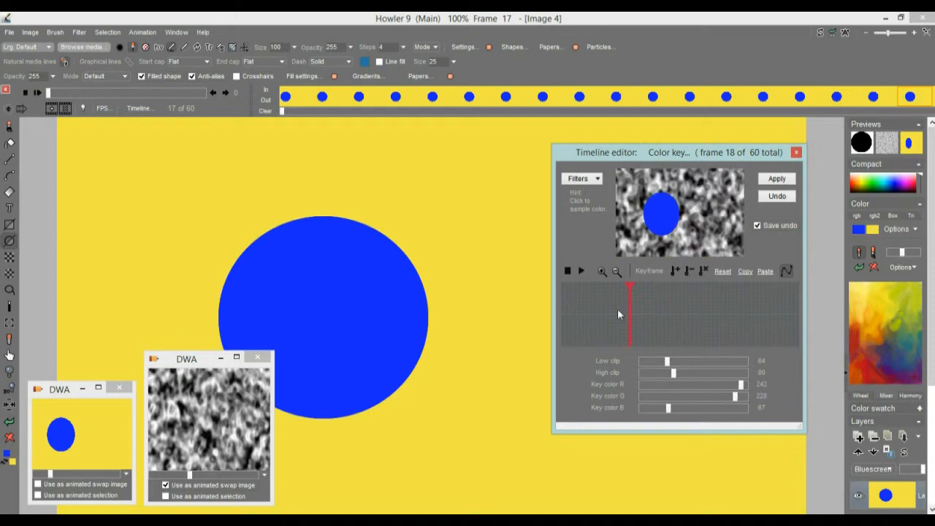
Step: Move the Timeline editor preview to frame 40 and sample the blue circle as the key color instead
left_click_drag(618, 308, 720, 311)
left_click(701, 210)
left_click(700, 211)
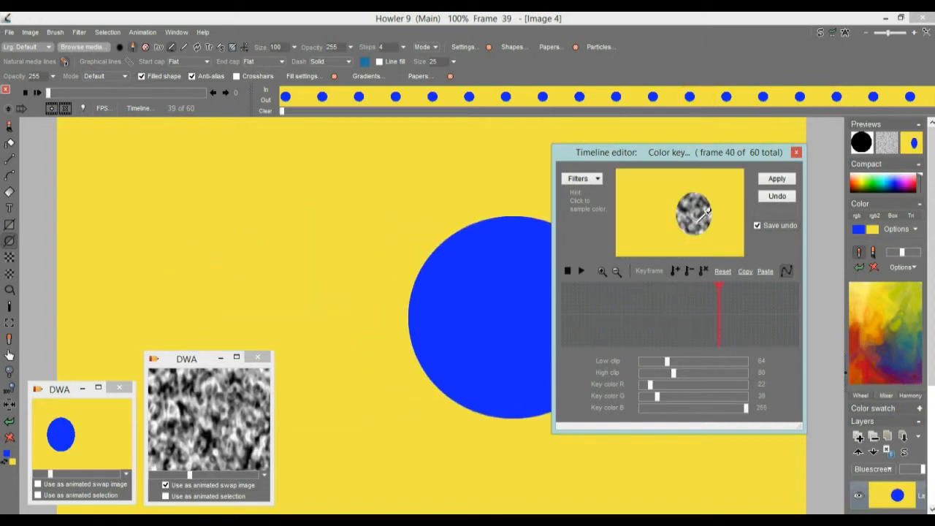
Step: Apply the blue Color key to the whole animation, uncover the canvas, play the result and scrub to frame 18
left_click(777, 179)
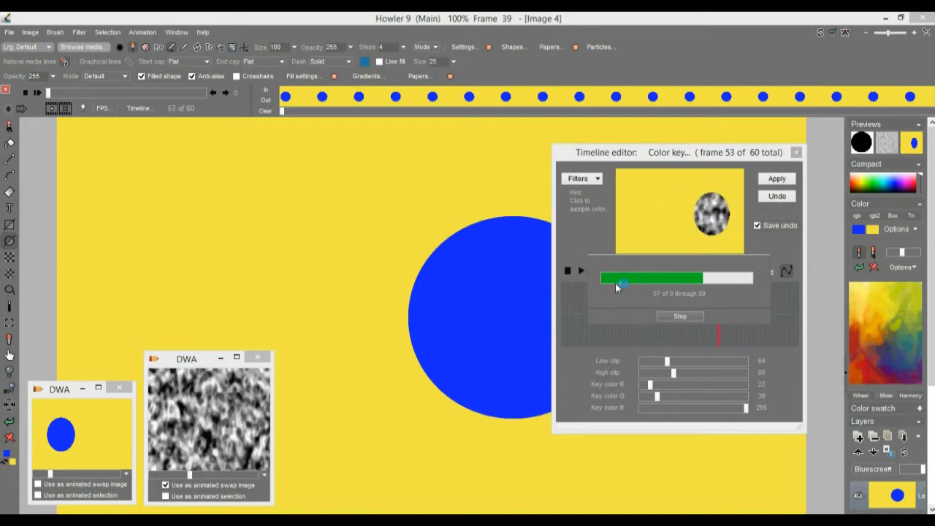
left_click_drag(650, 156, 747, 275)
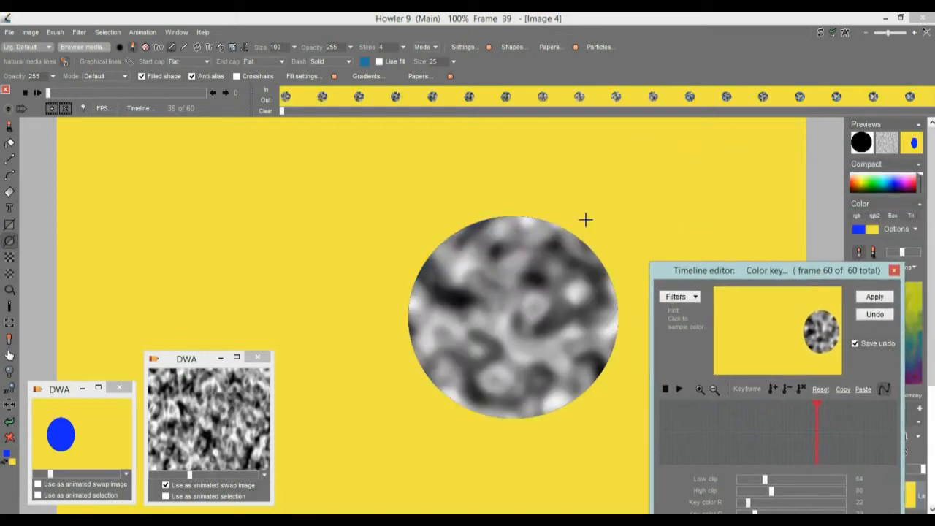
left_click(38, 93)
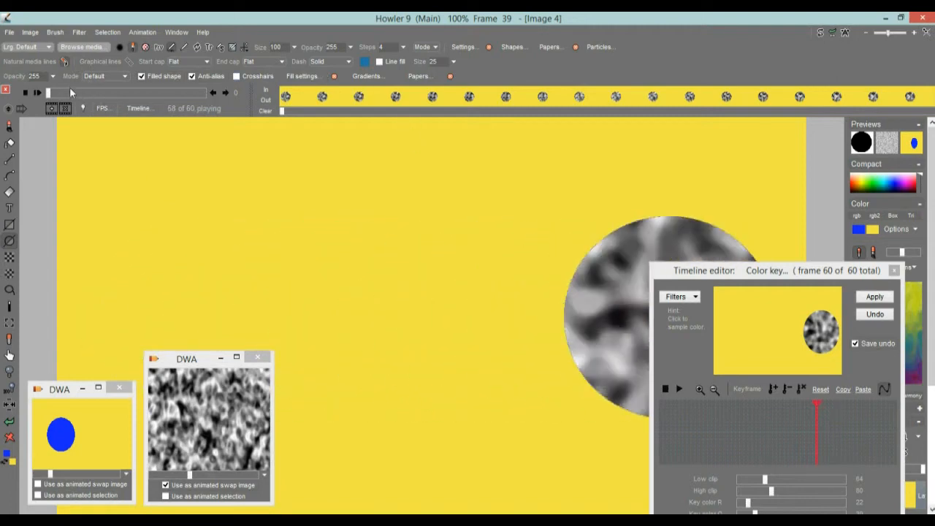
left_click_drag(58, 95, 97, 95)
left_click_drag(196, 361, 204, 342)
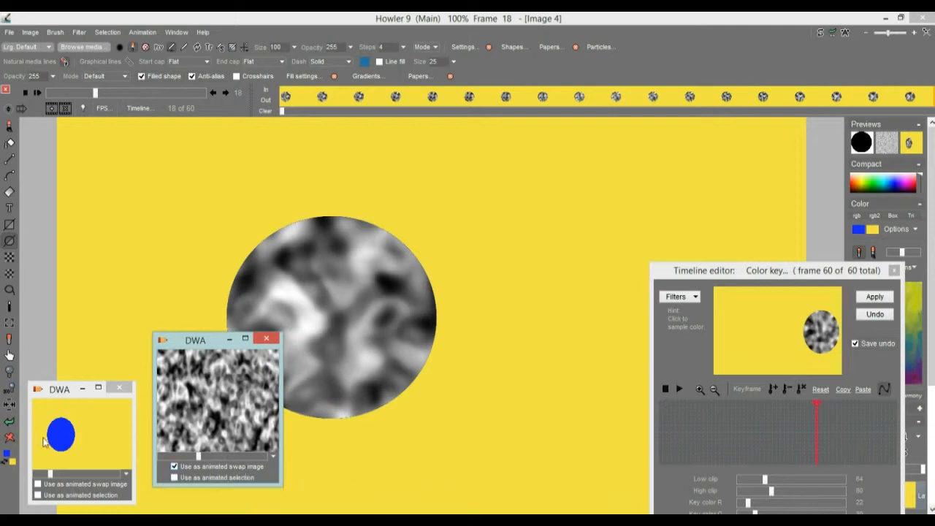
mouse_move(59, 393)
left_mouse_down()
mouse_move(52, 361)
mouse_move(59, 382)
left_mouse_up()
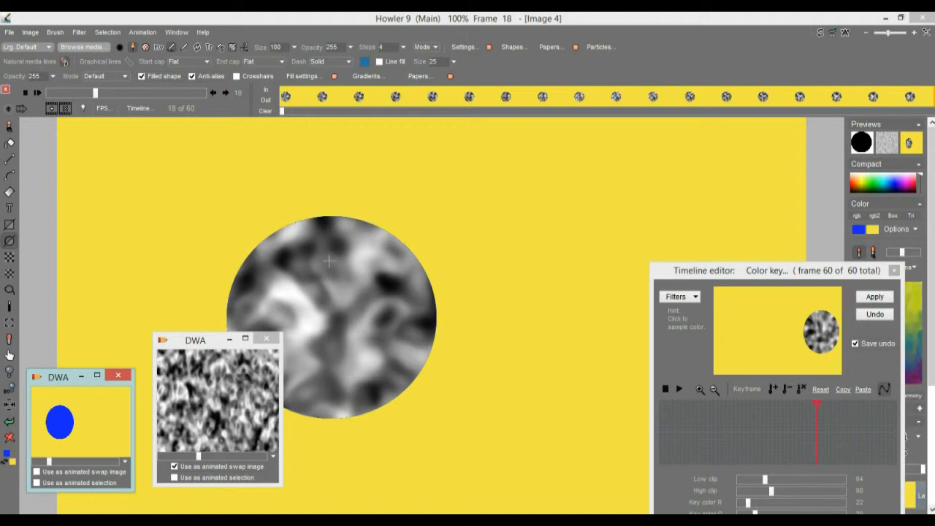
mouse_move(100, 91)
left_mouse_down()
mouse_move(154, 93)
mouse_move(95, 92)
left_mouse_up()
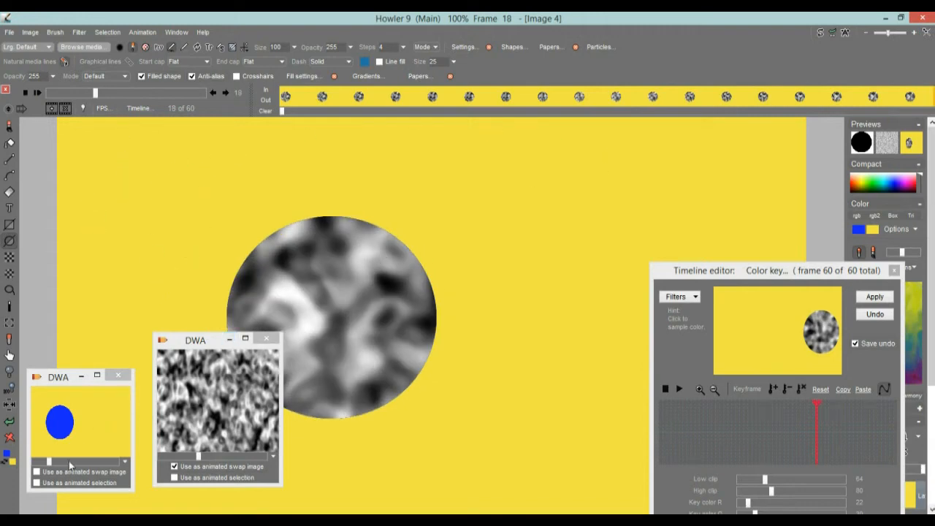
Step: Undo the applied Color key and scrub the main animation to frame 28
left_click(875, 315)
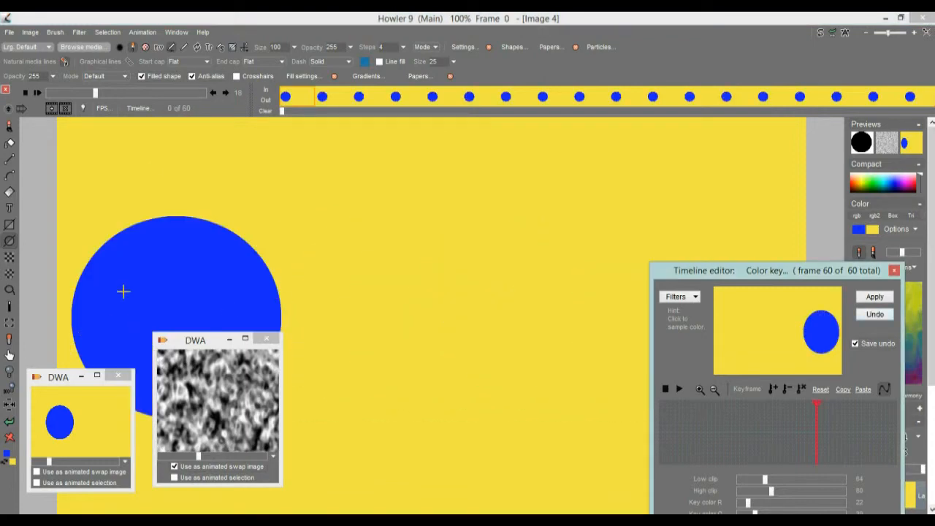
left_click_drag(149, 94, 122, 93)
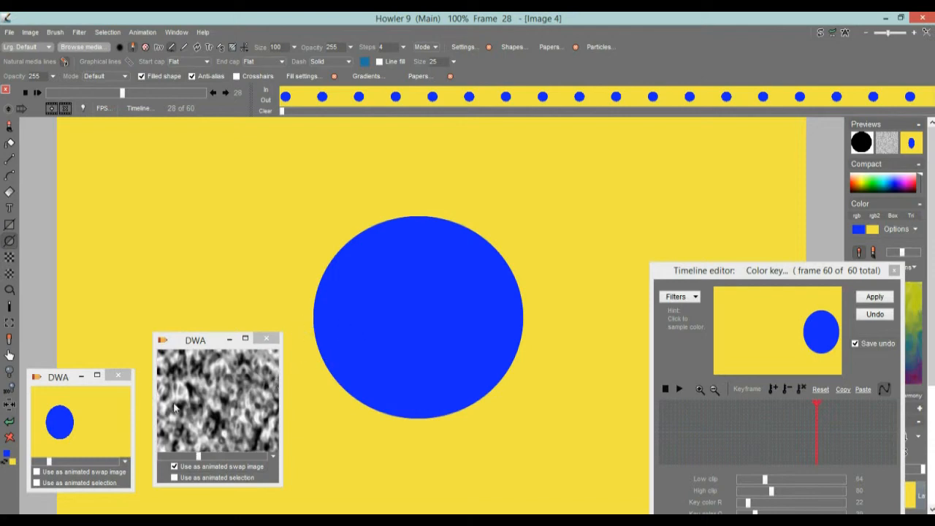
left_click_drag(197, 341, 196, 327)
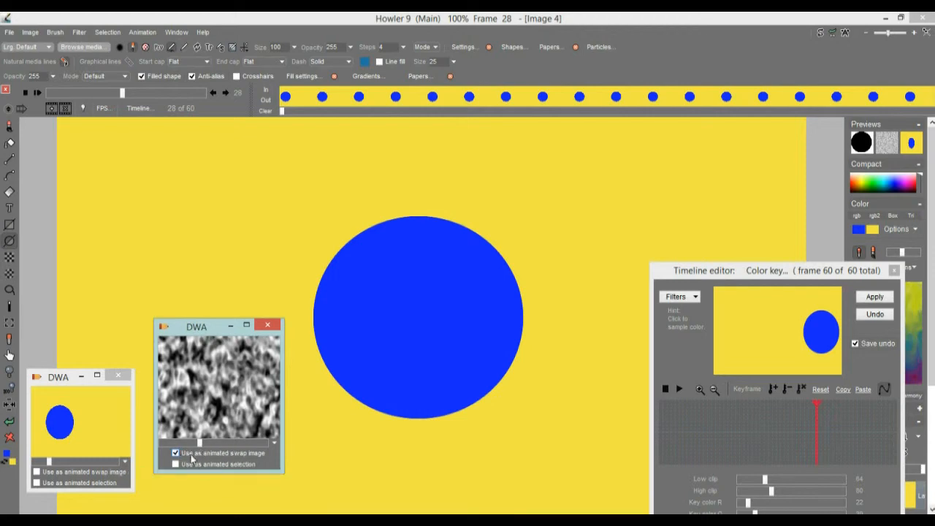
left_click_drag(193, 328, 182, 347)
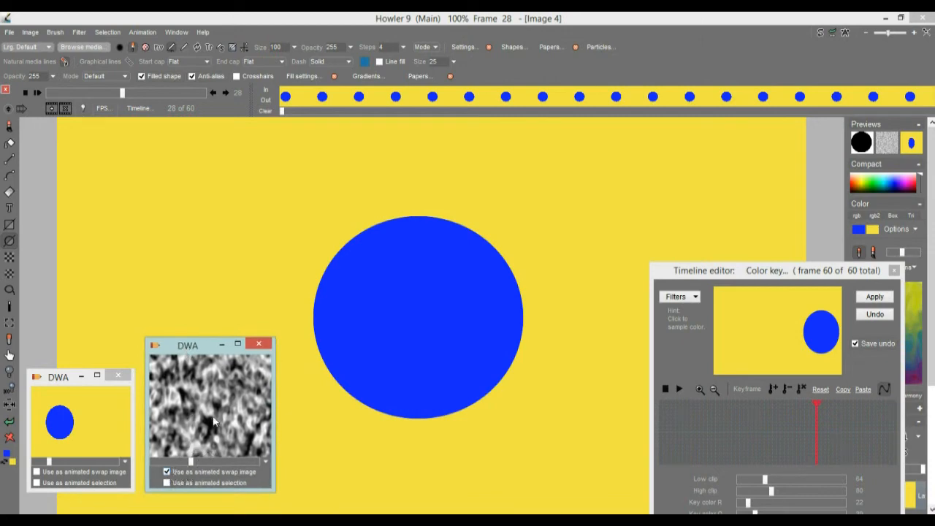
Step: Examine the DWA and AVI loading options for animated swap images and animated selections, and bring the Timeline editor fully into view
left_click(143, 32)
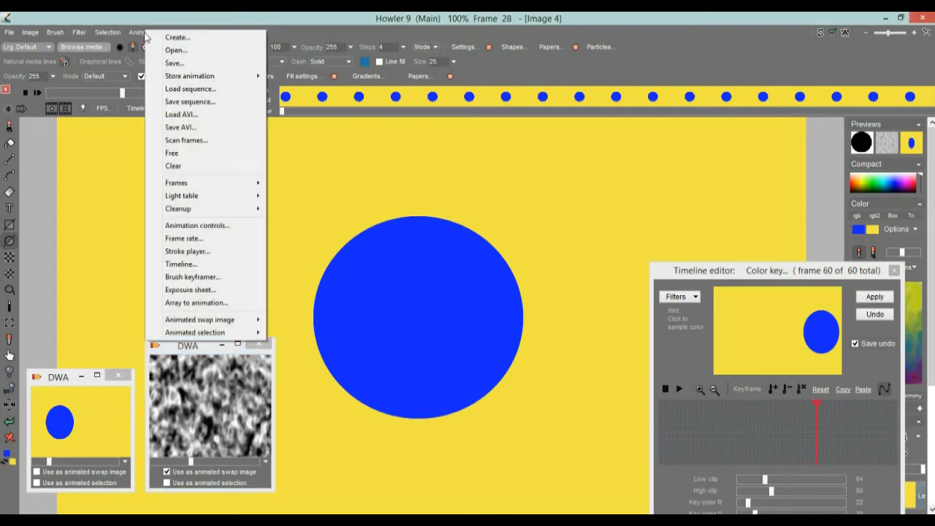
mouse_move(234, 323)
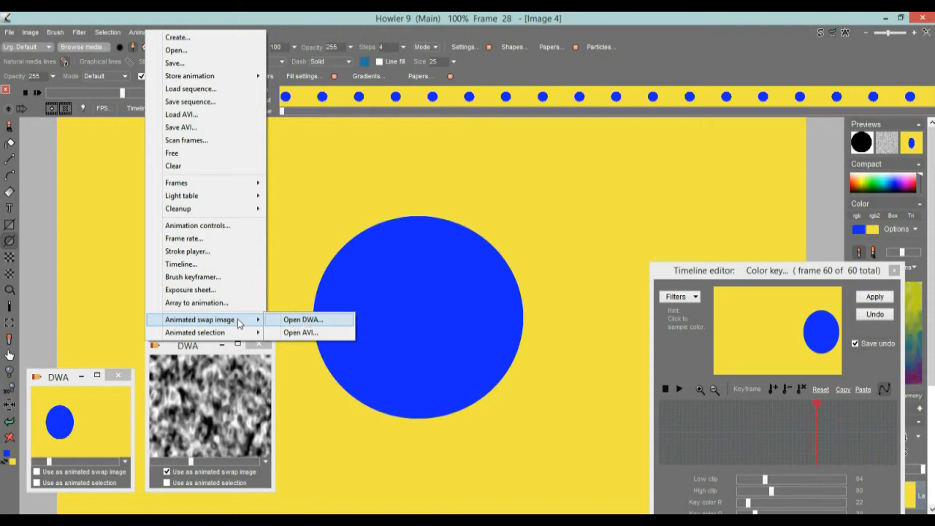
mouse_move(218, 336)
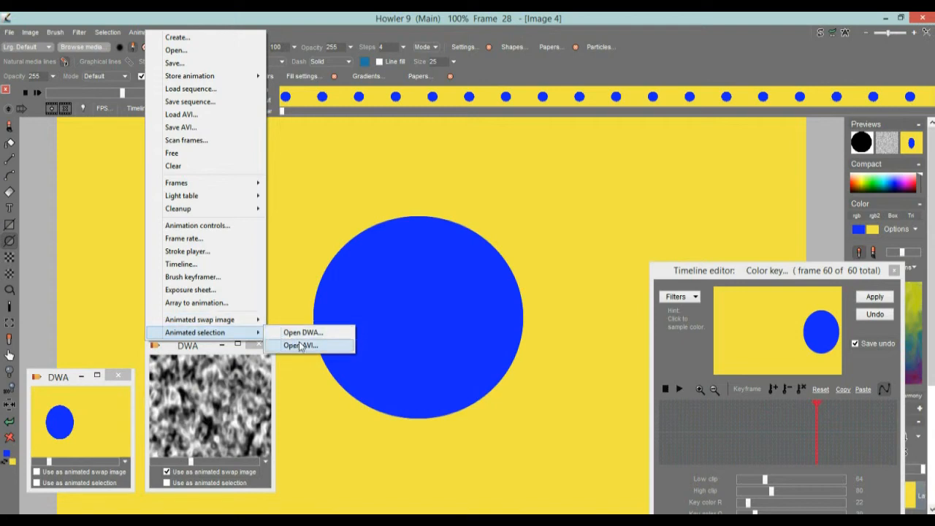
left_click(718, 275)
left_click_drag(725, 273, 702, 160)
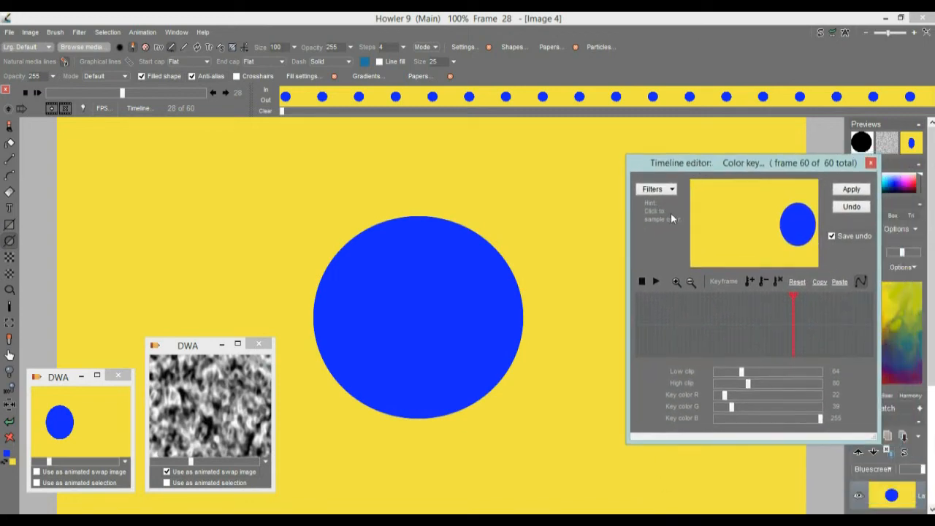